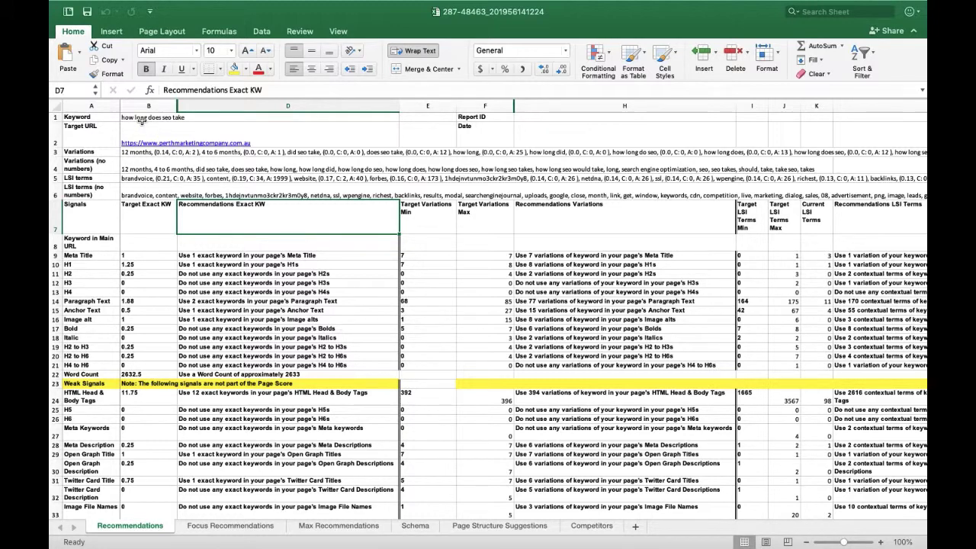
Copy the keyword "how long does seo take" from cell B1 into the blank TextEdit document and select it there for reuse
click(142, 119)
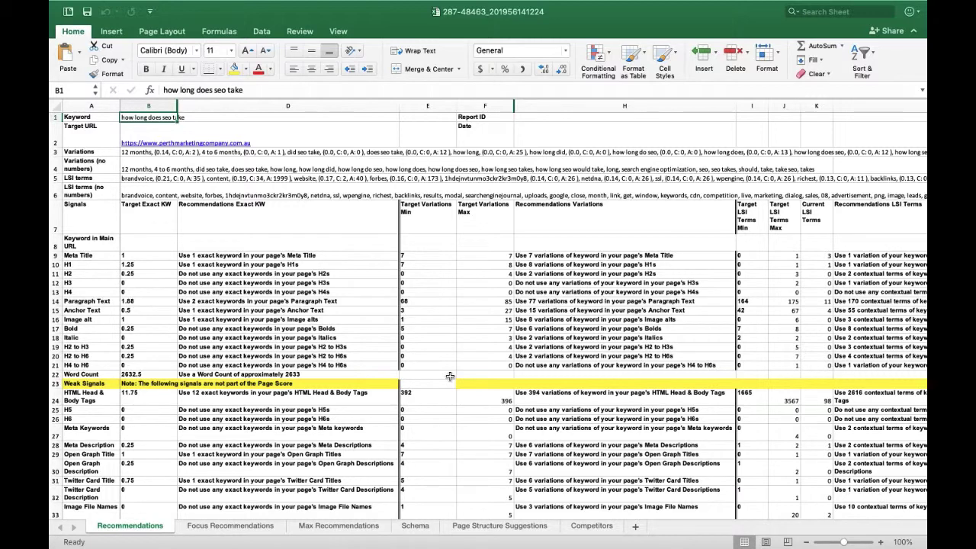
key(super+c)
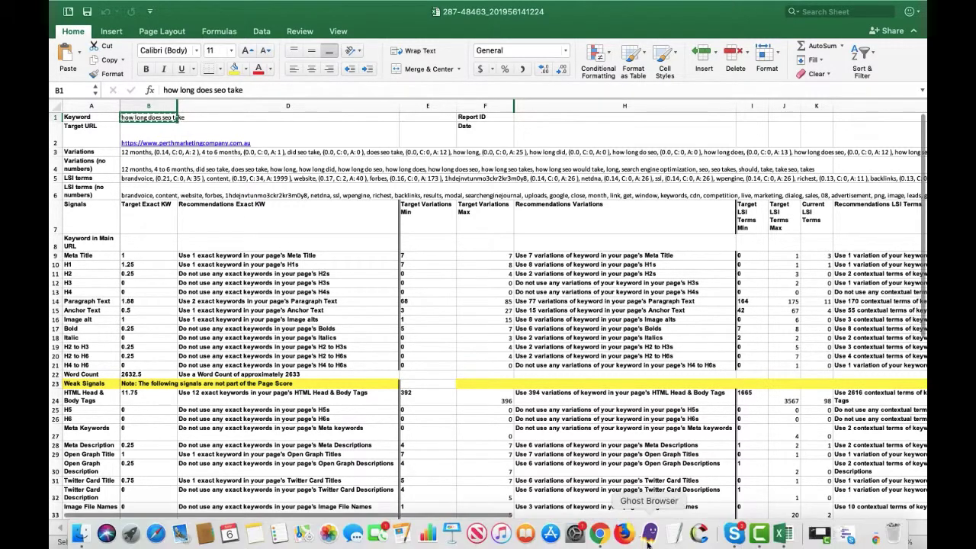
click(674, 533)
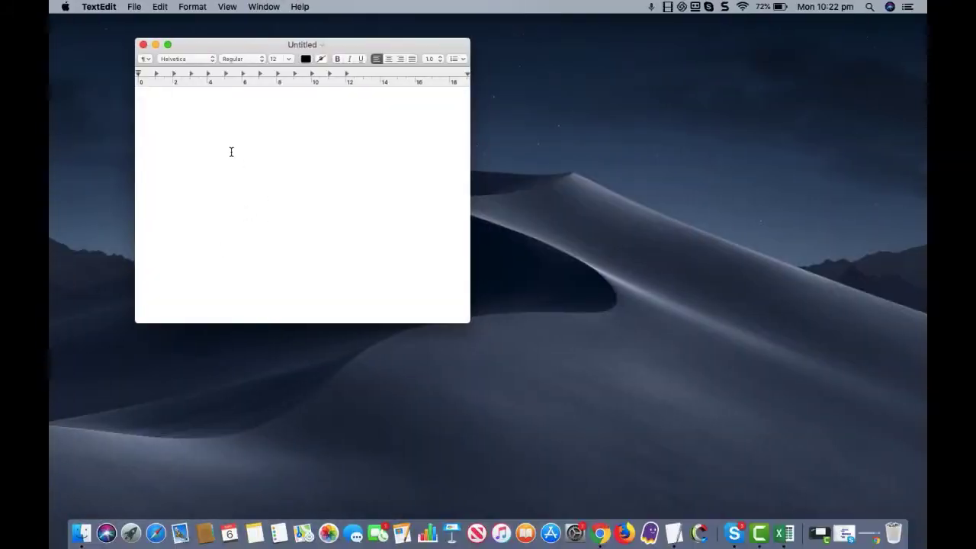
key(super+v)
drag(224, 94, 117, 93)
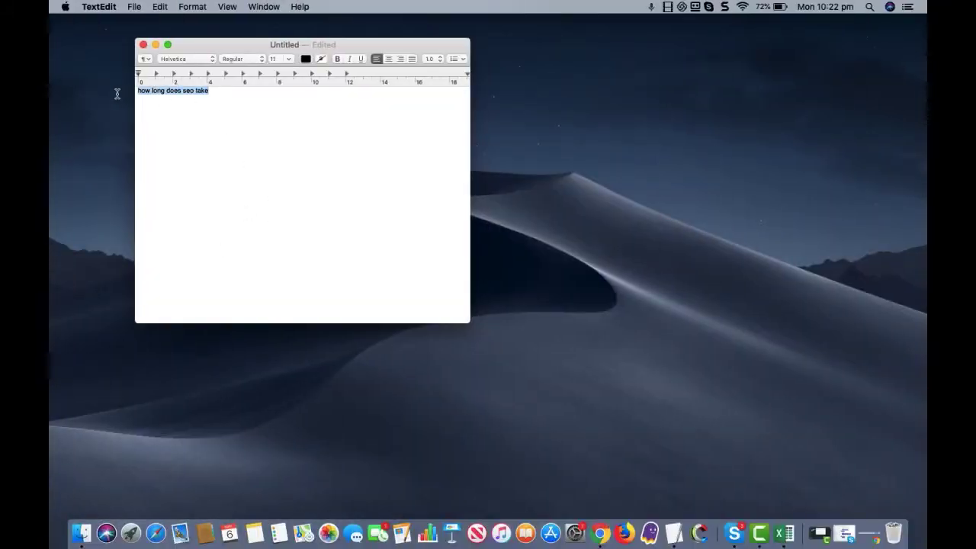
Switch to the Template POP document in Chrome and paste "how long does seo take" after the Keyword label, adding a line below
click(601, 534)
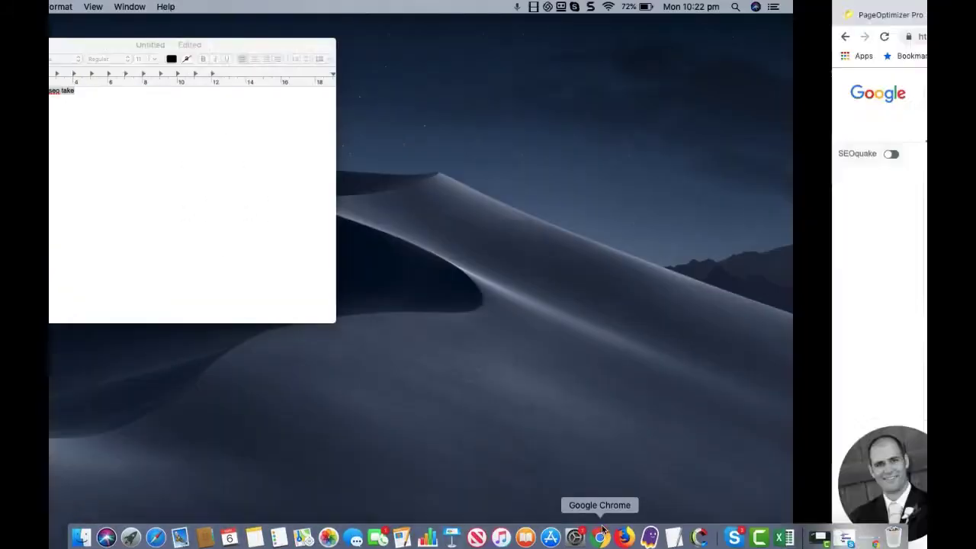
click(385, 14)
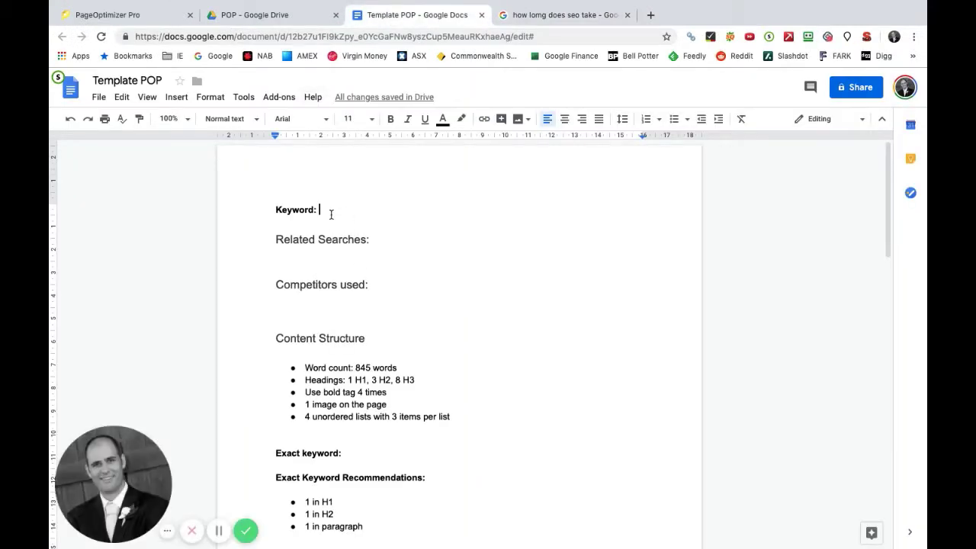
key(super+v)
key(Return)
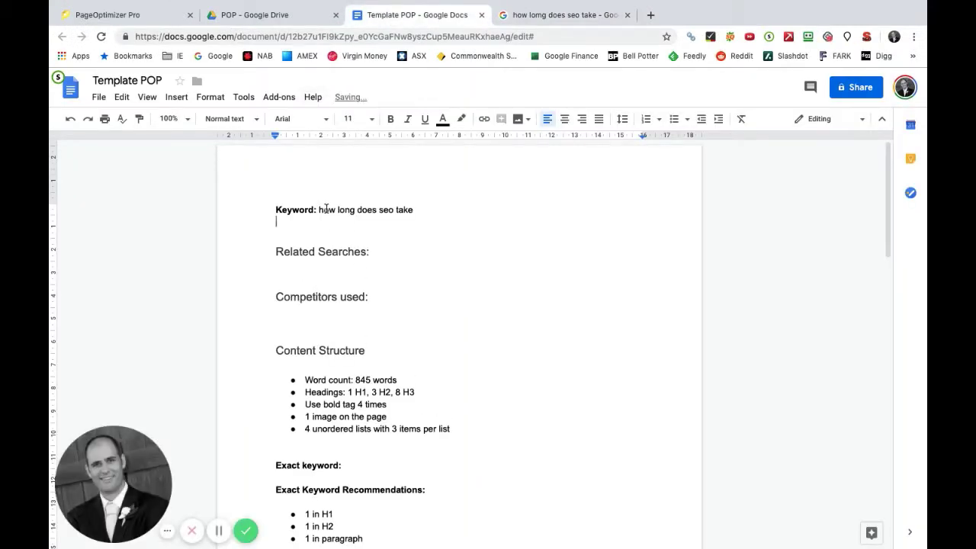
key(Down)
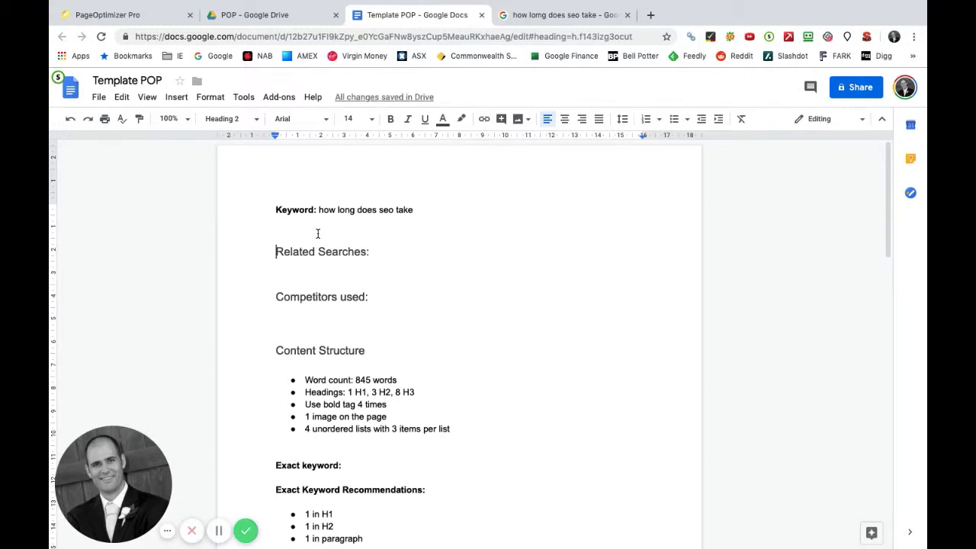
Paste "how long does seo take" after the Exact keyword label and add a line below it
scroll(362, 372, down, 3)
click(349, 369)
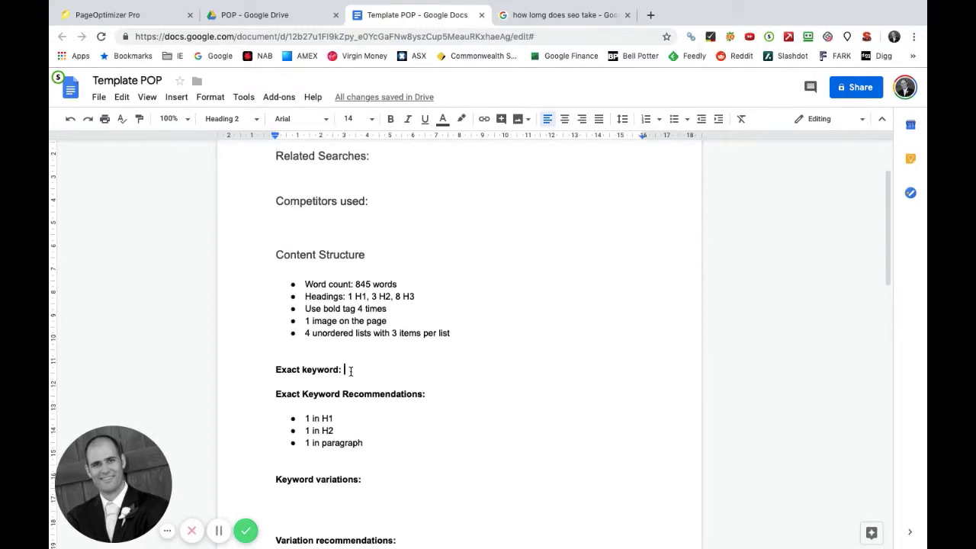
key(super+v)
key(Return)
Copy the full list of related searches at the end of the Google results for "how long does seo take"
scroll(407, 288, up, 1)
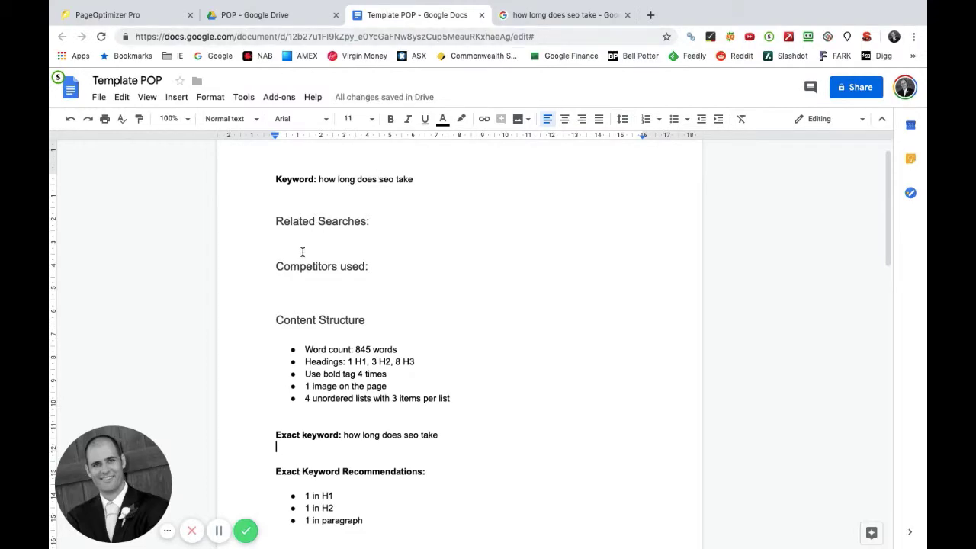
click(561, 17)
scroll(417, 330, down, 15)
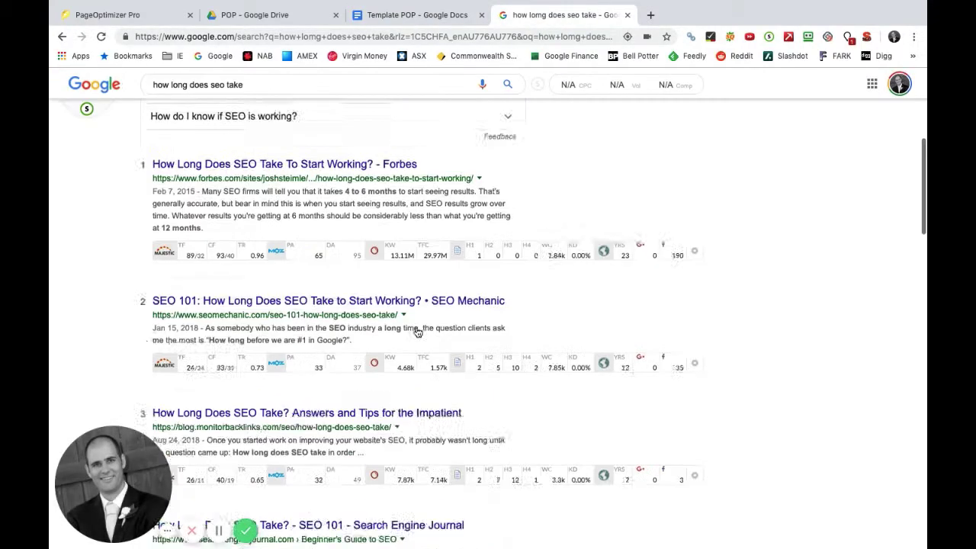
scroll(417, 329, down, 6)
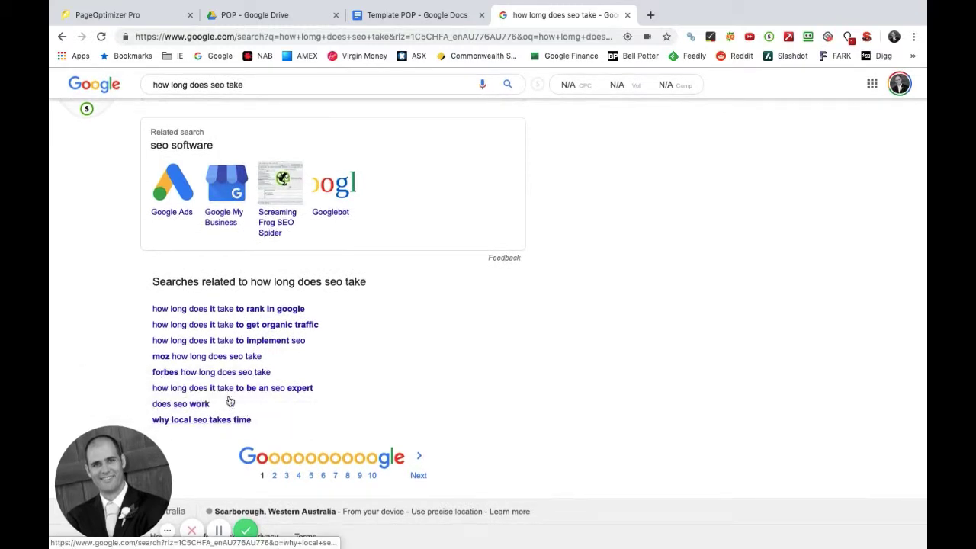
drag(150, 298, 275, 423)
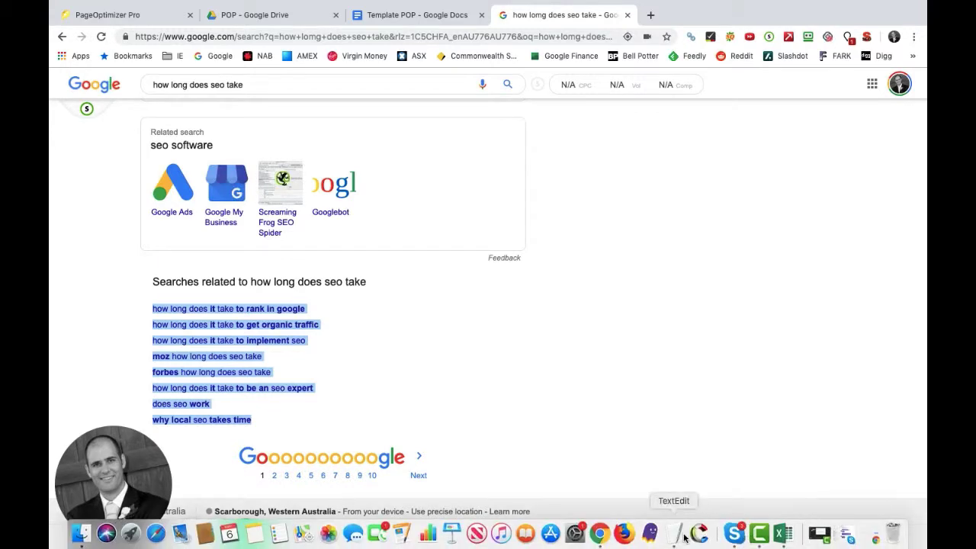
Switch to TextEdit and paste the related searches below the keyword, separated by blank lines
click(674, 532)
click(235, 98)
key(Return)
key(Return)
key(Return)
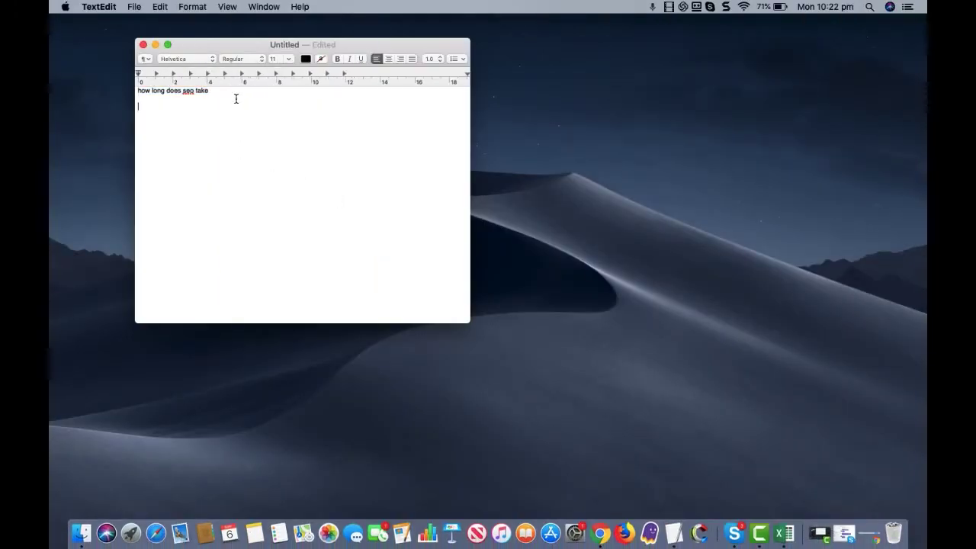
key(super+v)
Convert the TextEdit document to plain text to strip the formatting from the pasted related searches
drag(240, 206, 118, 130)
click(193, 7)
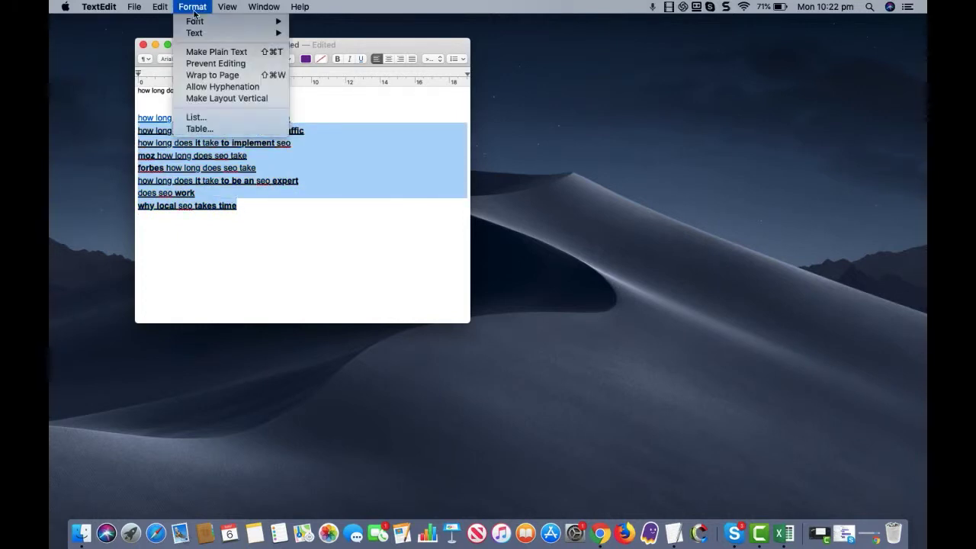
click(228, 55)
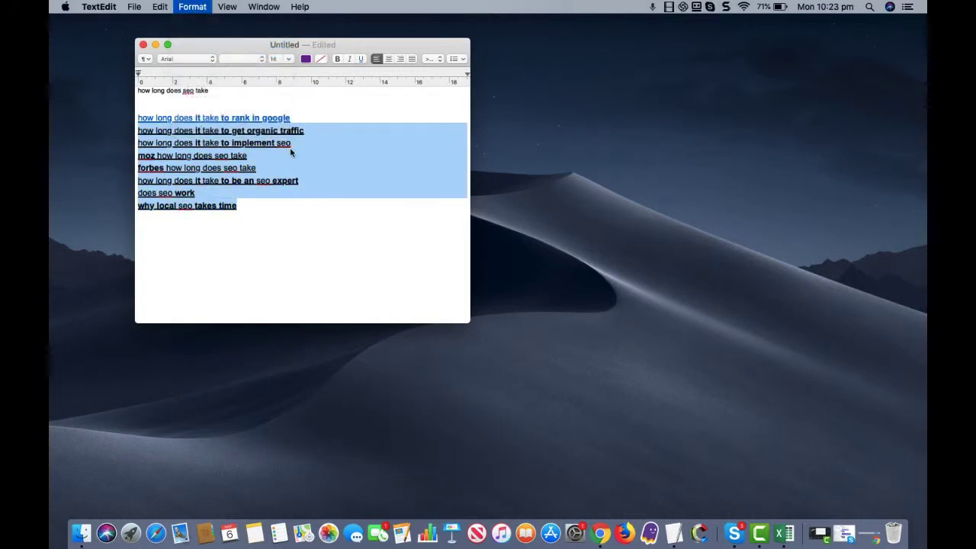
click(393, 131)
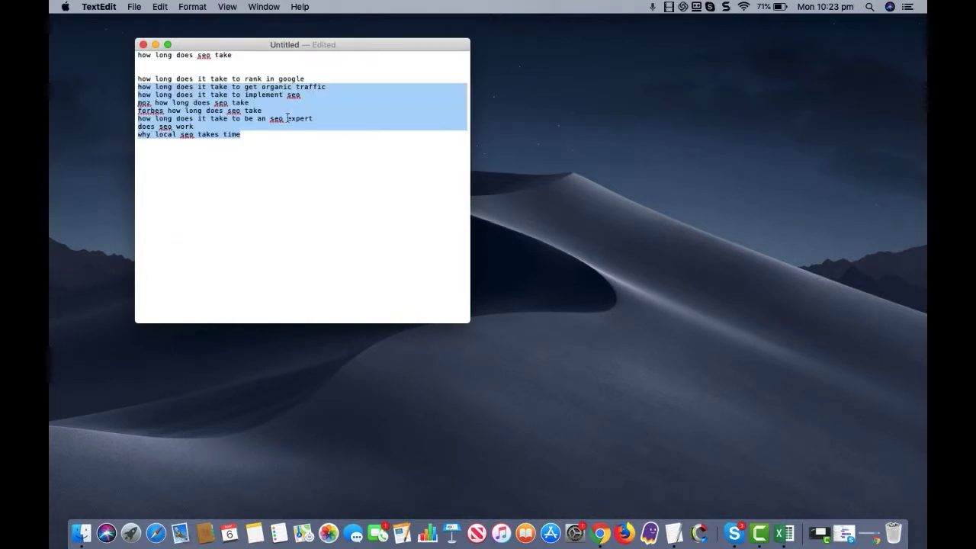
Copy the plain-text related searches from TextEdit and paste them under the Related Searches heading of the Template POP document in Chrome
click(246, 137)
drag(246, 138, 131, 78)
key(super+c)
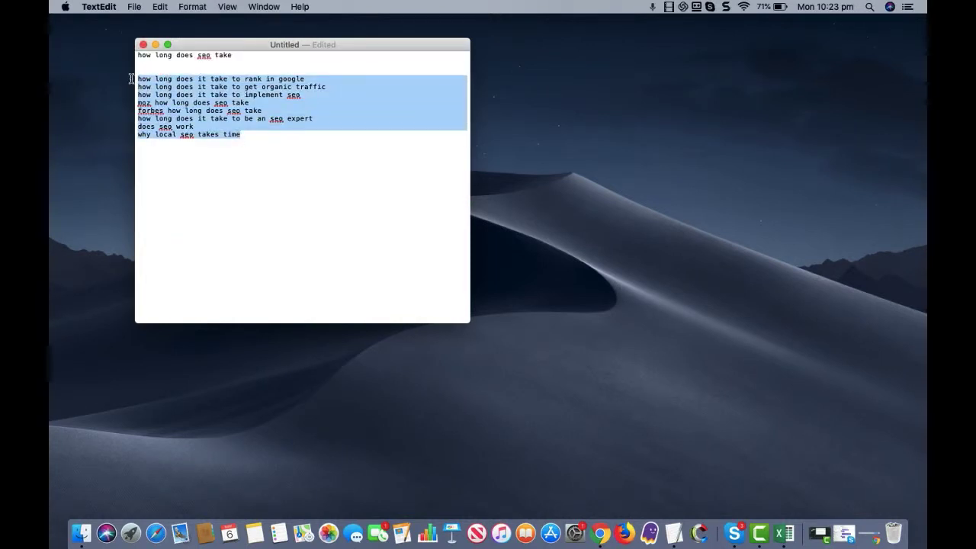
click(600, 532)
click(404, 17)
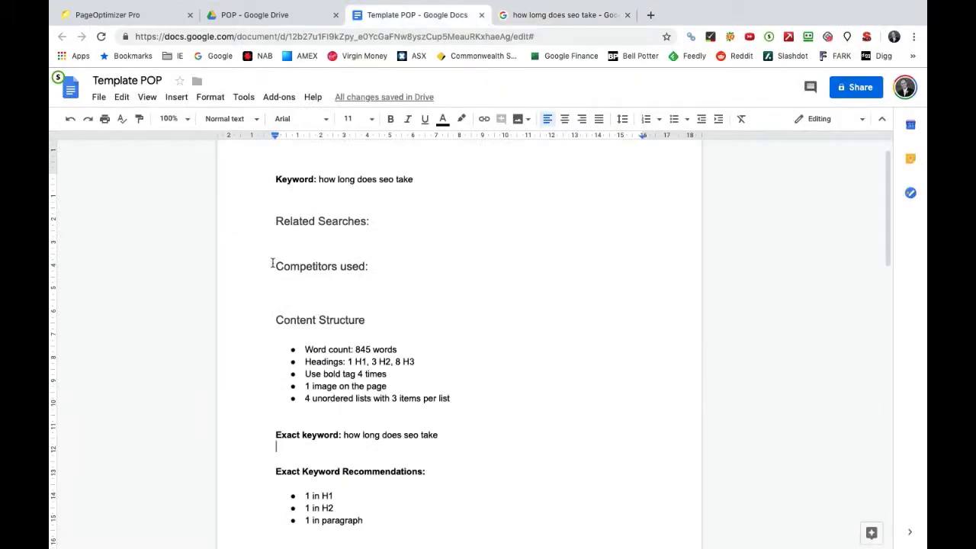
click(282, 238)
key(super+v)
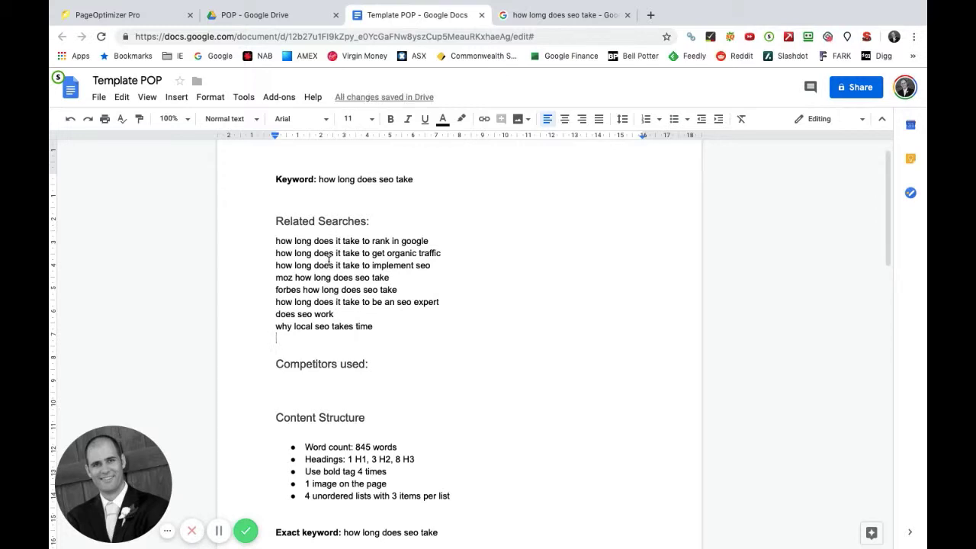
Switch to the Excel report and copy the competitor URLs from column B of the Competitors sheet
scroll(353, 285, down, 1)
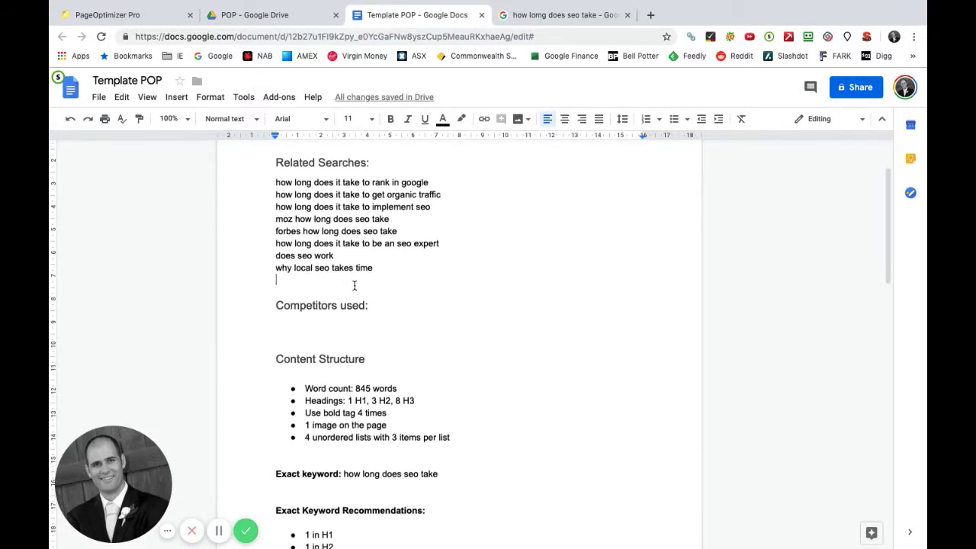
mouse_move(673, 546)
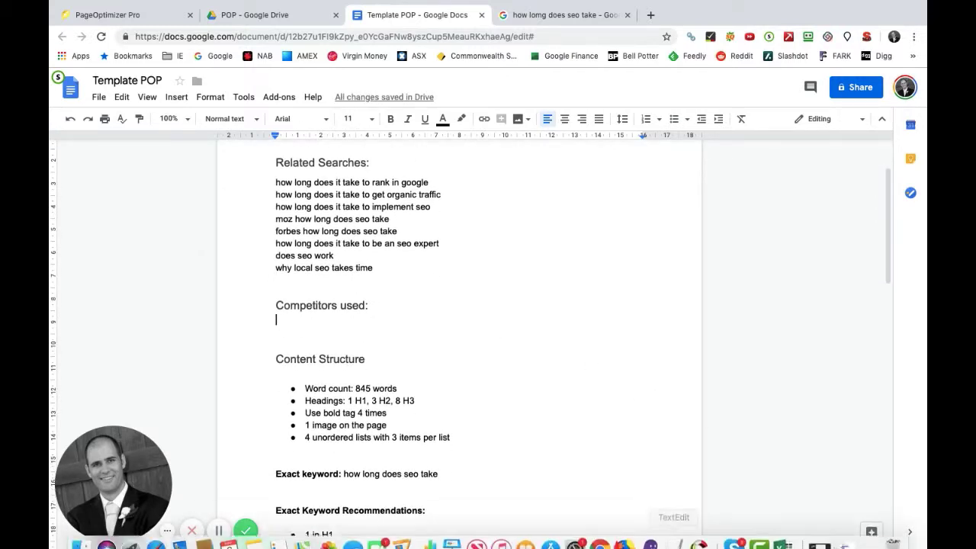
click(784, 535)
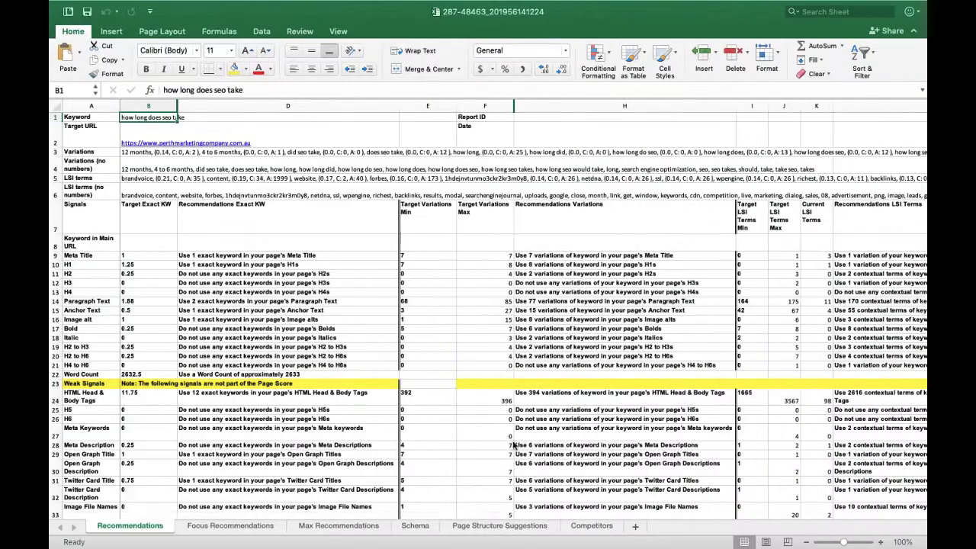
click(590, 526)
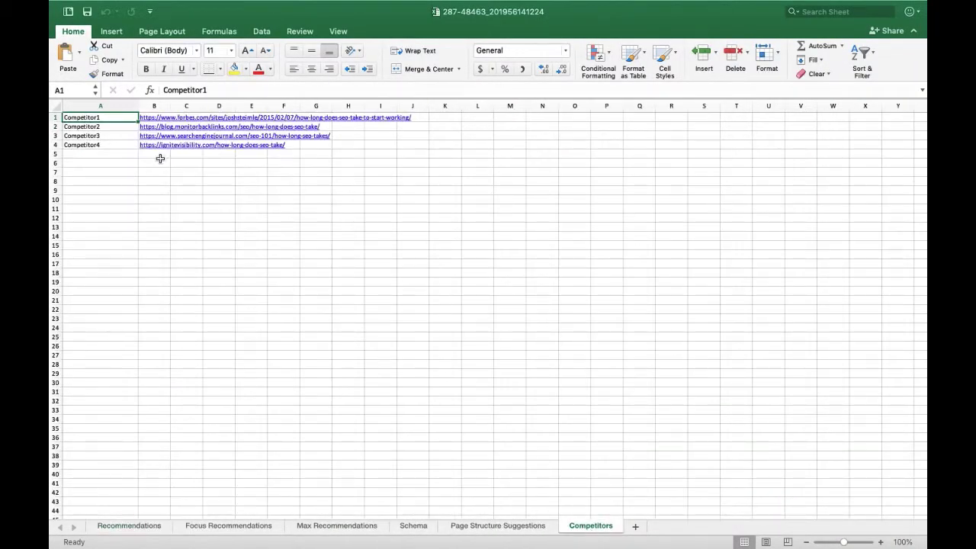
drag(159, 157, 157, 112)
key(super+c)
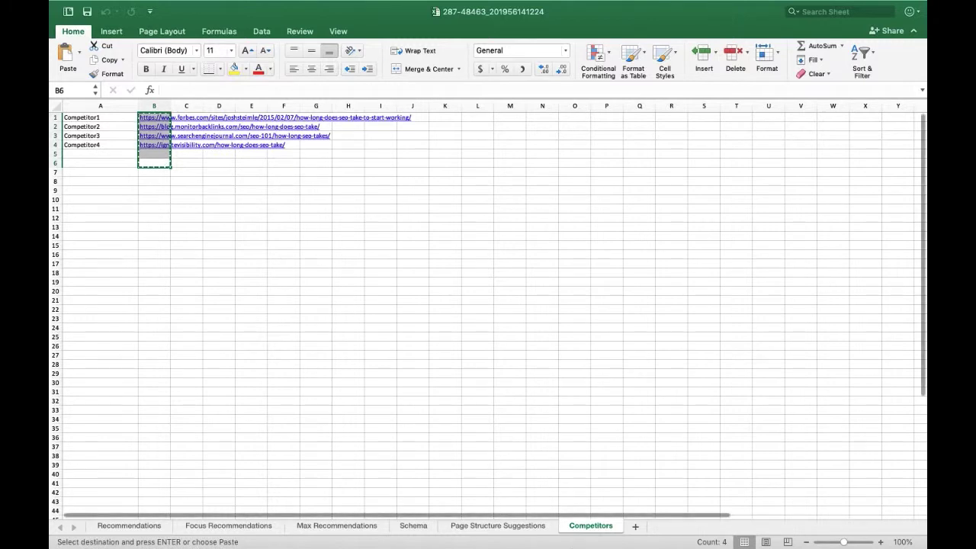
Paste the competitor URLs below the related searches in TextEdit and select them for copying as plain text
click(673, 534)
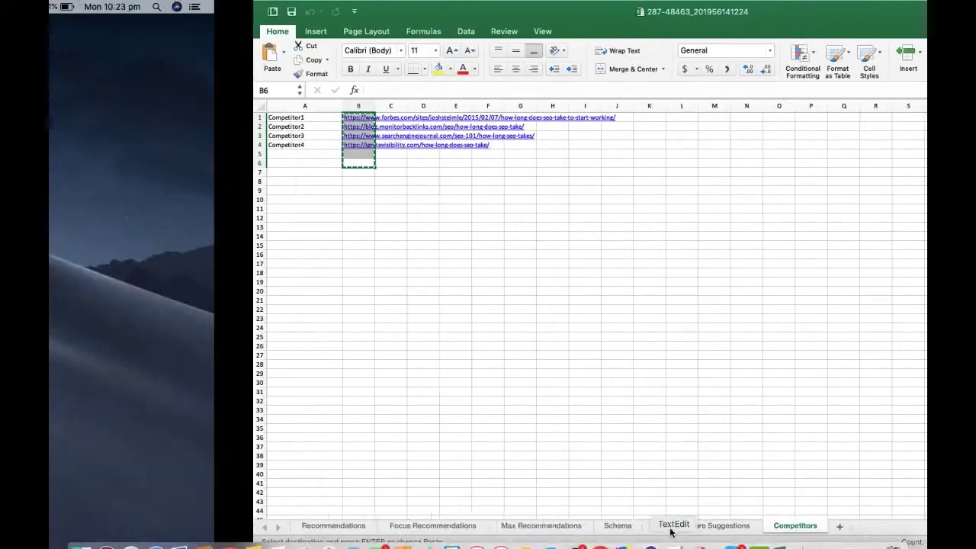
click(276, 136)
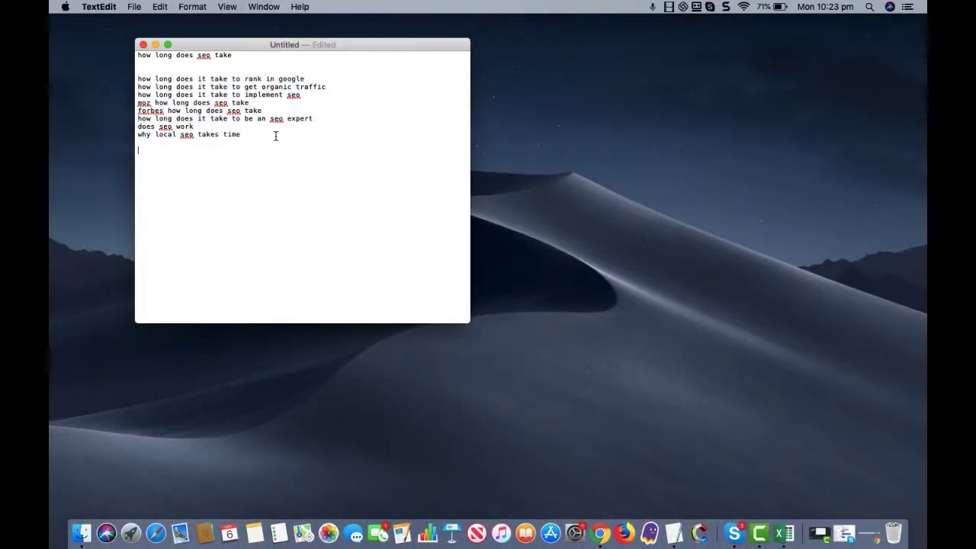
key(super+v)
drag(361, 183, 125, 152)
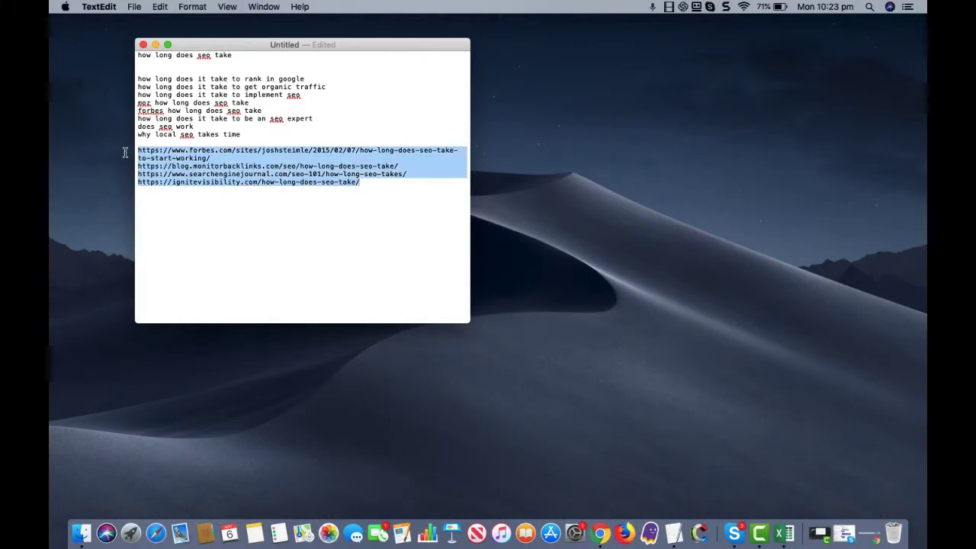
Paste the competitor URLs under Competitors used in the Chrome document and delete the extra blank line before Content Structure
click(601, 531)
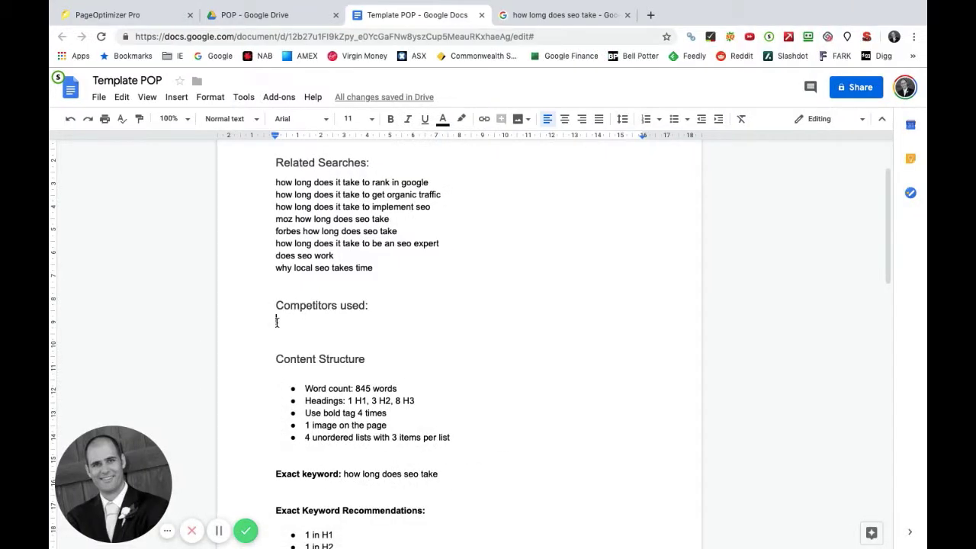
key(super+v)
scroll(282, 381, down, 2)
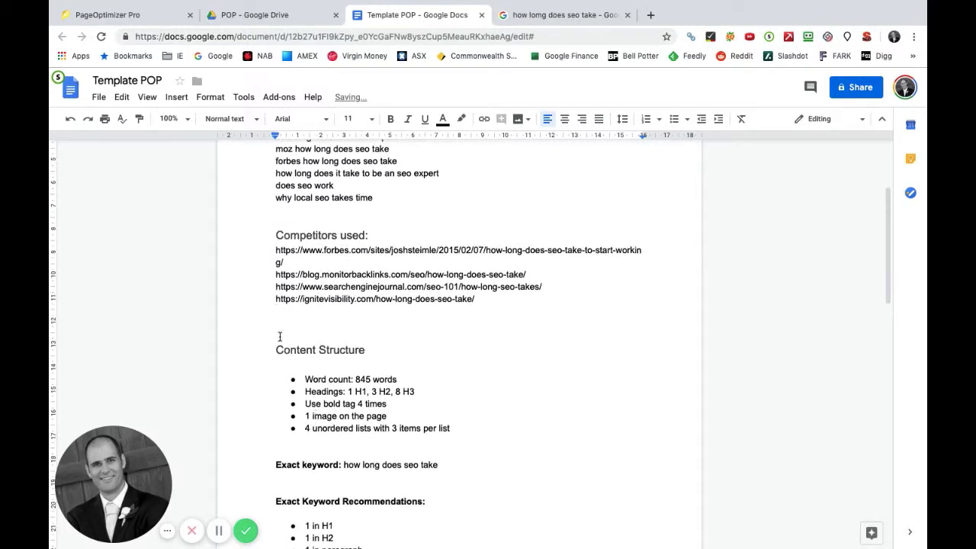
click(276, 331)
key(Delete)
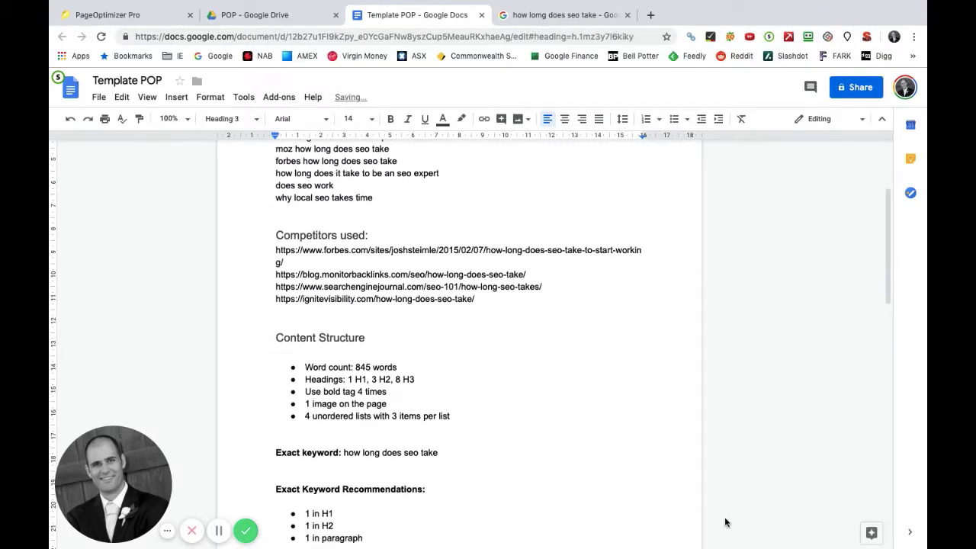
Consult the Page Structure Suggestions sheet in Excel and set the H2 count in the Chrome document's Headings bullet to 9
click(781, 540)
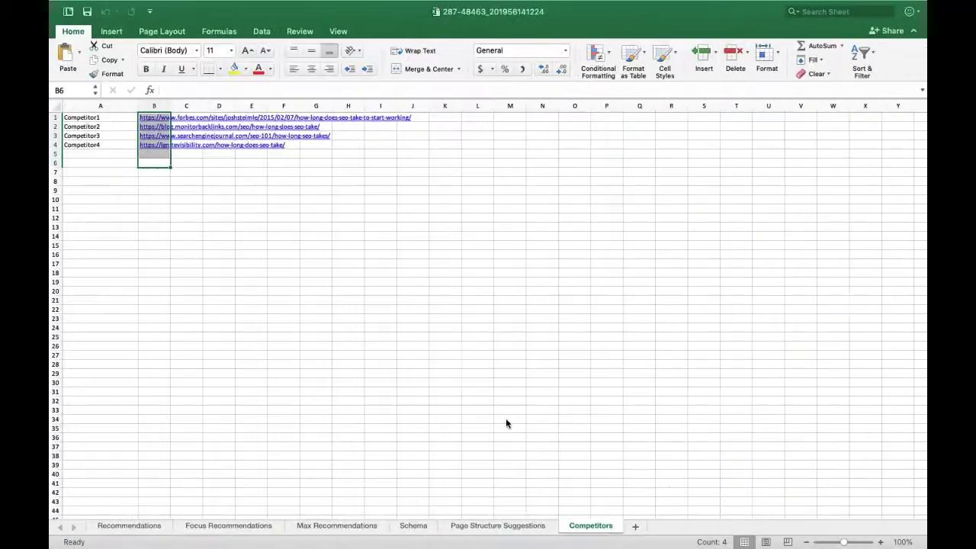
click(497, 525)
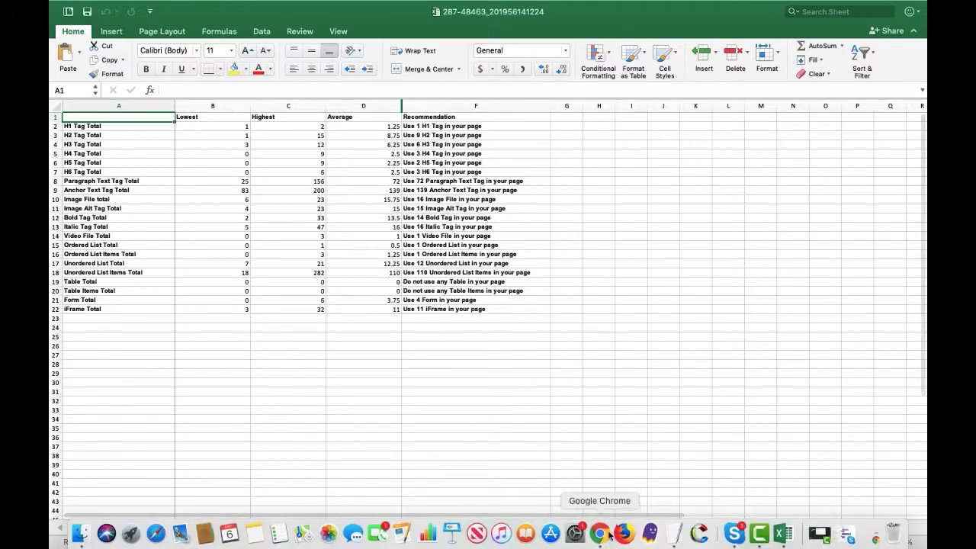
click(608, 536)
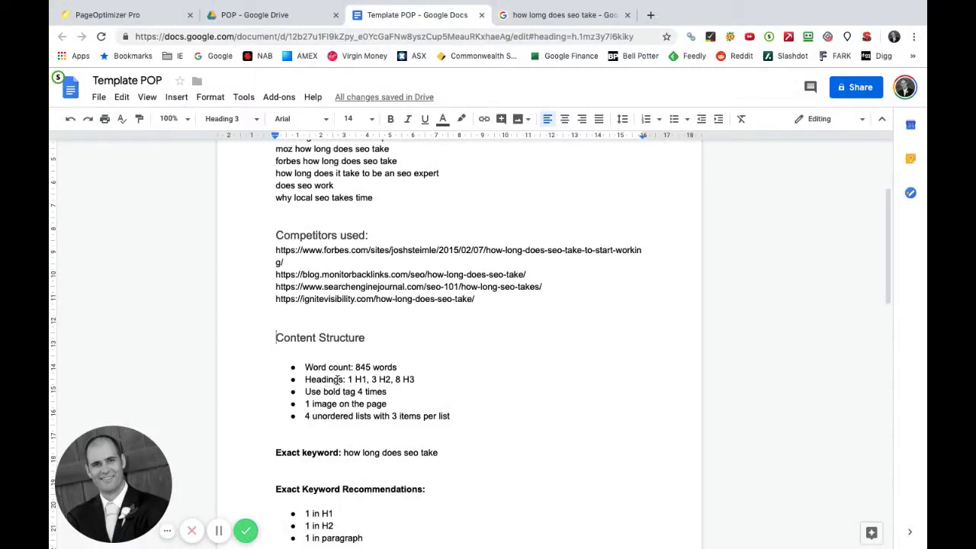
click(374, 378)
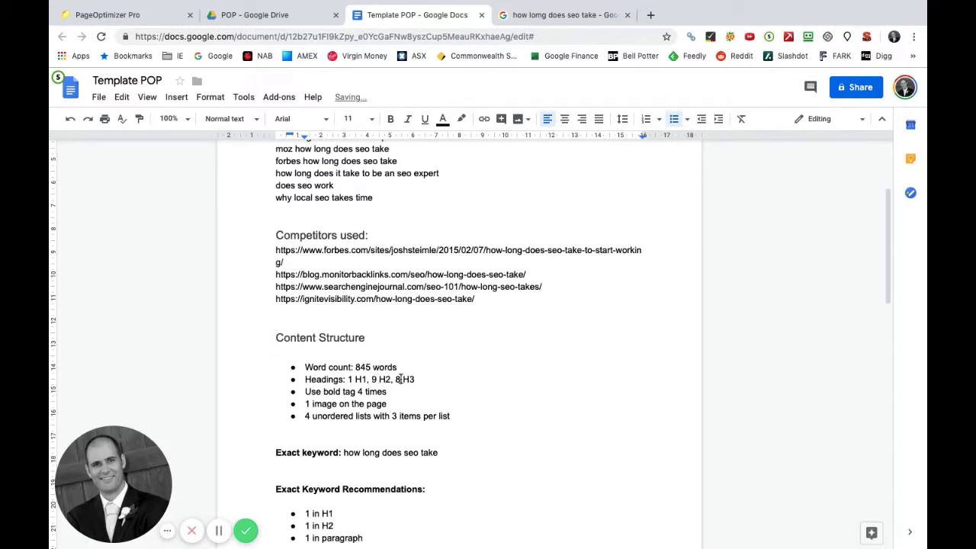
Set the H3 count in the Headings bullet to 6, check the Excel report's H4 recommendation, and add "5 H4" in the Chrome document
key(BackSpace)
text(6)
click(824, 536)
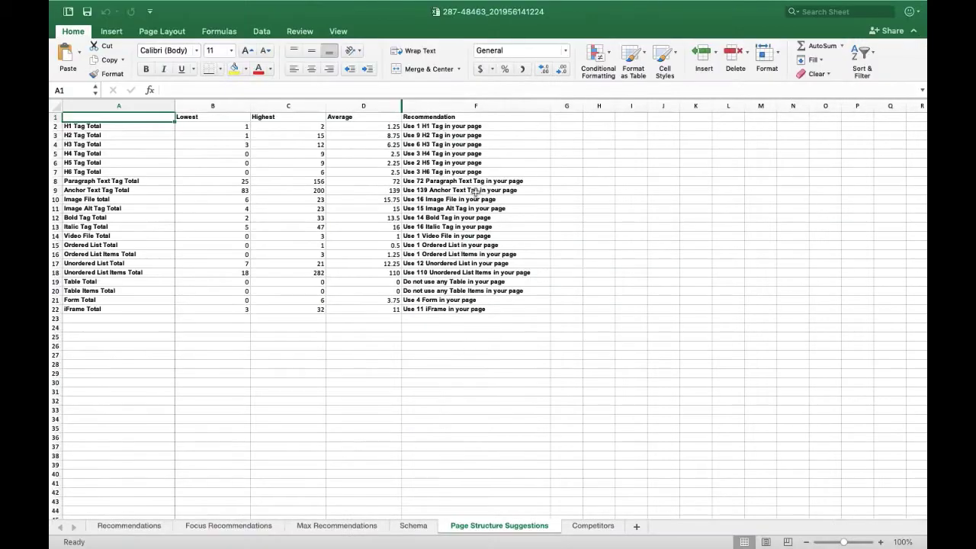
click(418, 154)
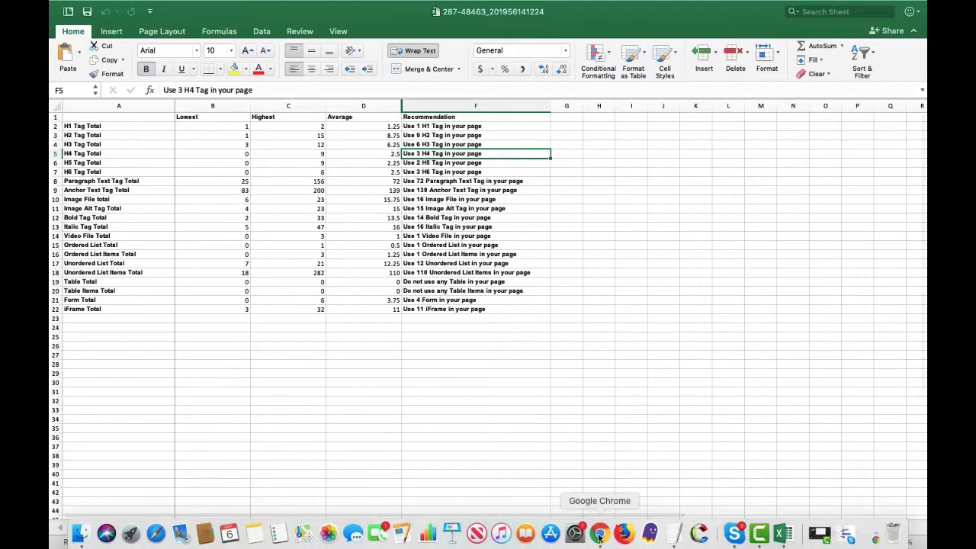
click(599, 537)
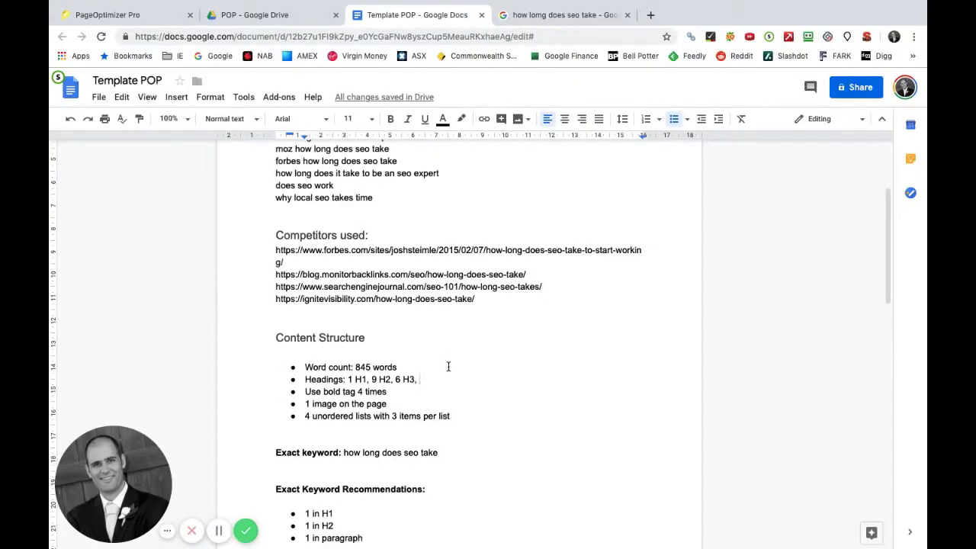
text(5 H4)
Switch to Excel and review the paragraph, anchor text, image file, image alt and bold tag rows of the Page Structure Suggestions sheet
click(783, 535)
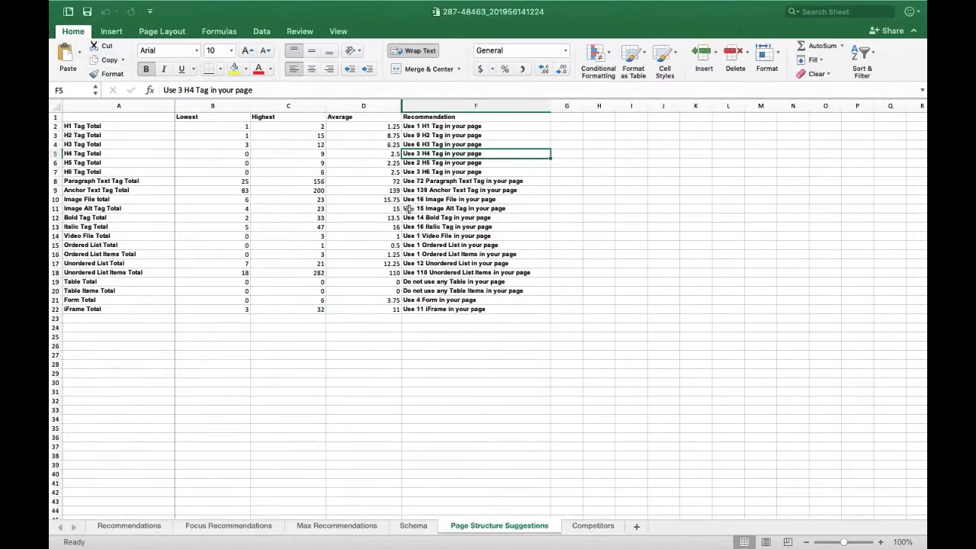
click(393, 181)
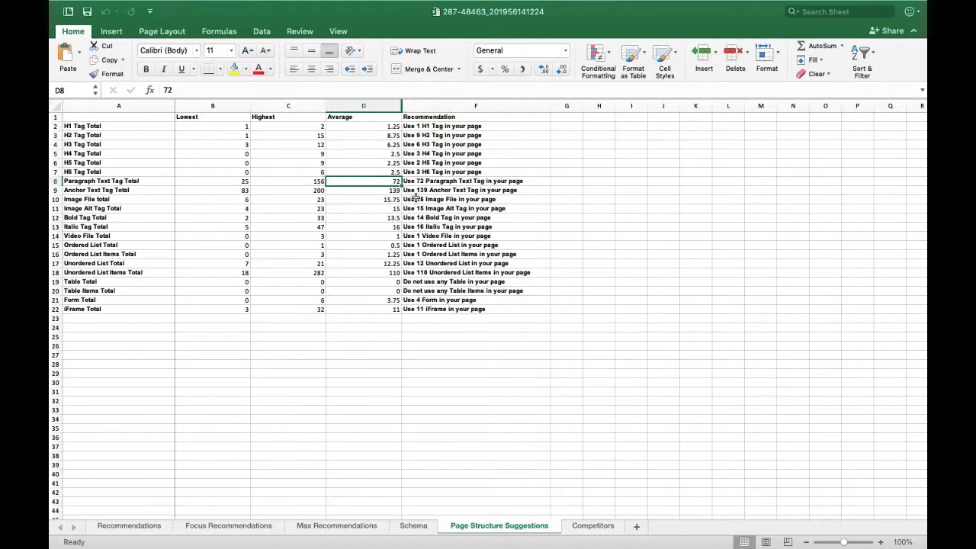
click(396, 191)
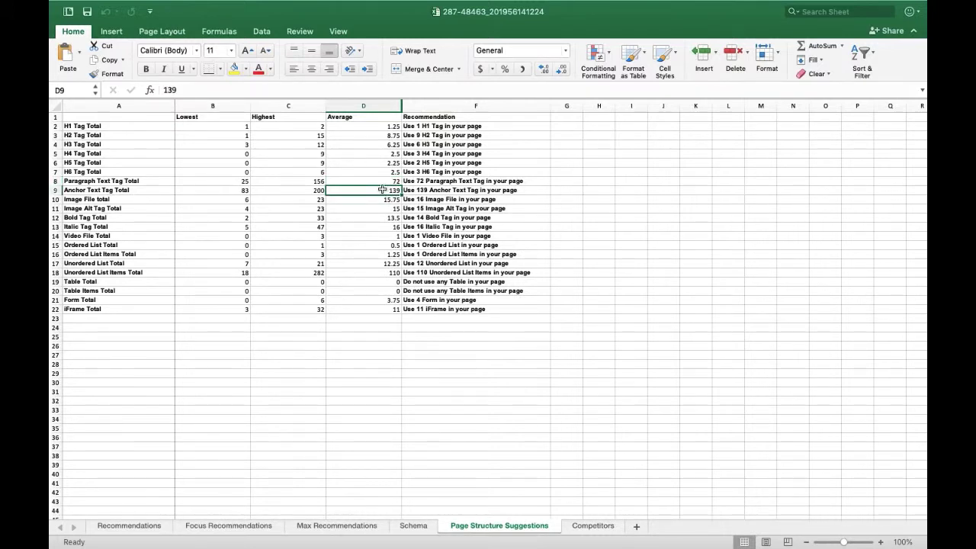
click(394, 200)
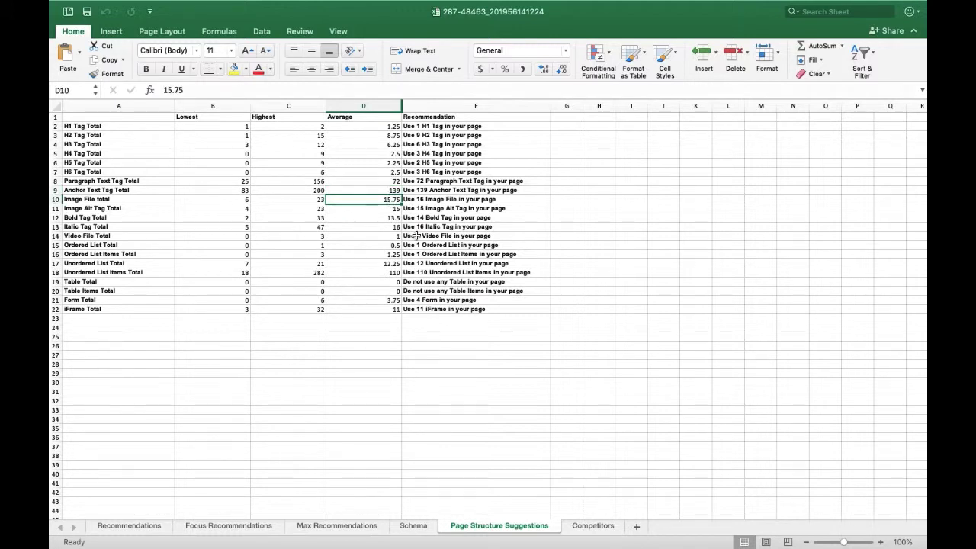
click(429, 199)
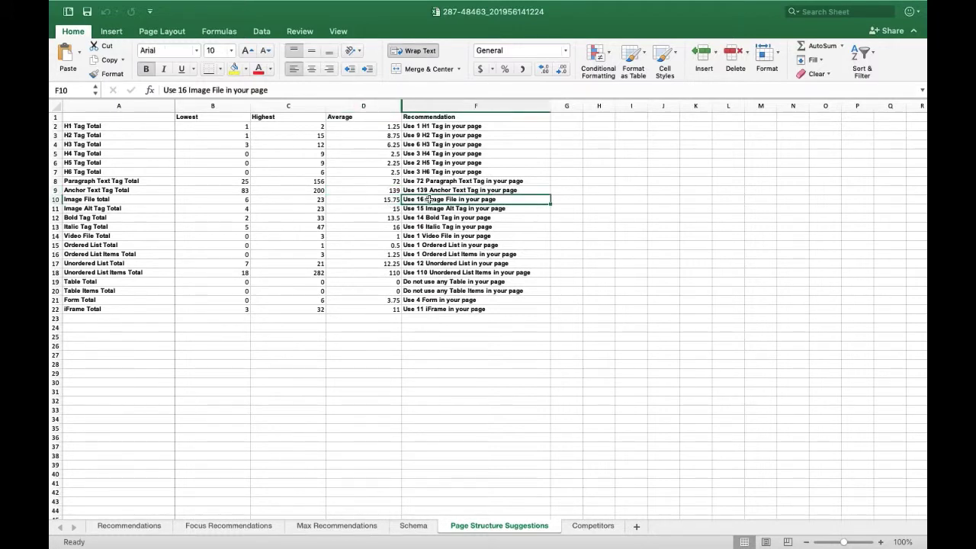
click(434, 208)
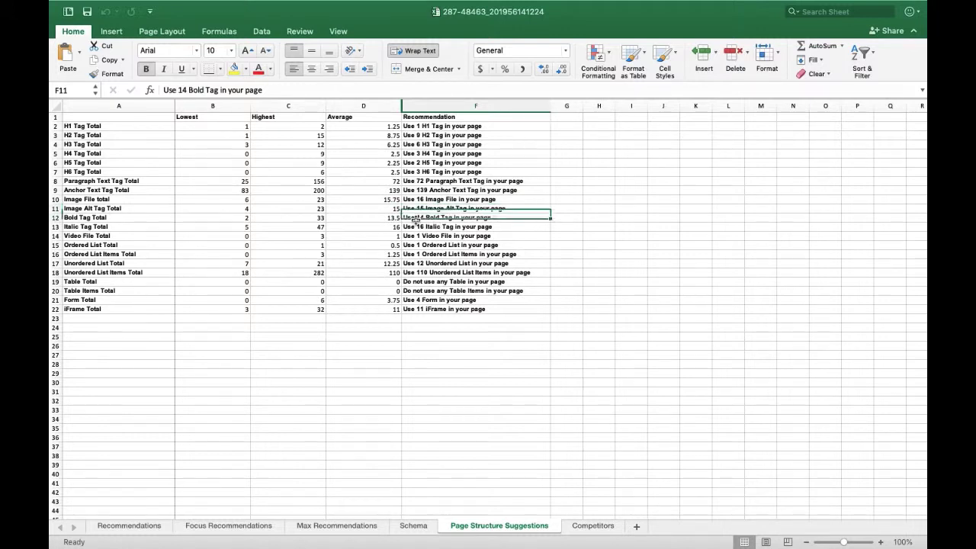
click(412, 219)
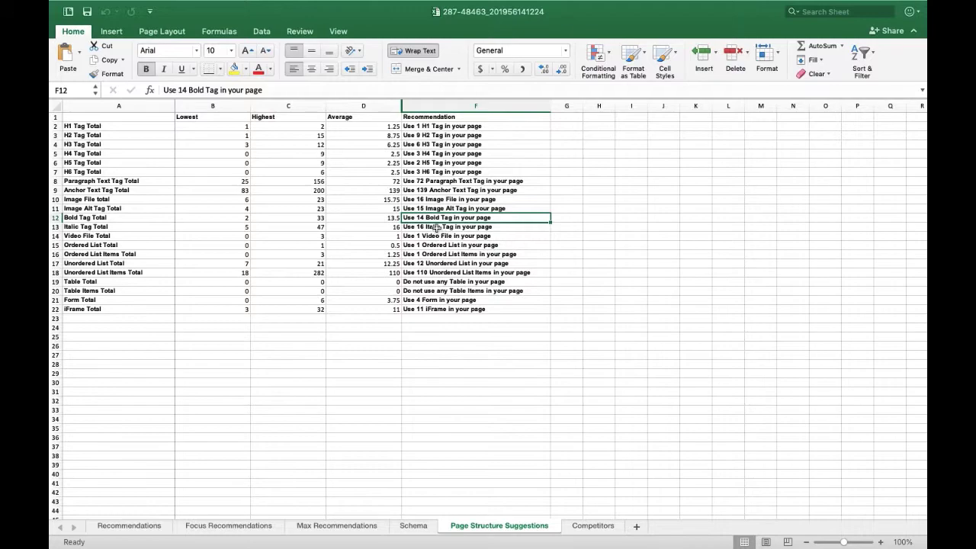
mouse_move(564, 542)
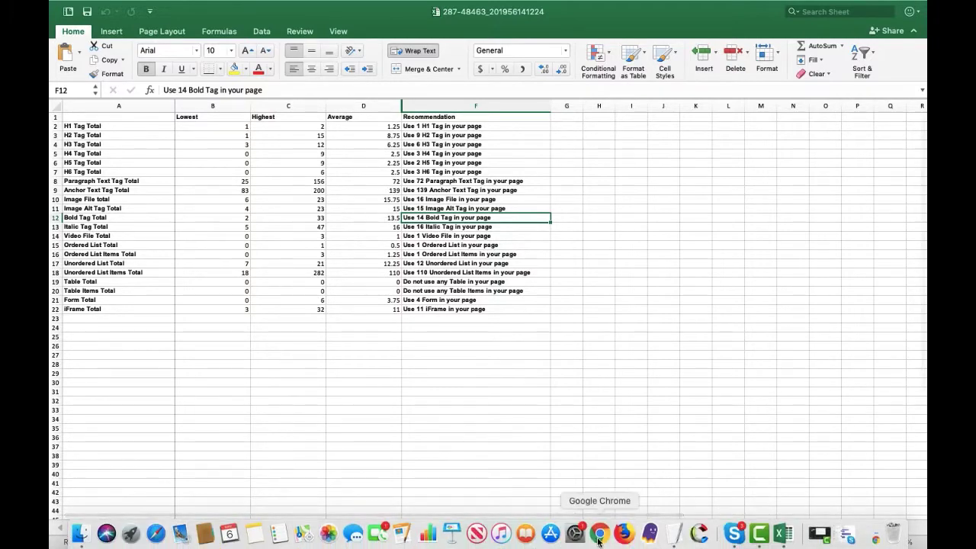
Switch to the Chrome document and change the Content Structure bullets to bold tag 14 times and 16 images on the page
click(599, 533)
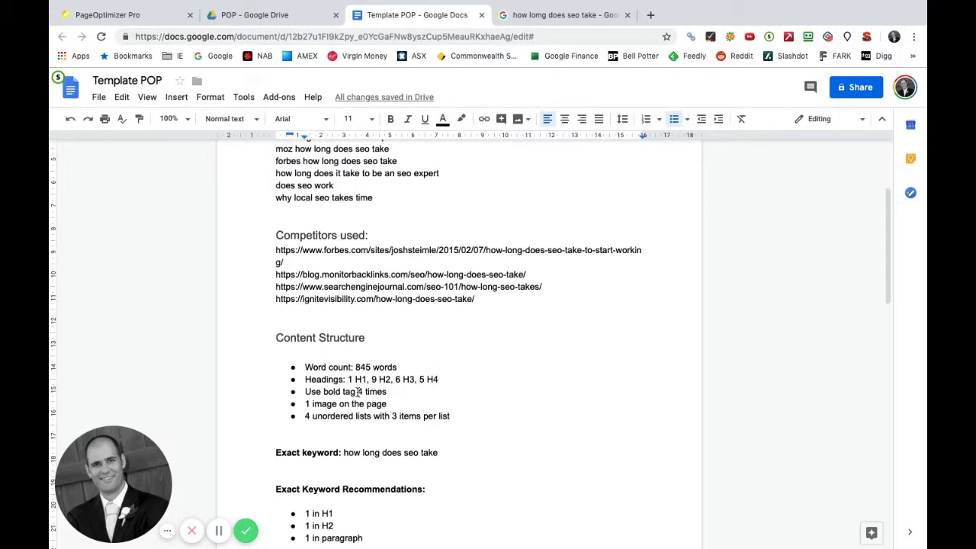
click(358, 391)
text(1)
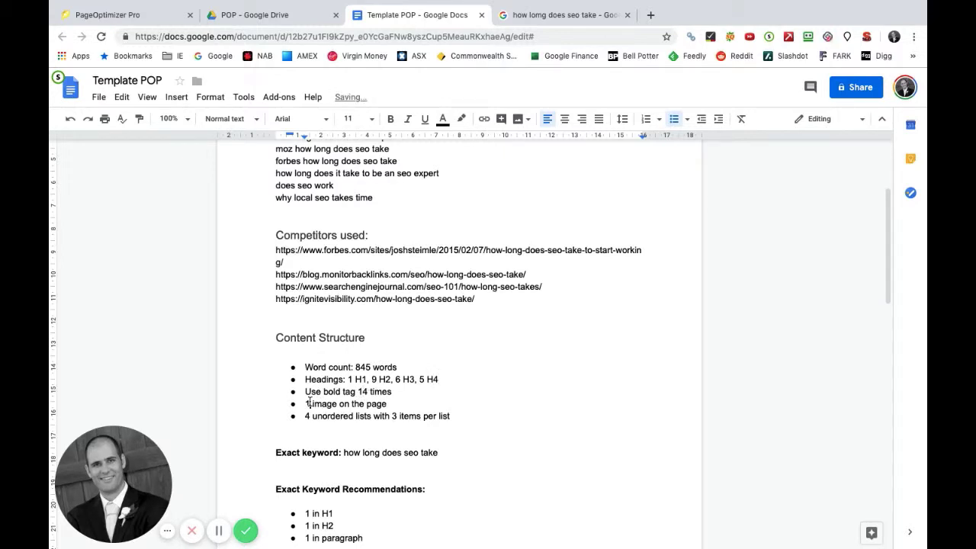
click(309, 403)
text(5)
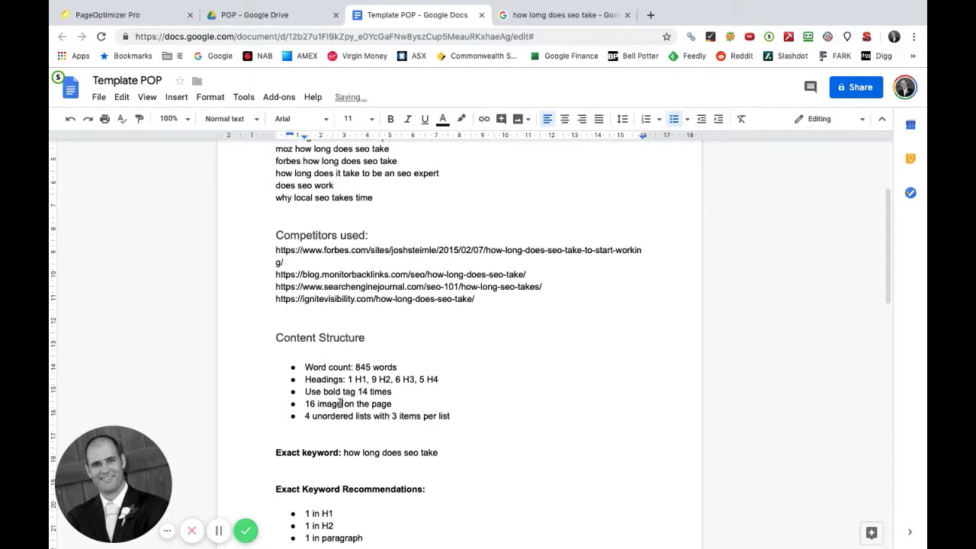
text(s)
Check the italic tag and unordered list rows in Excel and set the Chrome document's list bullet to 9 unordered lists with 9 items per list
click(784, 534)
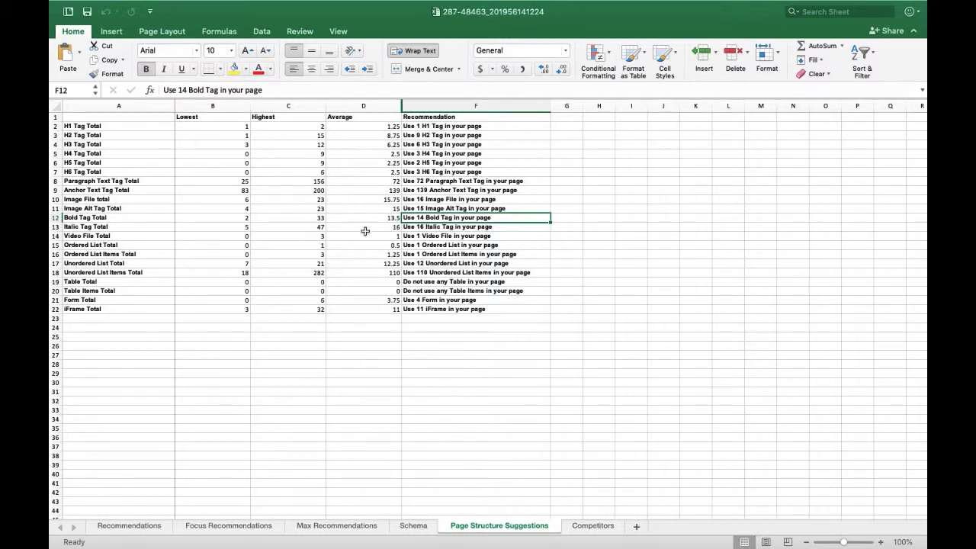
click(430, 226)
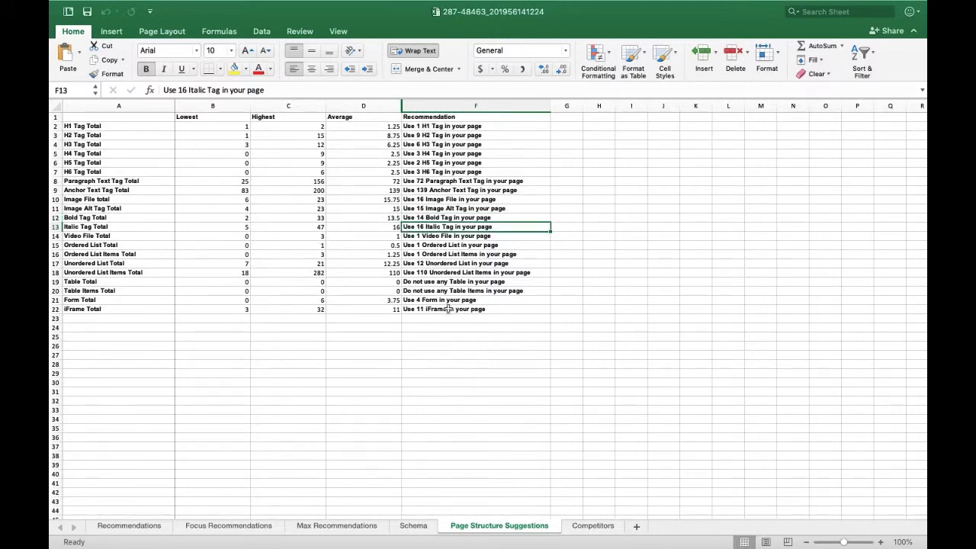
click(389, 264)
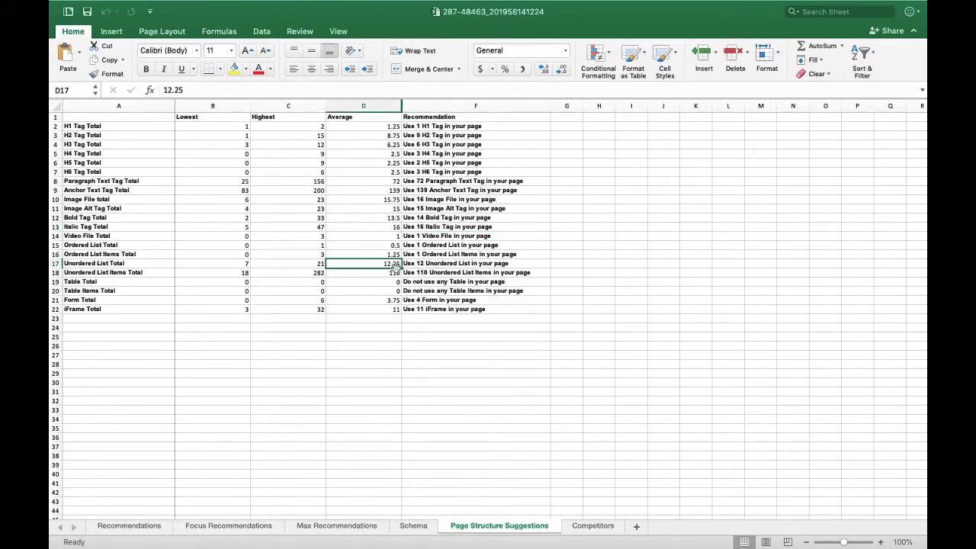
mouse_move(675, 542)
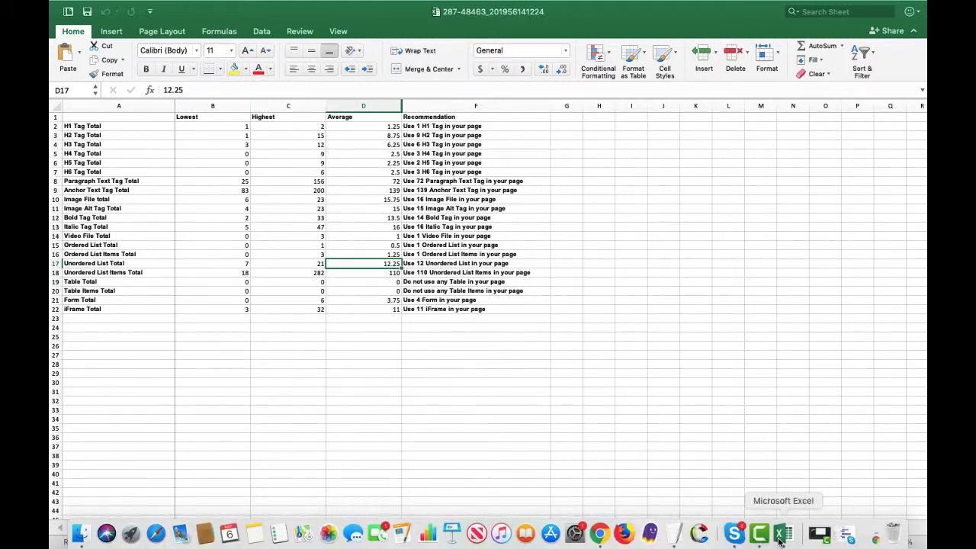
click(600, 534)
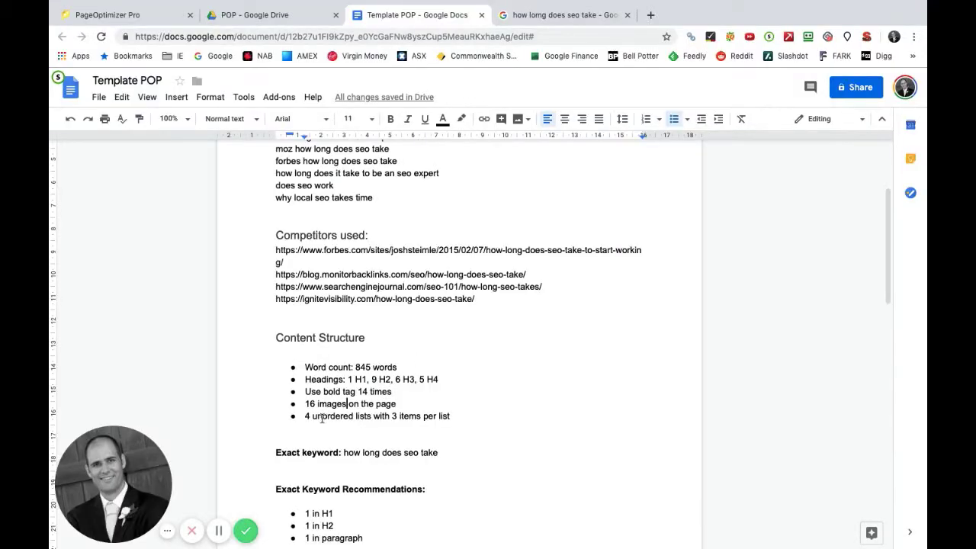
key(BackSpace)
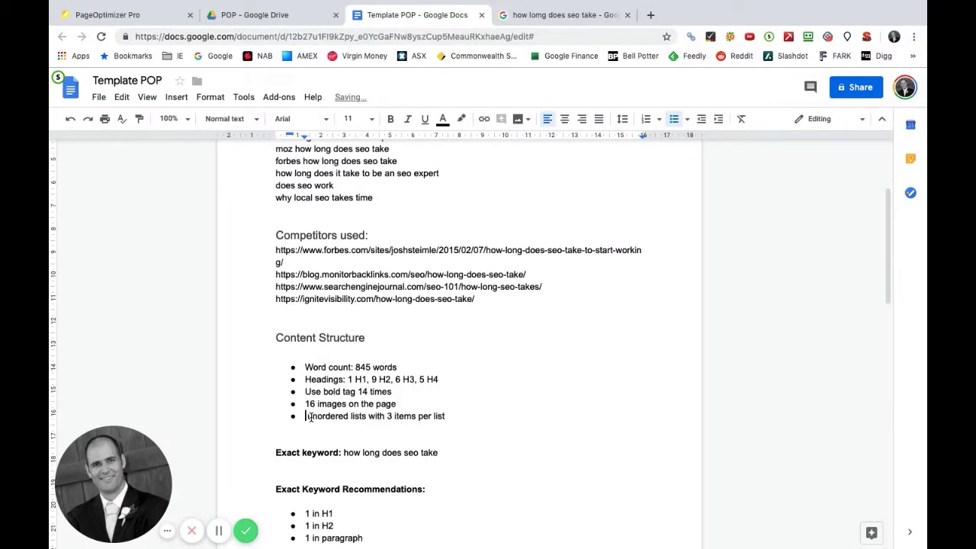
text(9 u)
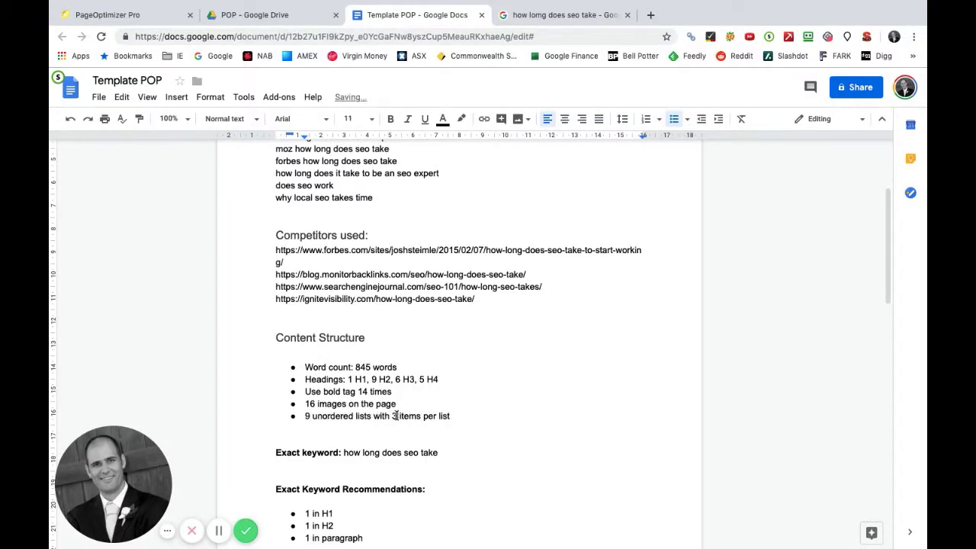
click(396, 415)
key(BackSpace)
text(5)
Recheck the unordered list total in the Excel report and set the number of unordered lists in the Chrome document to 12
click(788, 542)
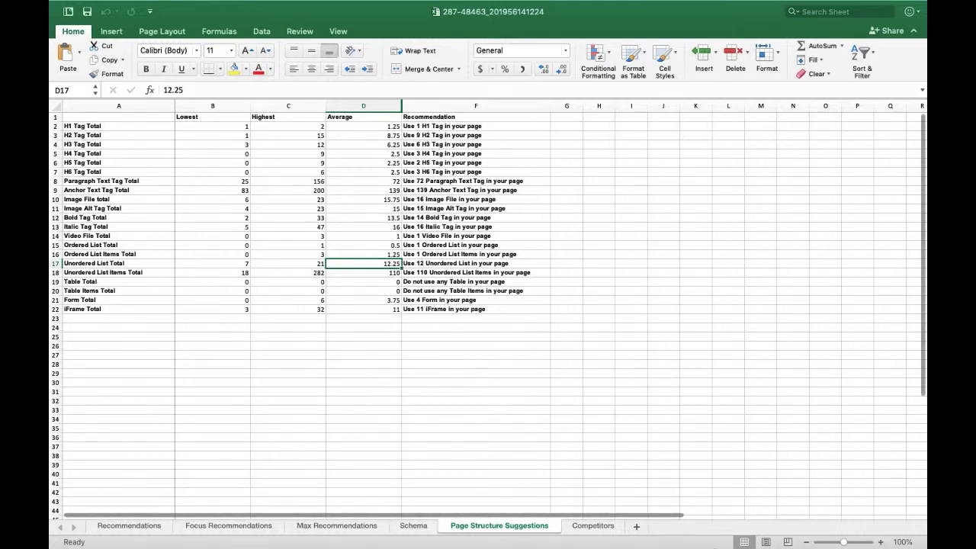
mouse_move(727, 544)
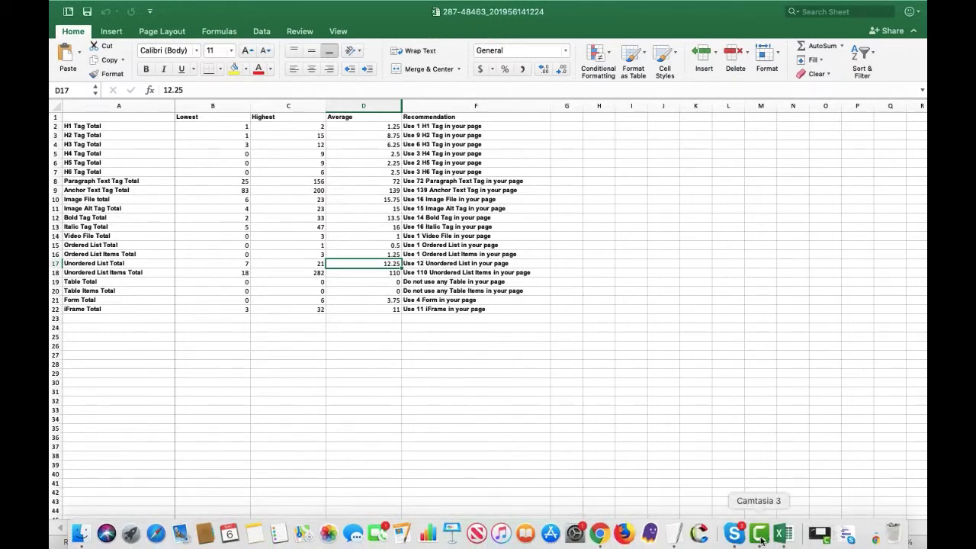
click(599, 533)
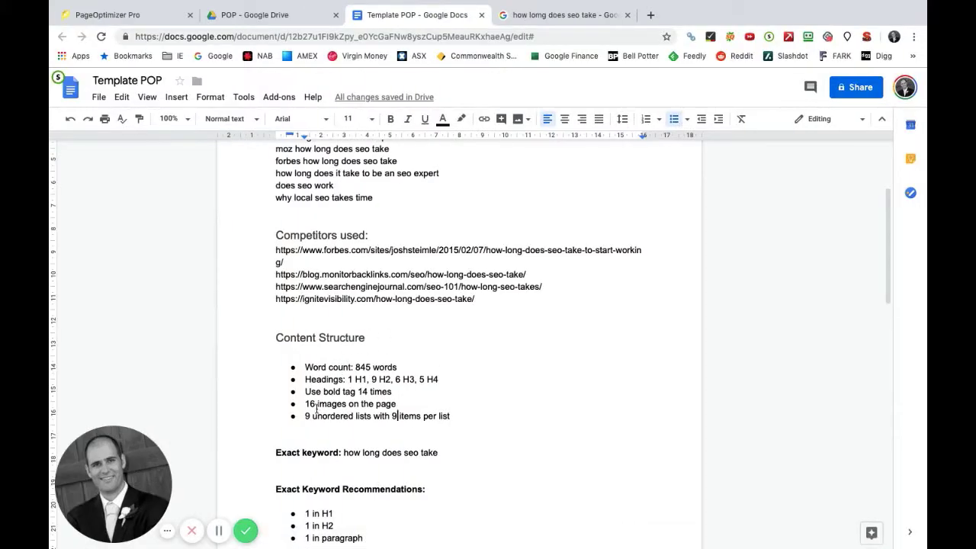
double_click(308, 415)
text(12)
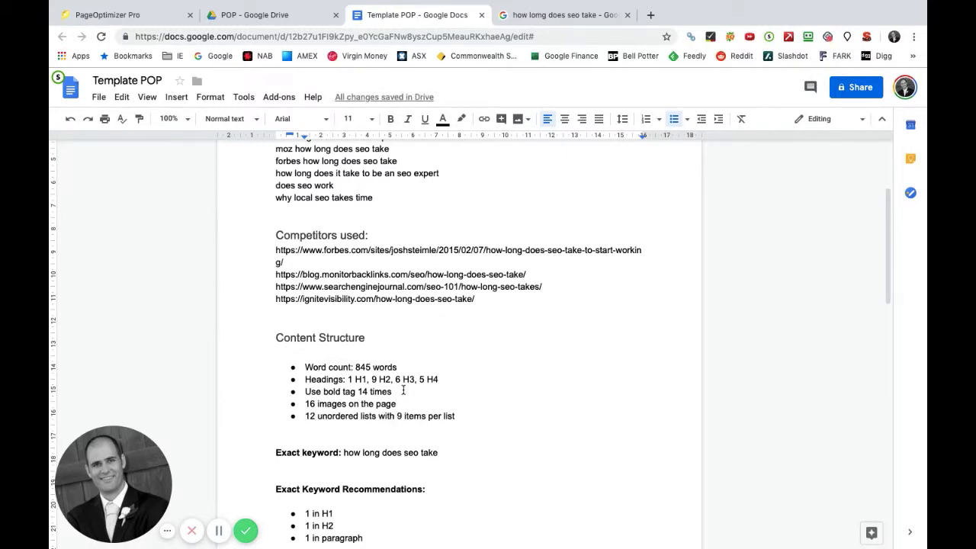
Add the bullet "Use italics tag 16 times" below the bold tag bullet under Content Structure
click(404, 390)
key(Return)
text(Use italics tage)
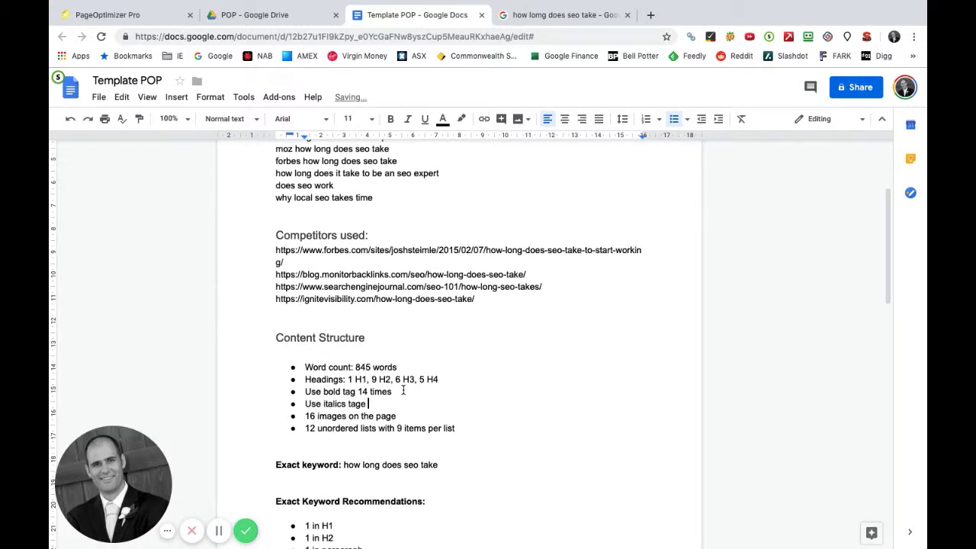
text(16 times)
click(368, 403)
key(BackSpace)
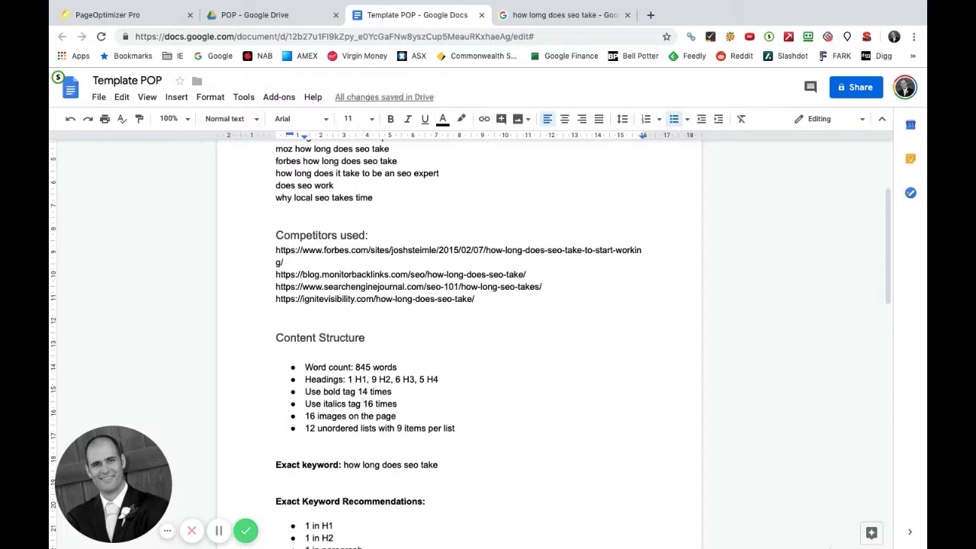
Consult the word count row on the Excel Recommendations sheet and set the Chrome document's Word count bullet to 2,400 words
click(785, 539)
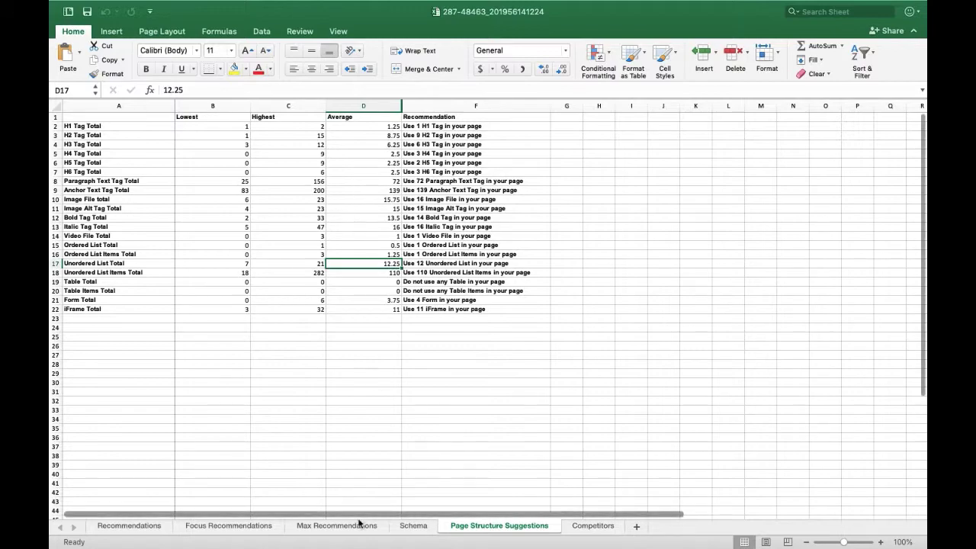
click(130, 526)
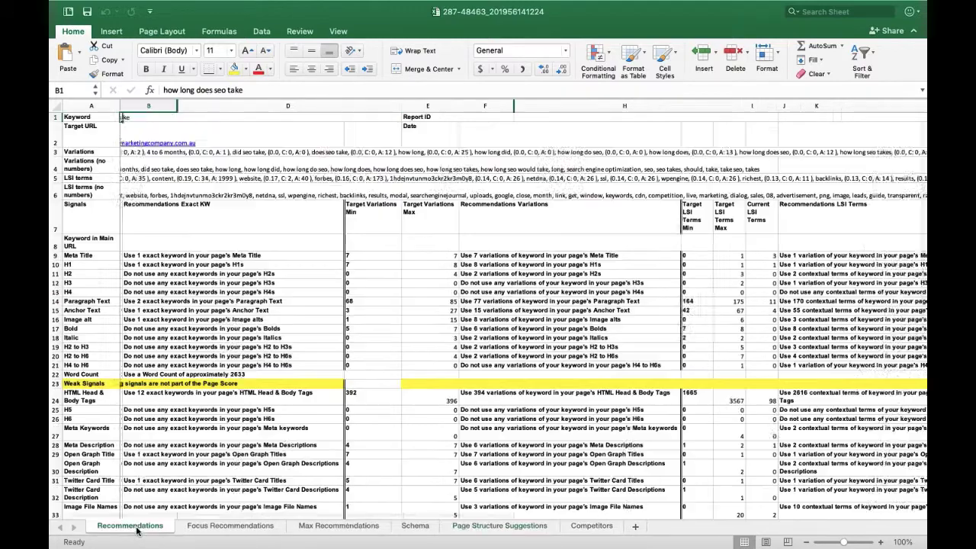
scroll(365, 412, down, 2)
scroll(365, 411, down, 5)
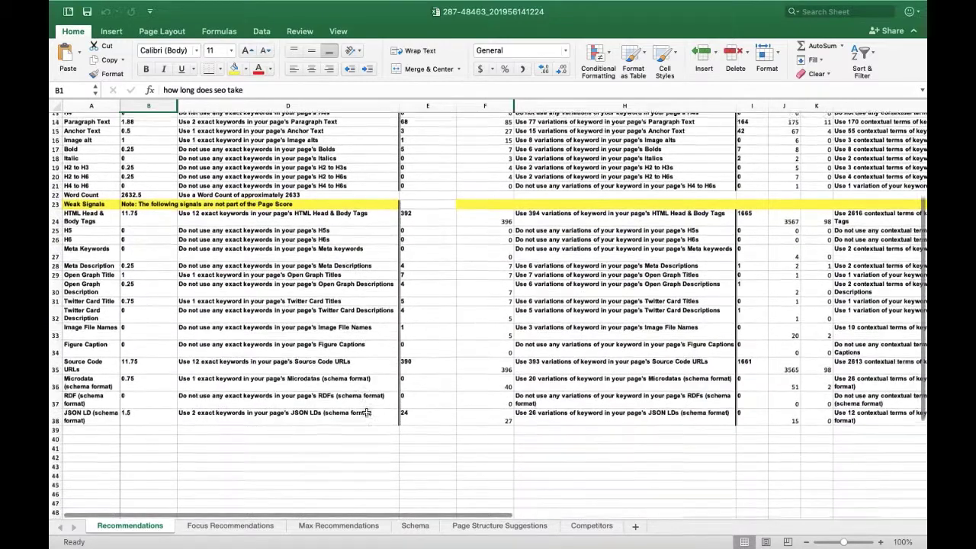
scroll(366, 411, up, 5)
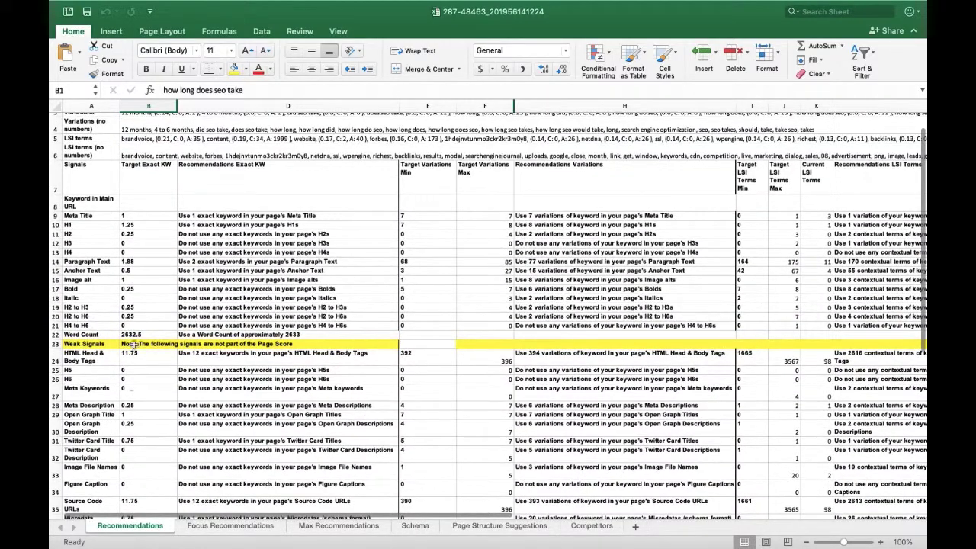
click(136, 335)
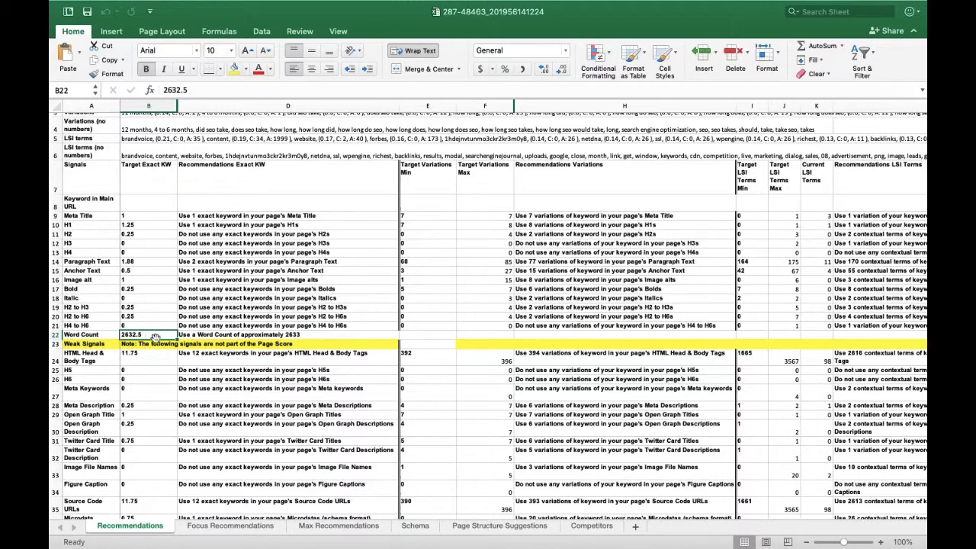
mouse_move(685, 540)
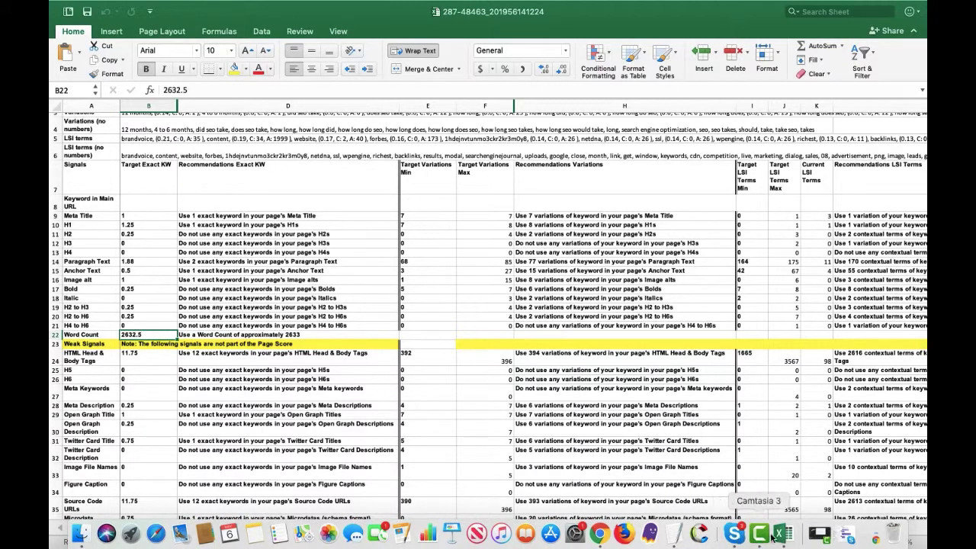
click(599, 533)
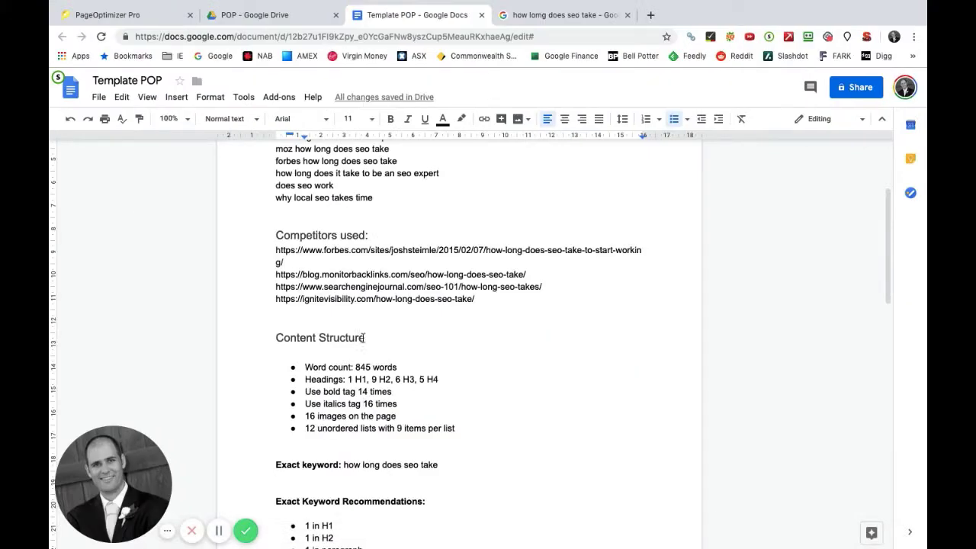
drag(370, 363, 355, 366)
text(2,400)
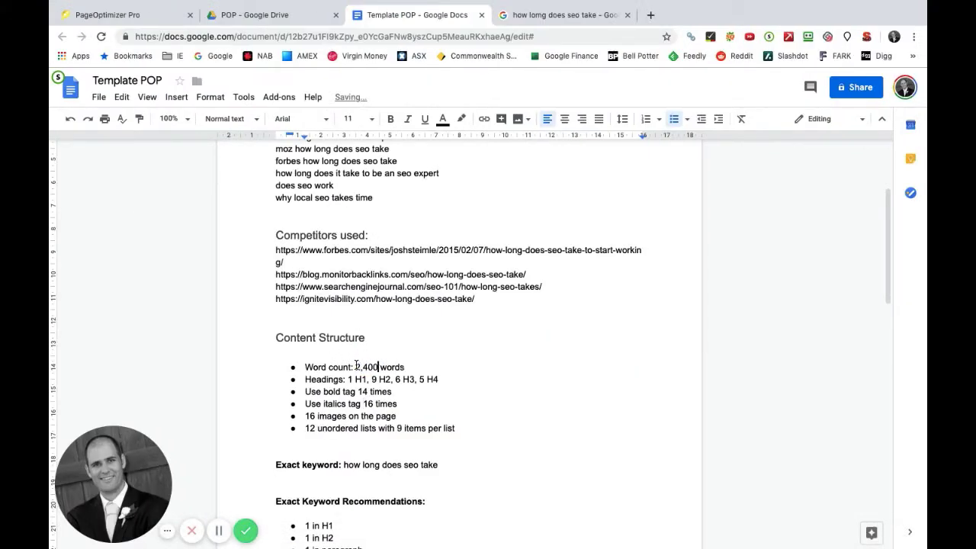
Copy the Variations (no numbers) text from cell B4 of Excel's Recommendations sheet into cell B10 of a new sheet
scroll(440, 356, down, 3)
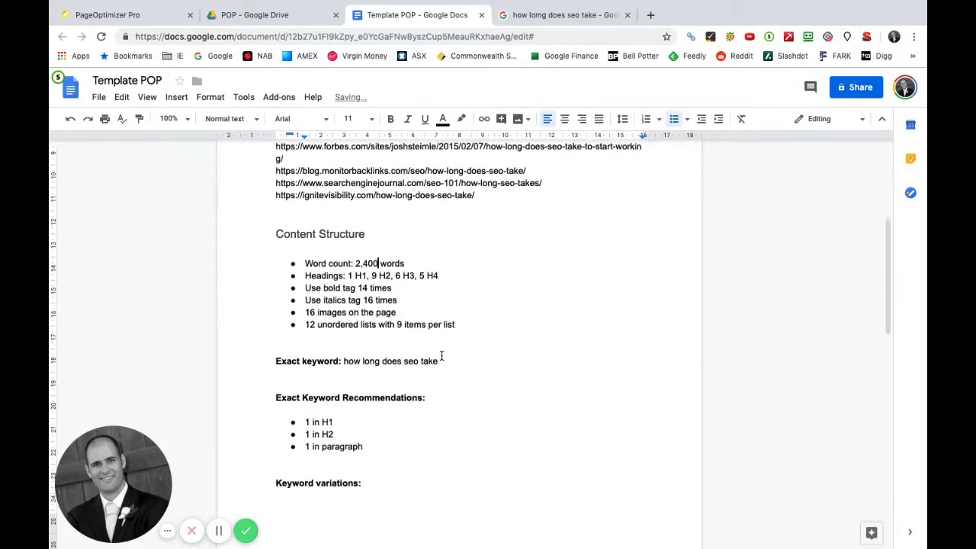
scroll(426, 362, down, 3)
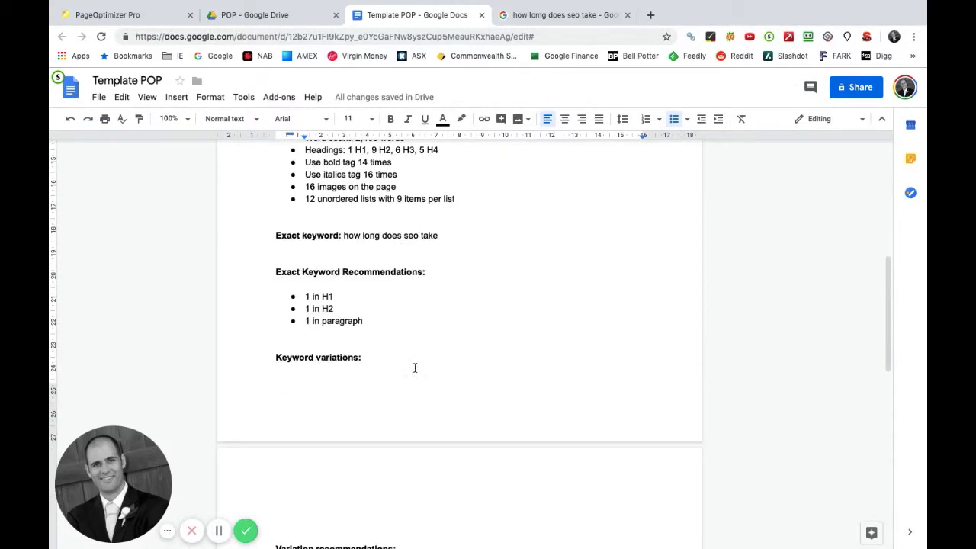
click(290, 385)
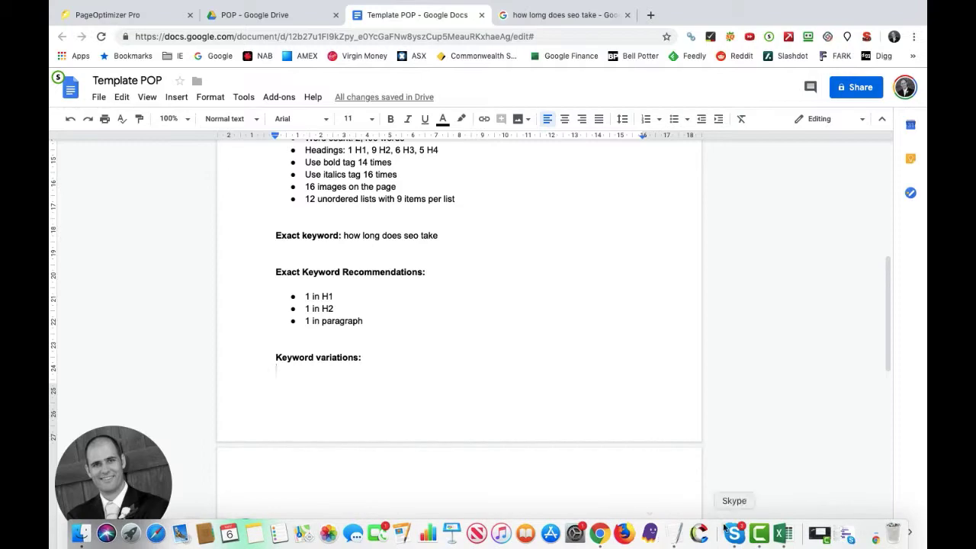
click(782, 533)
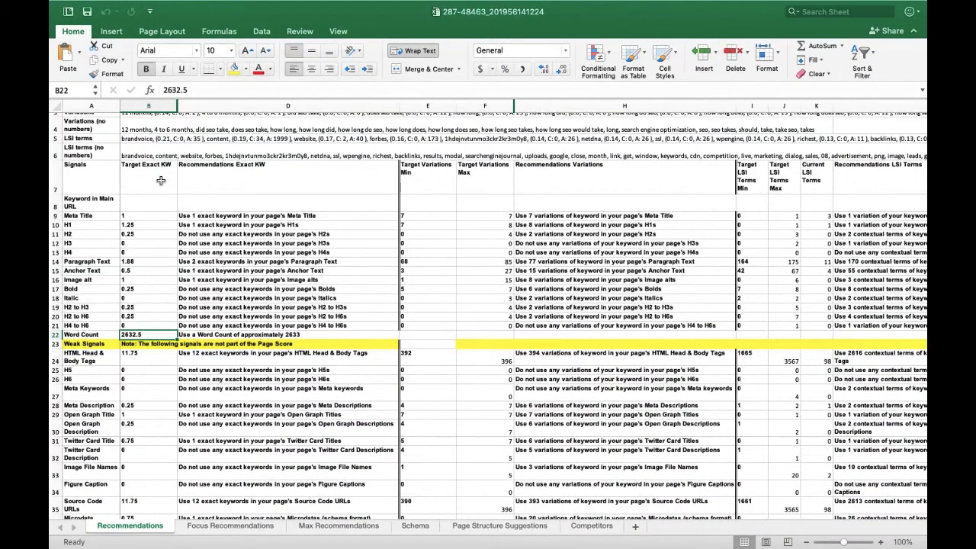
scroll(161, 180, up, 2)
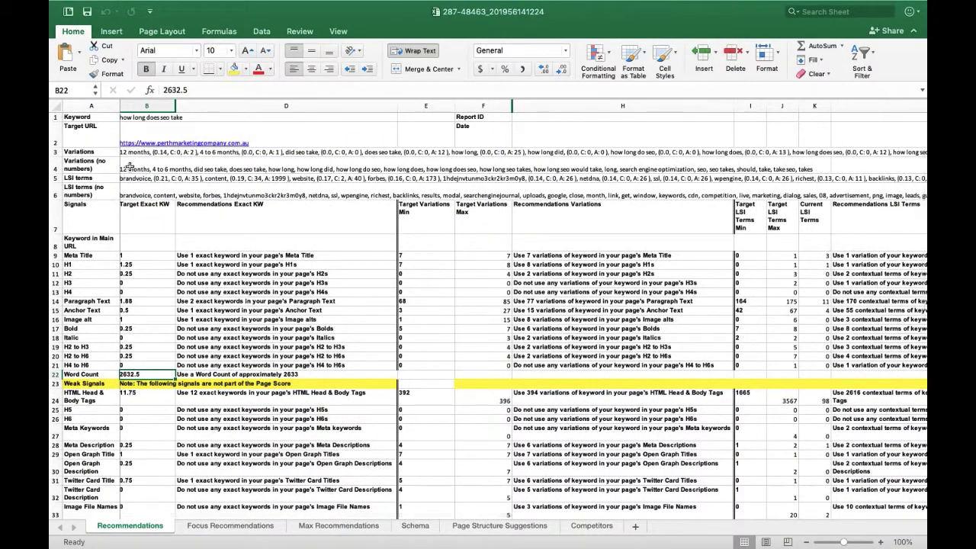
click(126, 167)
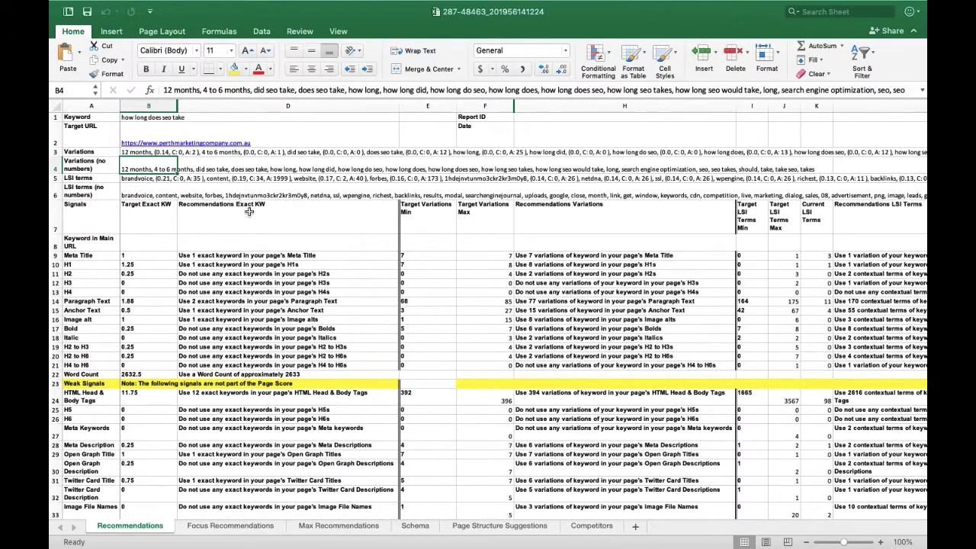
key(super+c)
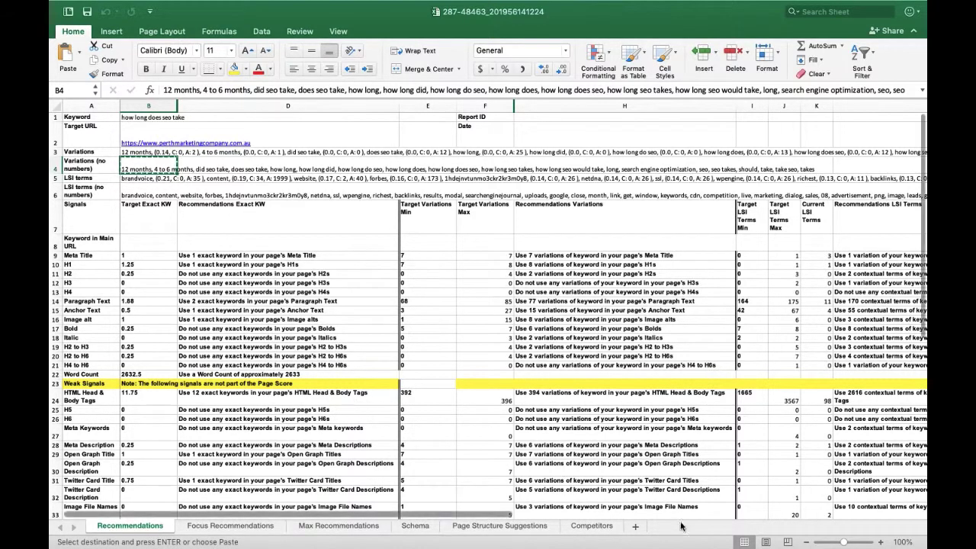
click(637, 526)
click(112, 201)
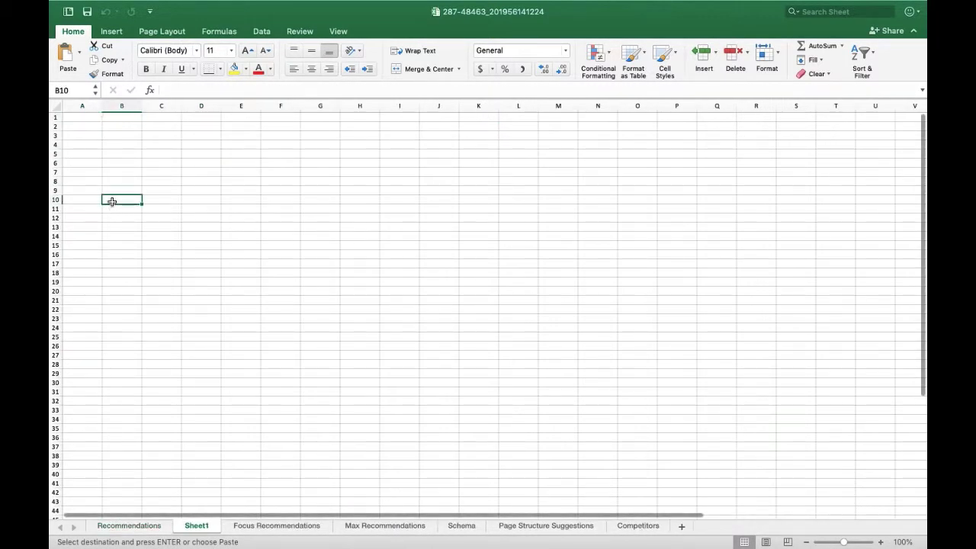
key(super+v)
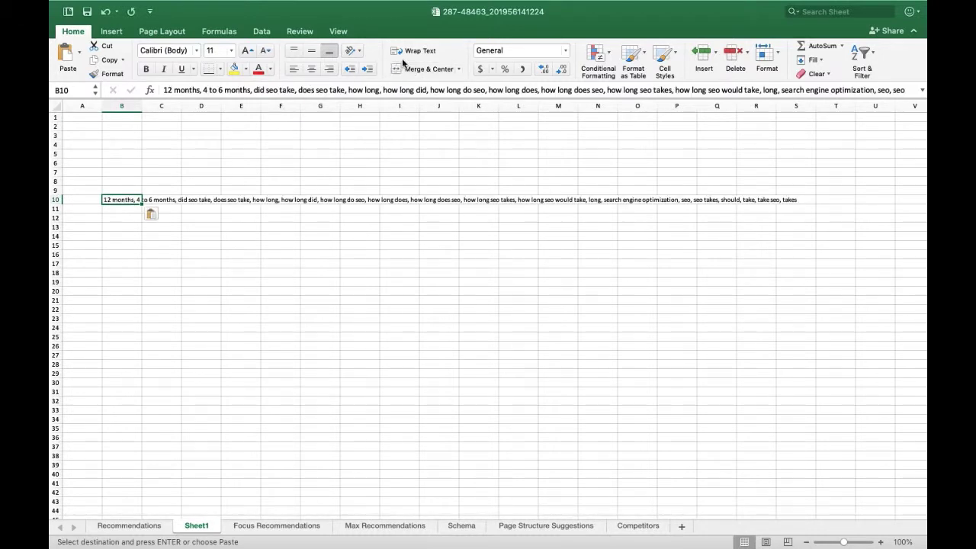
Split the variations text in B10 into separate columns using Text to Columns, delimited with comma in addition to tab
click(262, 31)
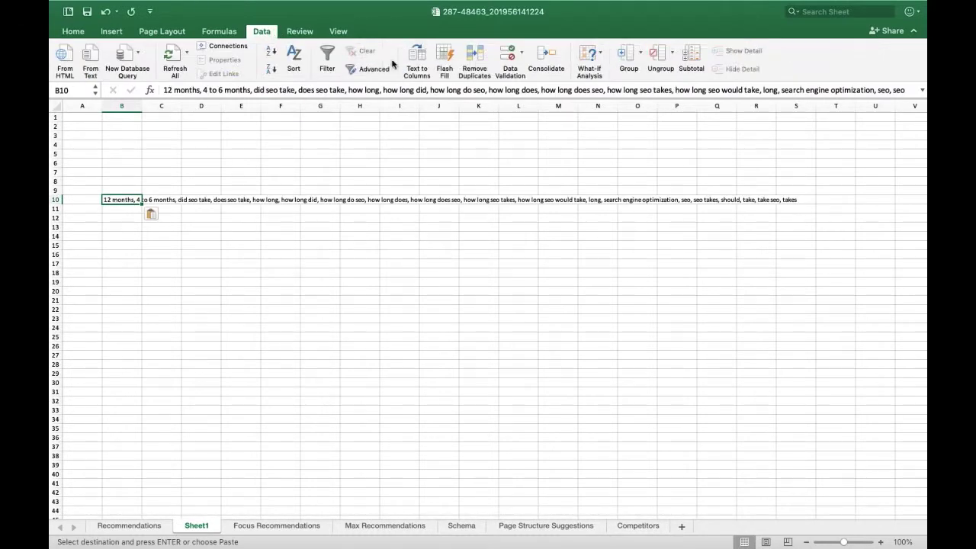
click(417, 60)
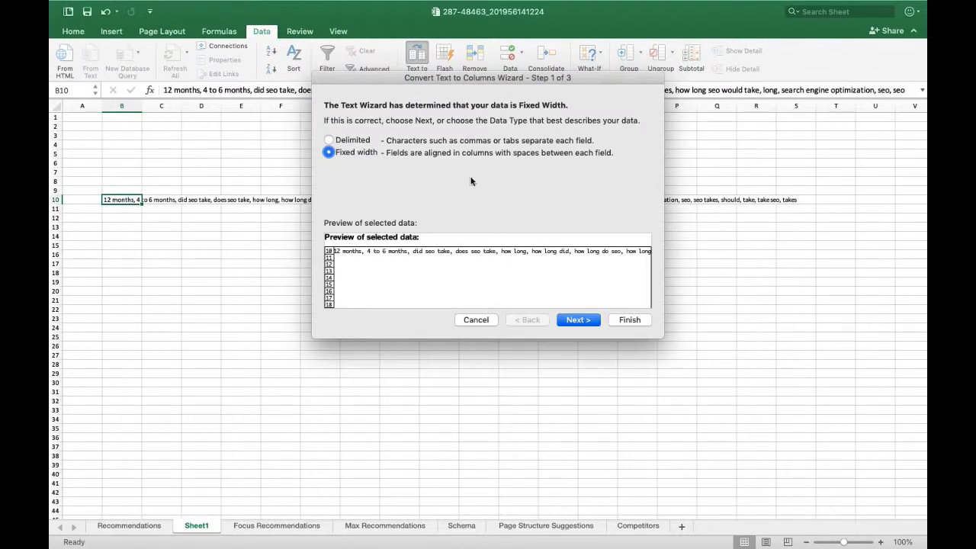
click(329, 141)
click(575, 320)
click(328, 166)
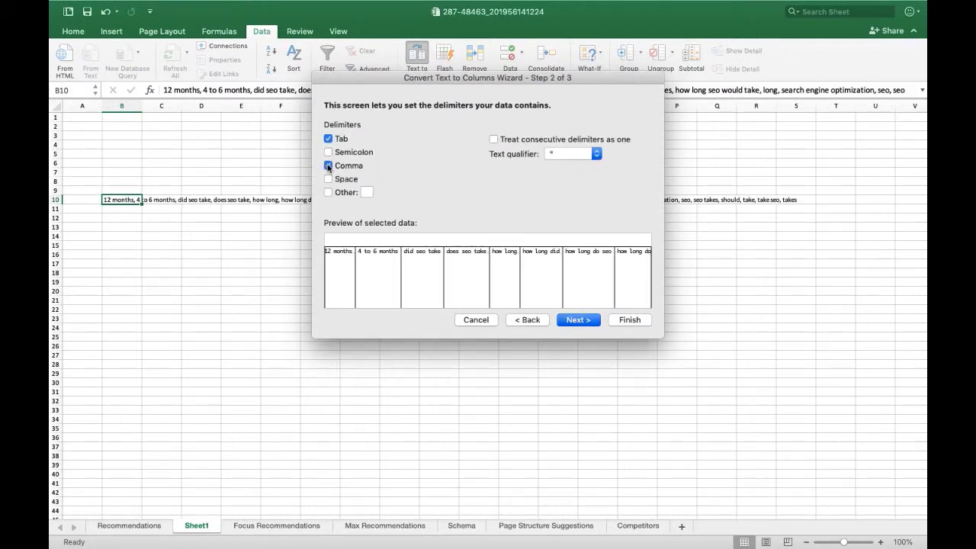
click(586, 320)
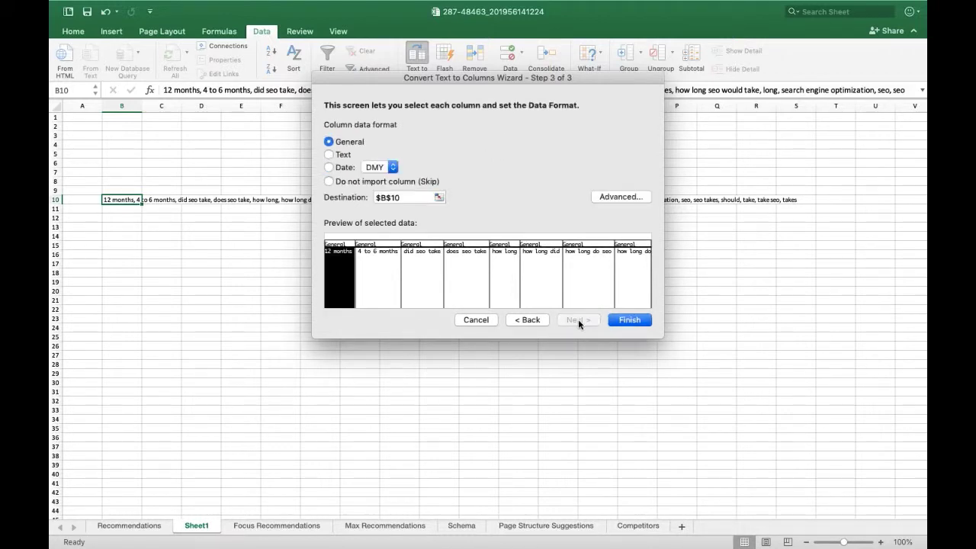
click(636, 319)
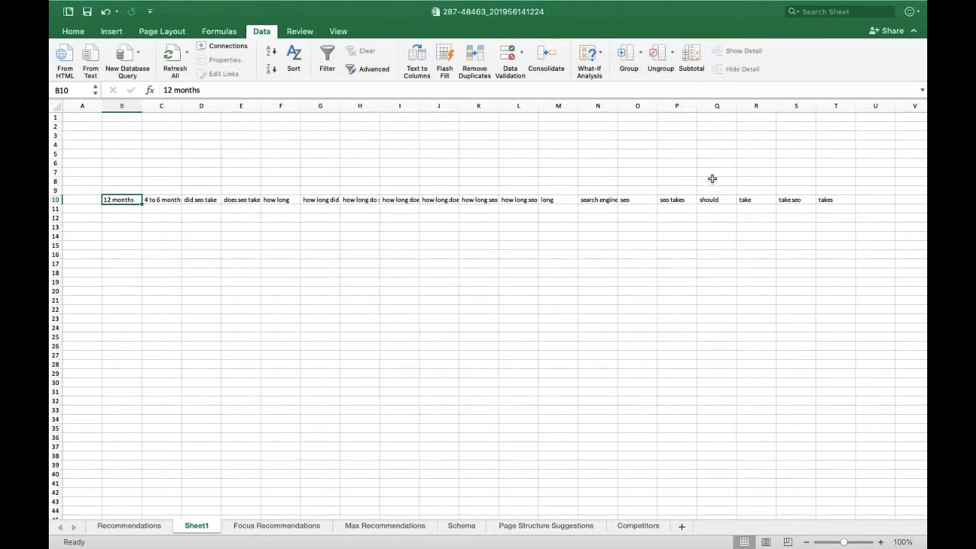
Copy the split variations in B10:T10 and paste them into a new TextEdit document
click(818, 201)
drag(799, 201, 132, 198)
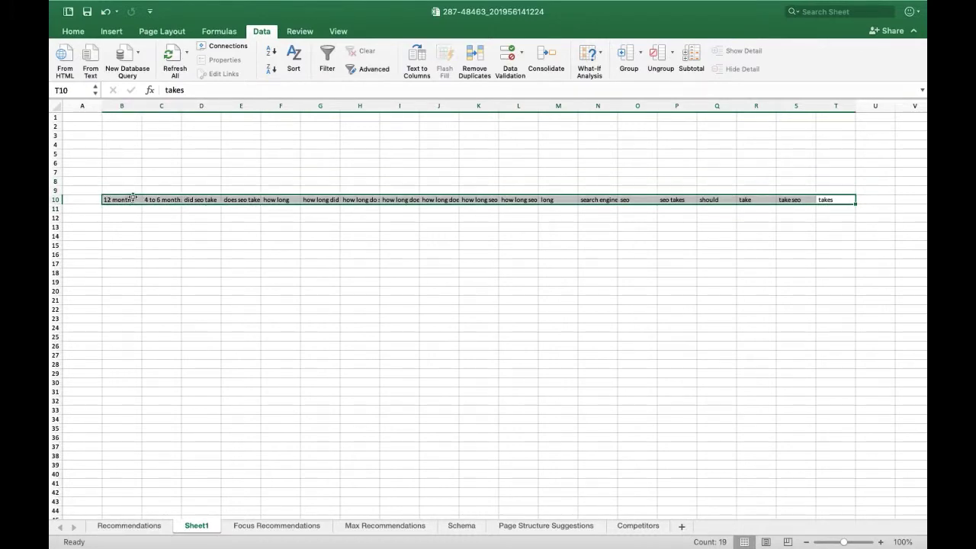
key(super+c)
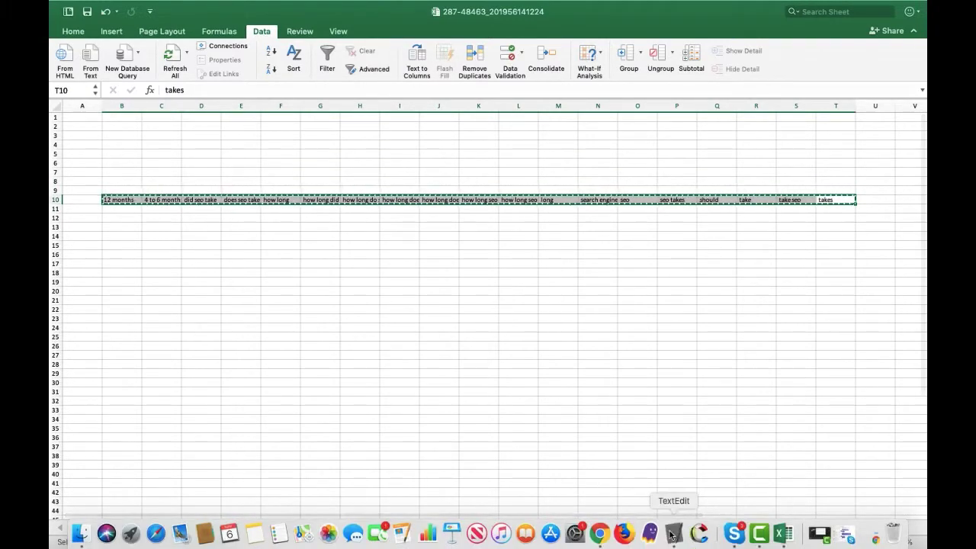
click(671, 534)
click(134, 7)
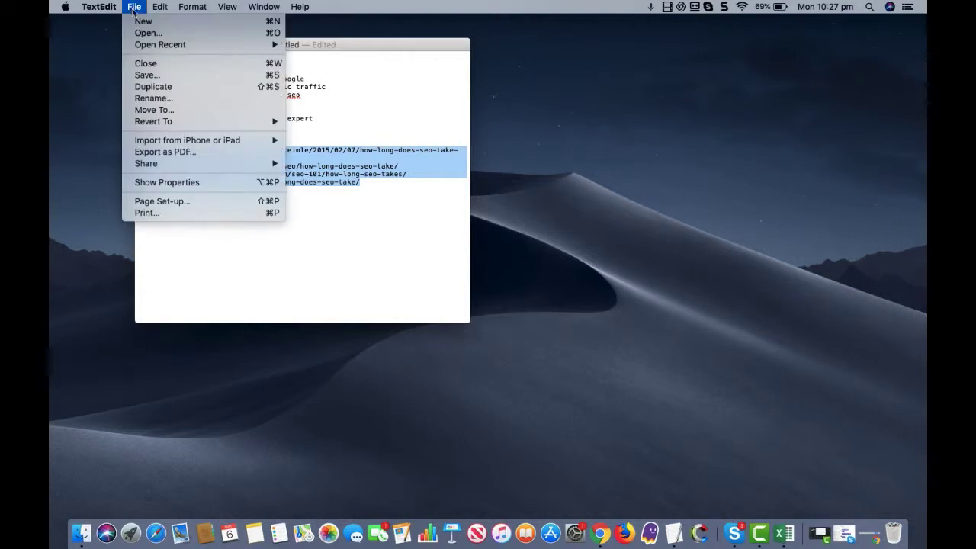
click(145, 21)
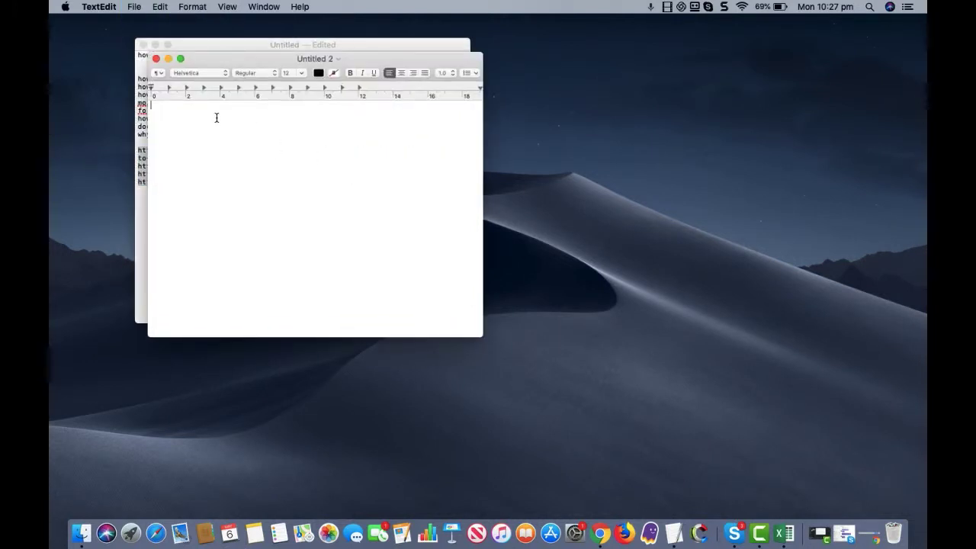
key(super+v)
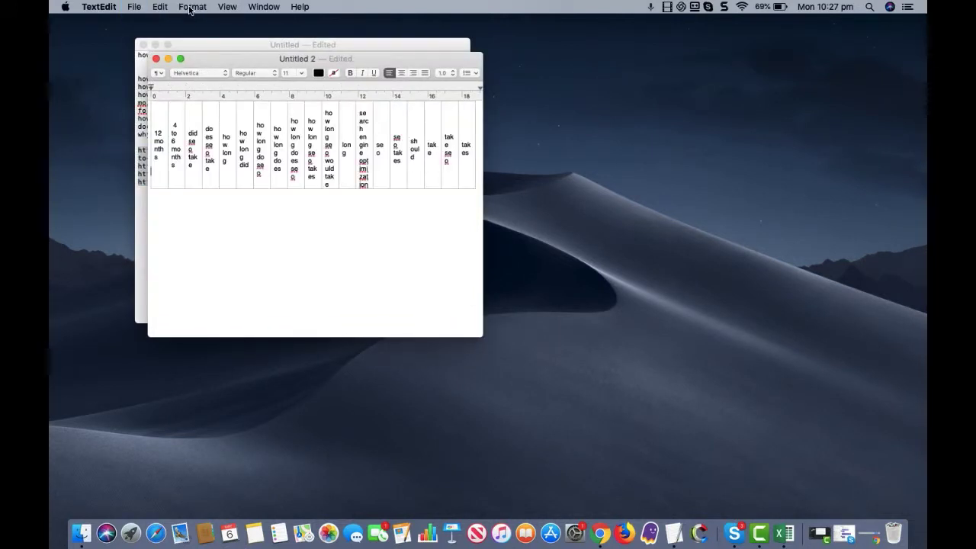
Convert the TextEdit document to plain text and copy the whole variations list under Keyword variations in the Chrome document
click(191, 7)
click(221, 50)
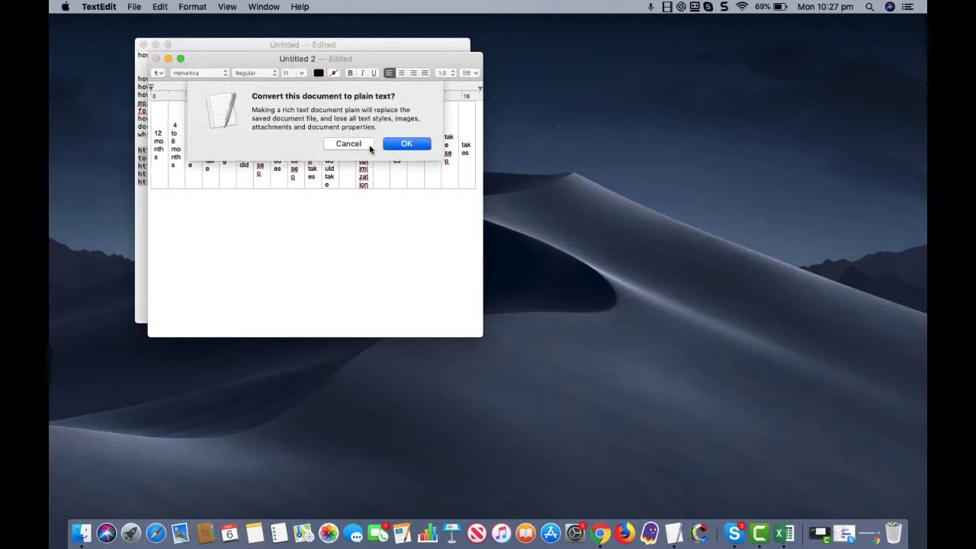
click(404, 144)
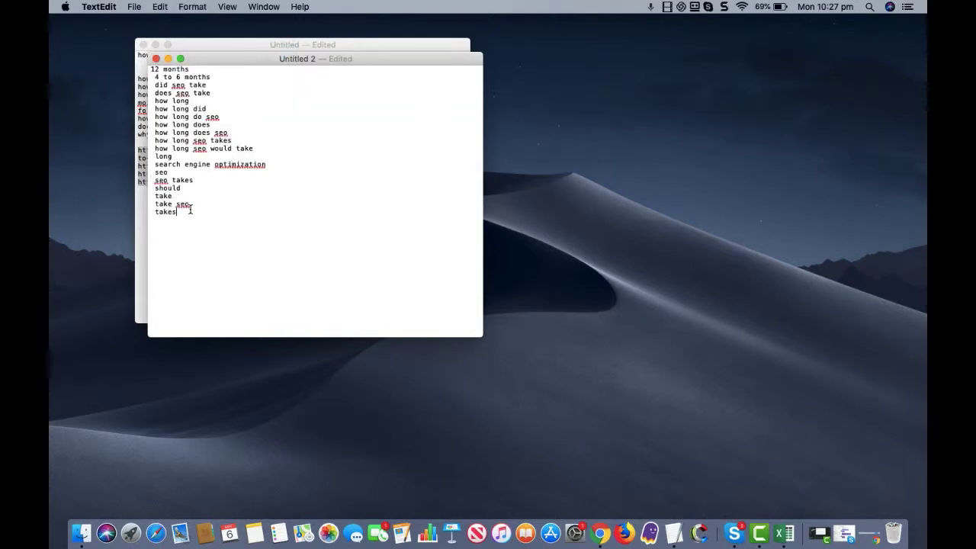
drag(191, 211, 150, 67)
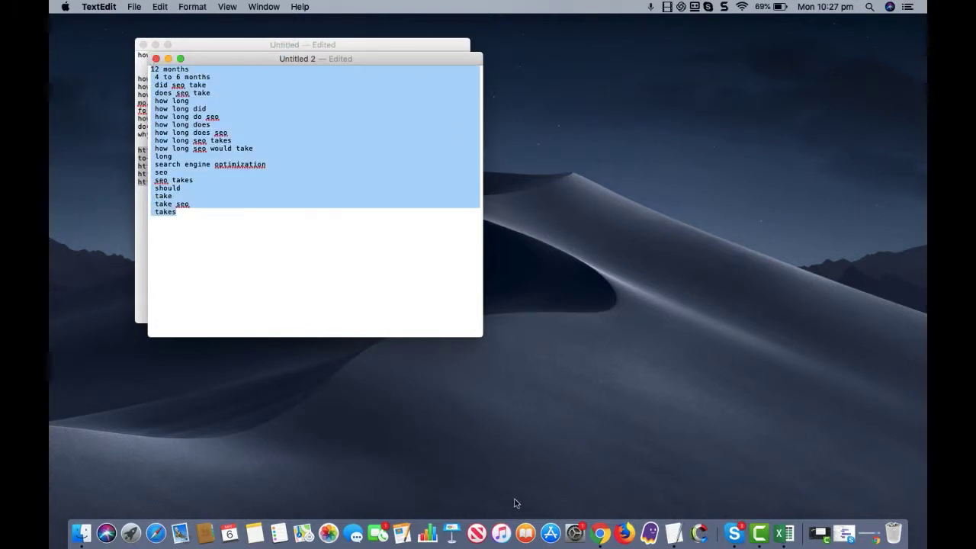
click(601, 533)
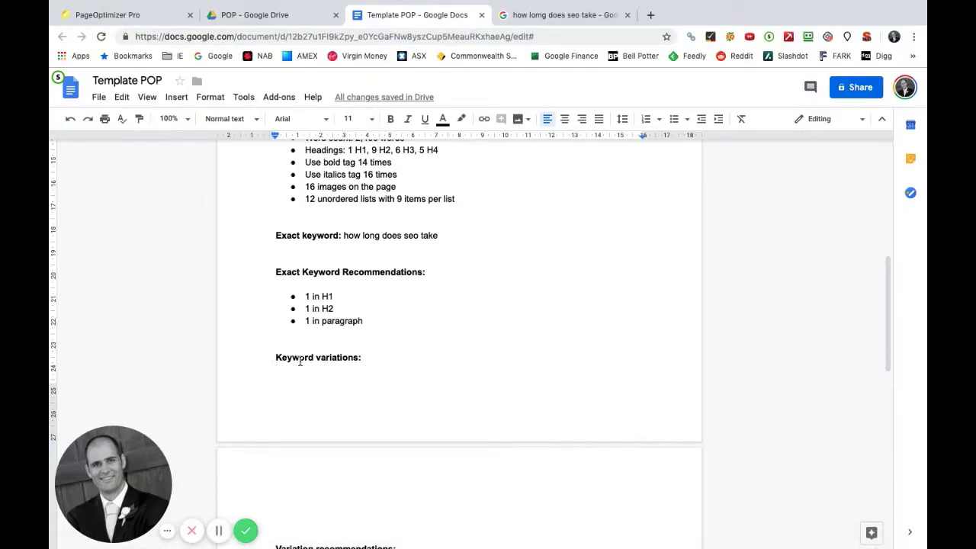
click(298, 372)
key(Return)
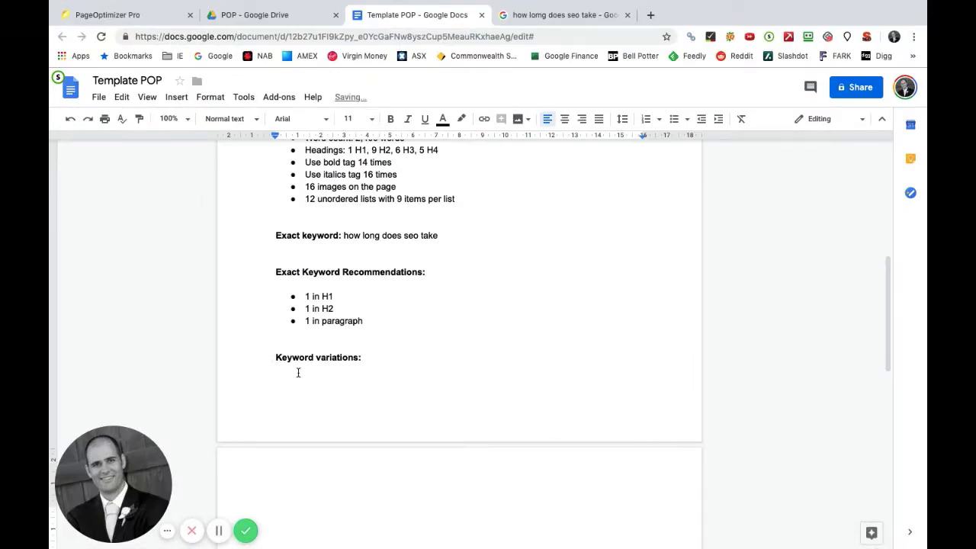
key(super+v)
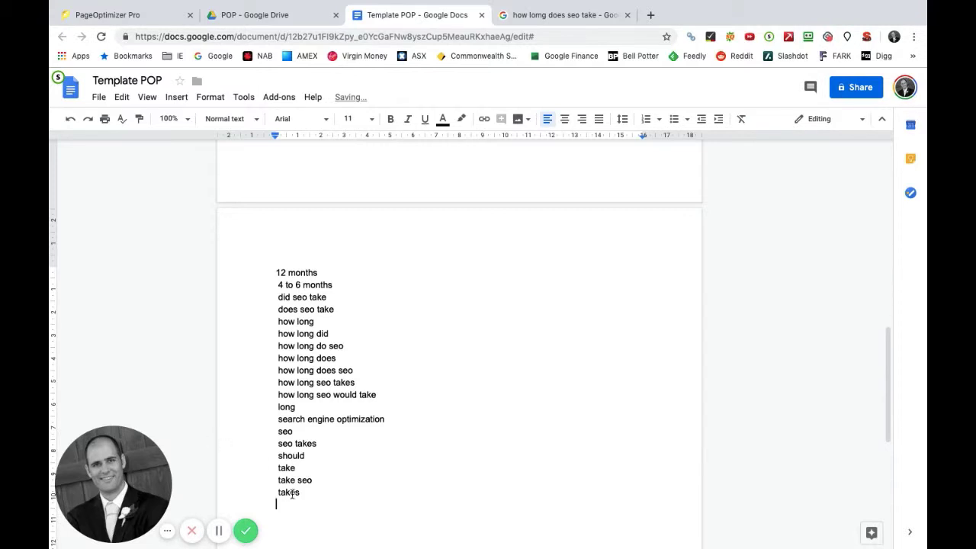
Format the pasted keyword variations, from "12 months" to "takes", in three columns
drag(297, 493, 275, 272)
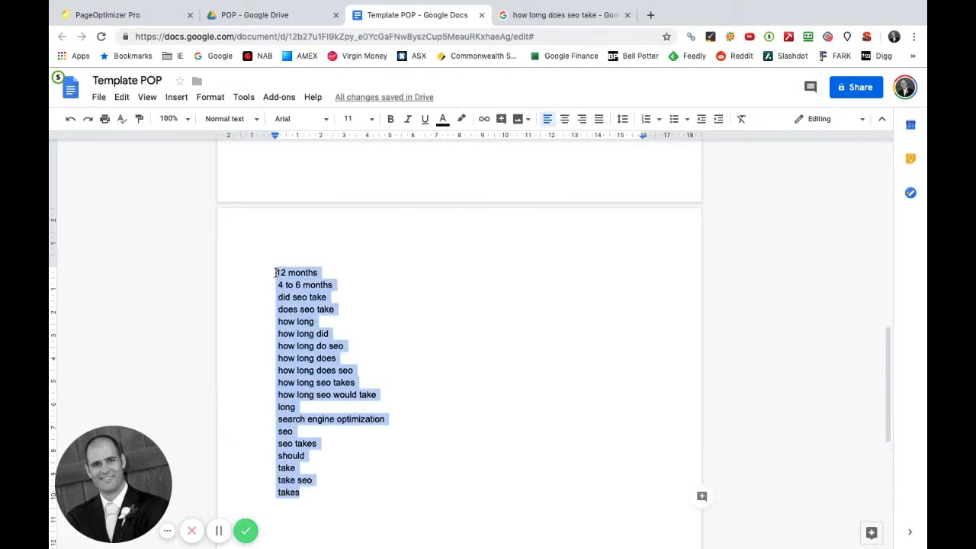
click(211, 98)
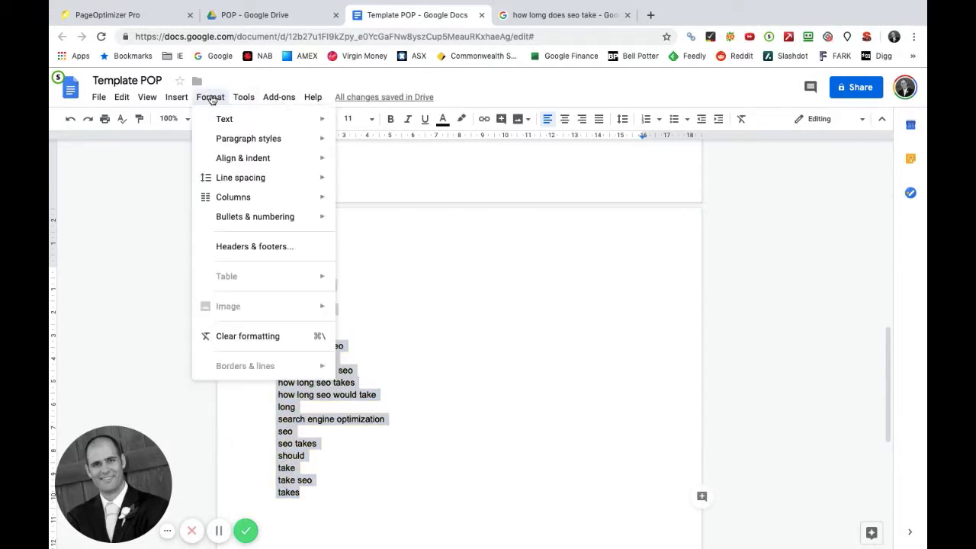
mouse_move(233, 162)
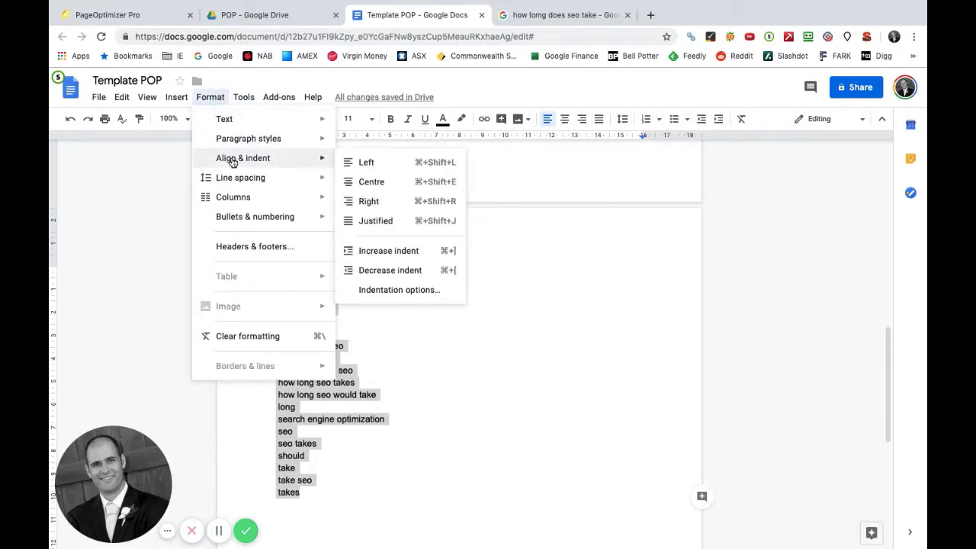
mouse_move(246, 198)
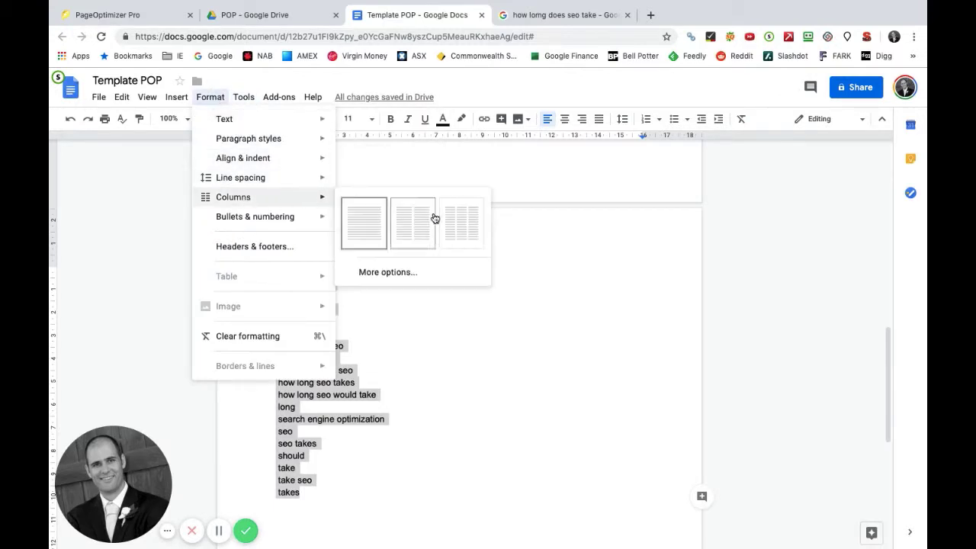
click(464, 225)
Insert two blank lines before the Keyword variations heading to push it onto the page with its list
scroll(468, 350, up, 4)
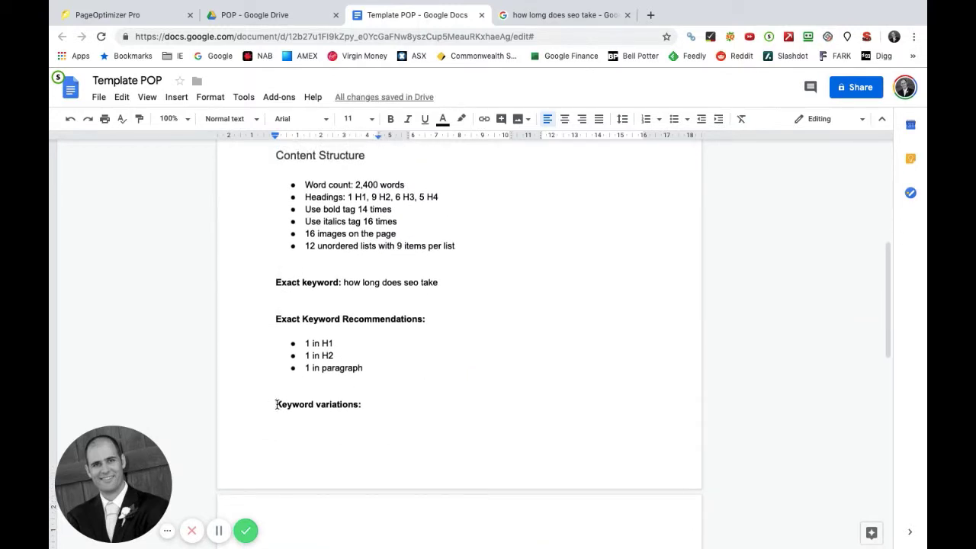
click(277, 404)
key(Return)
key(Return)
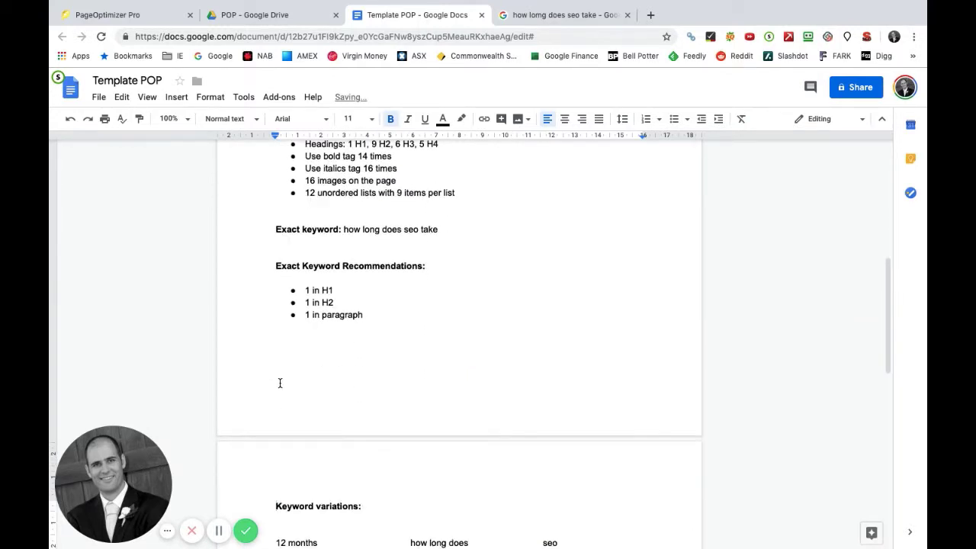
Switch to the Excel report and open the Recommendations sheet to read the exact keyword recommendations
scroll(280, 383, up, 5)
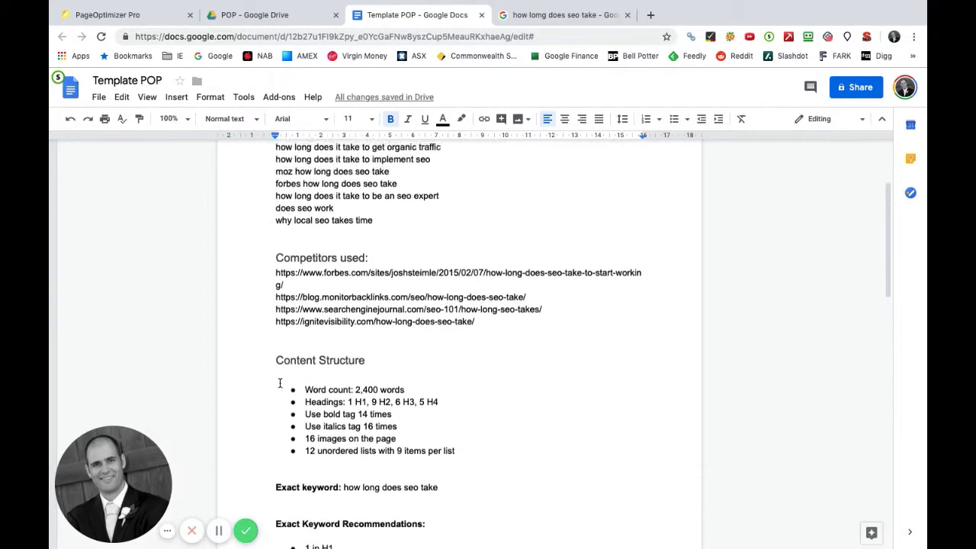
scroll(280, 382, up, 2)
scroll(281, 380, down, 3)
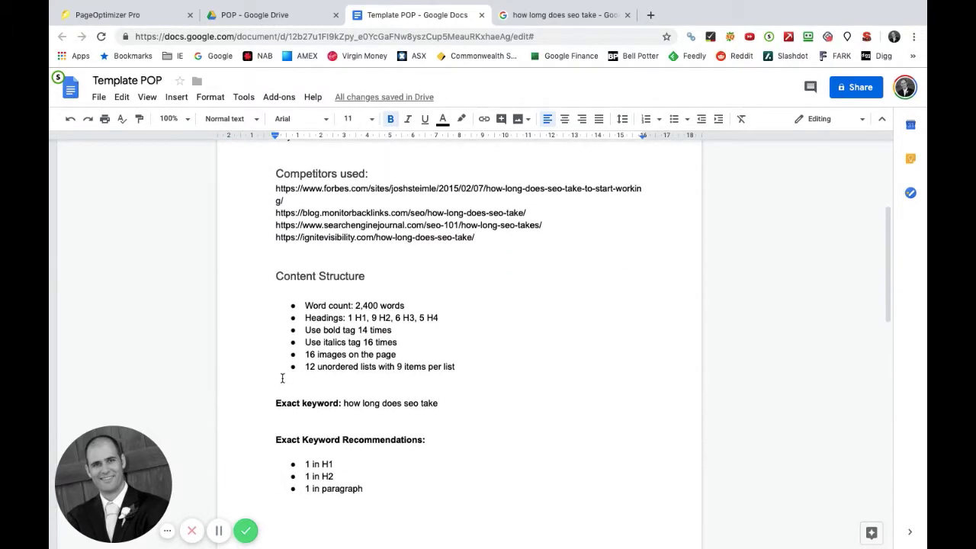
scroll(282, 378, down, 2)
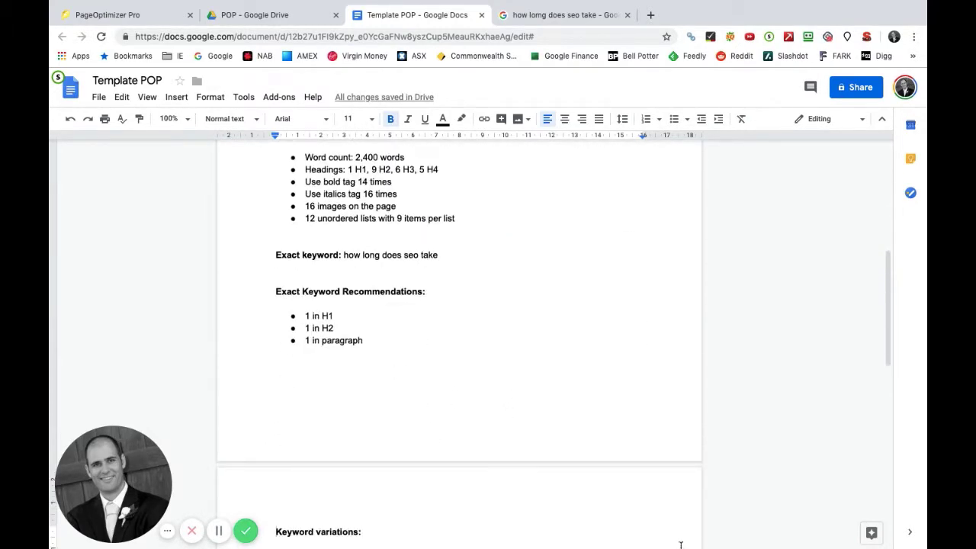
mouse_move(698, 541)
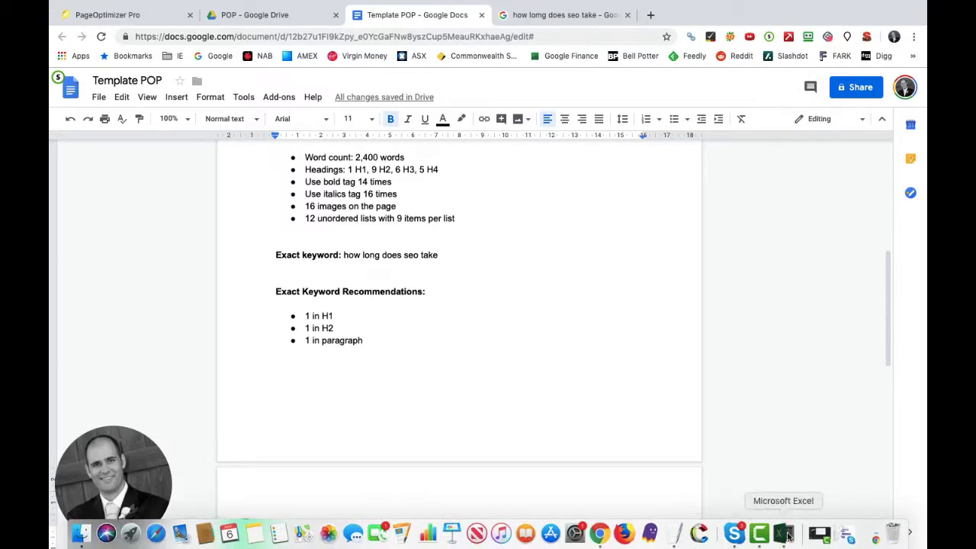
click(785, 534)
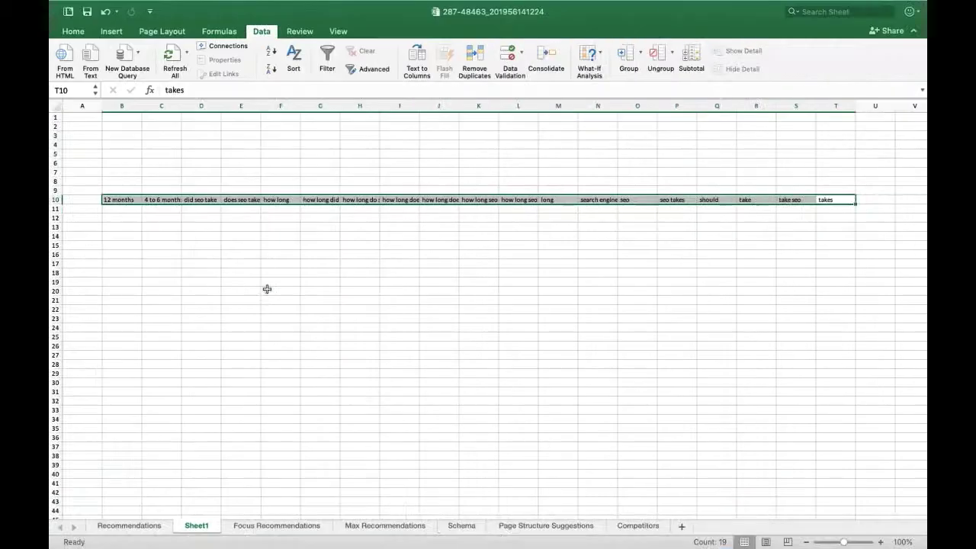
click(128, 526)
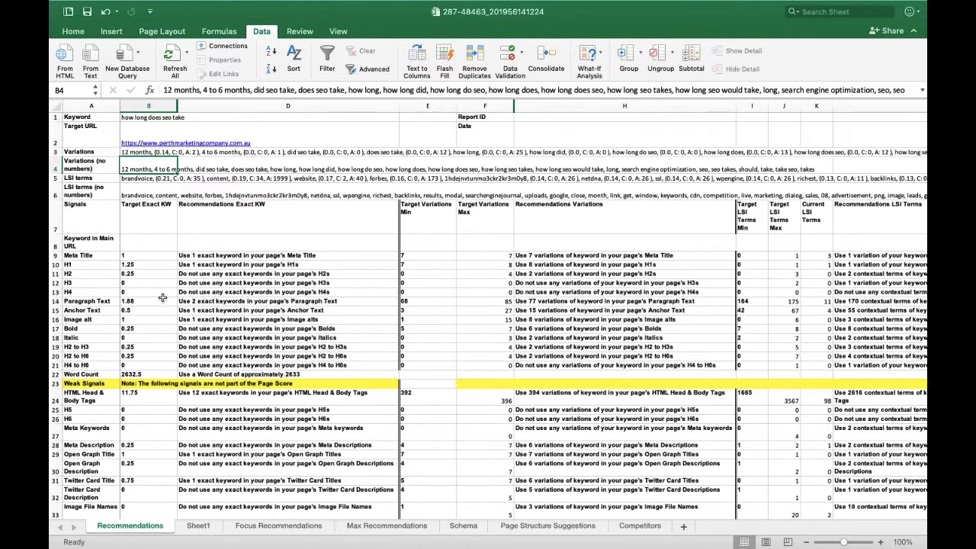
In the Chrome document, change the Exact Keyword Recommendations to 1 in Title, 1 in H1 and 2 in paragraph
mouse_move(503, 542)
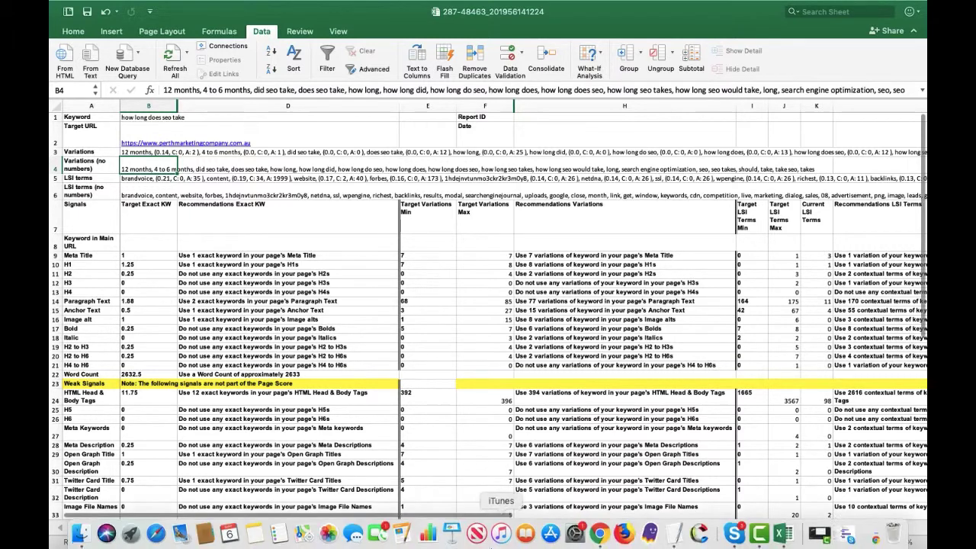
click(599, 533)
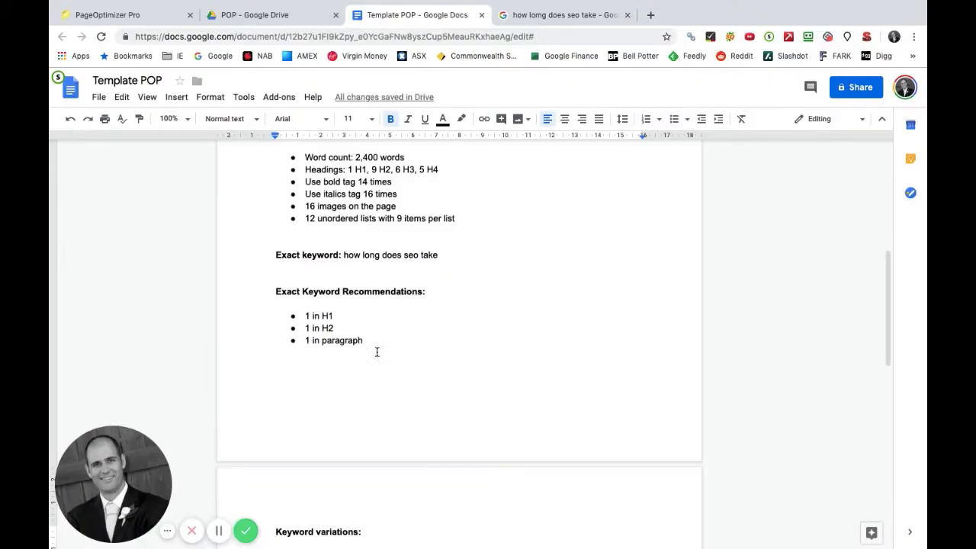
click(332, 327)
key(BackSpace)
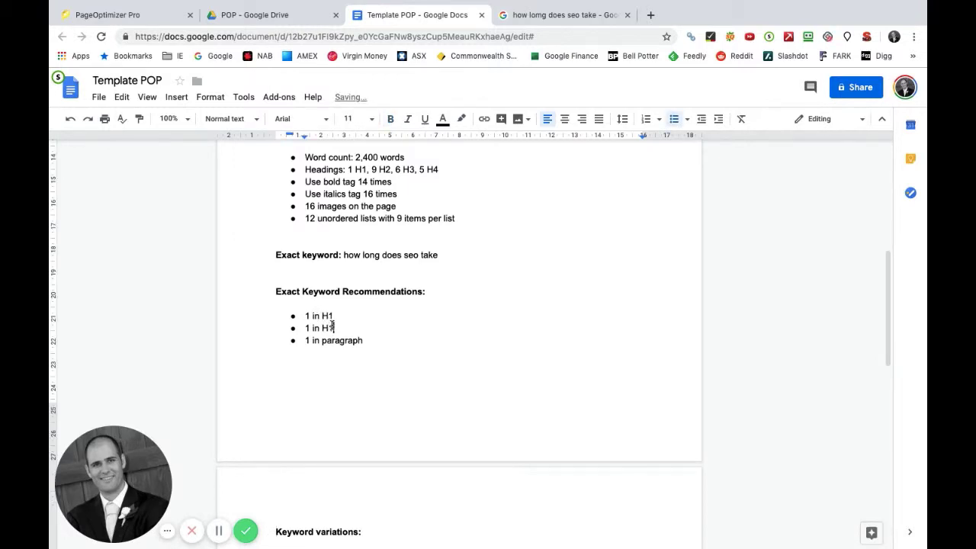
drag(333, 315, 320, 314)
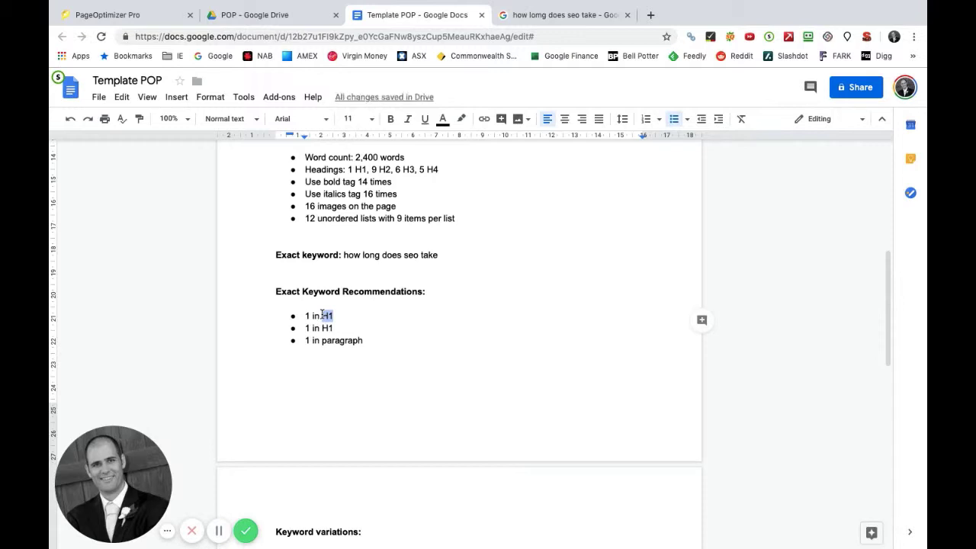
text(Title)
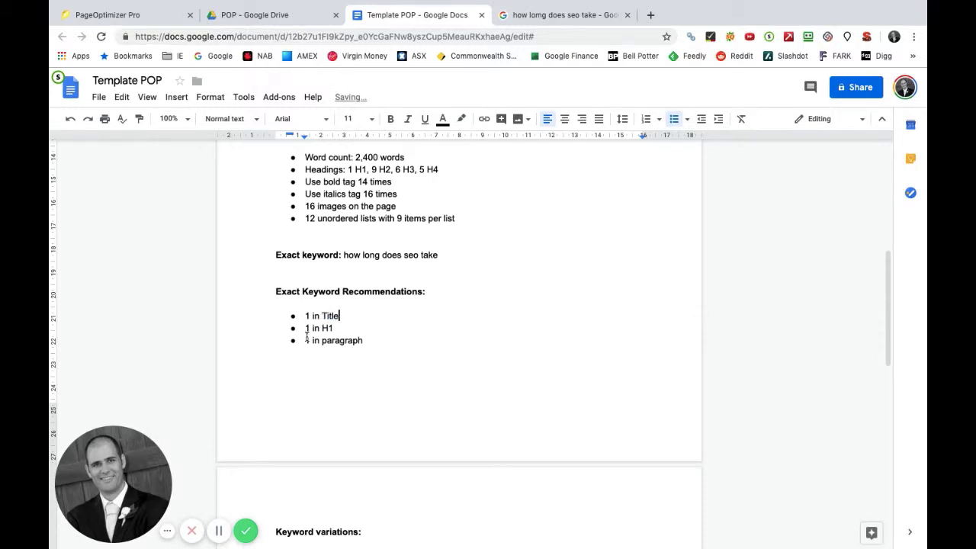
double_click(308, 341)
text(2)
Return to the Excel report and check the exact keyword recommendations for anchor text and image alts
mouse_move(579, 541)
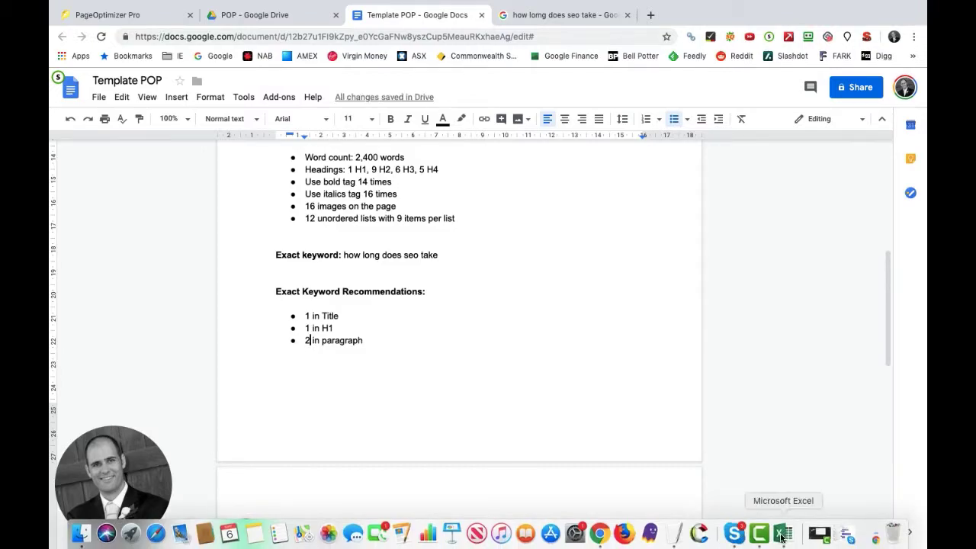
click(781, 536)
scroll(169, 350, down, 2)
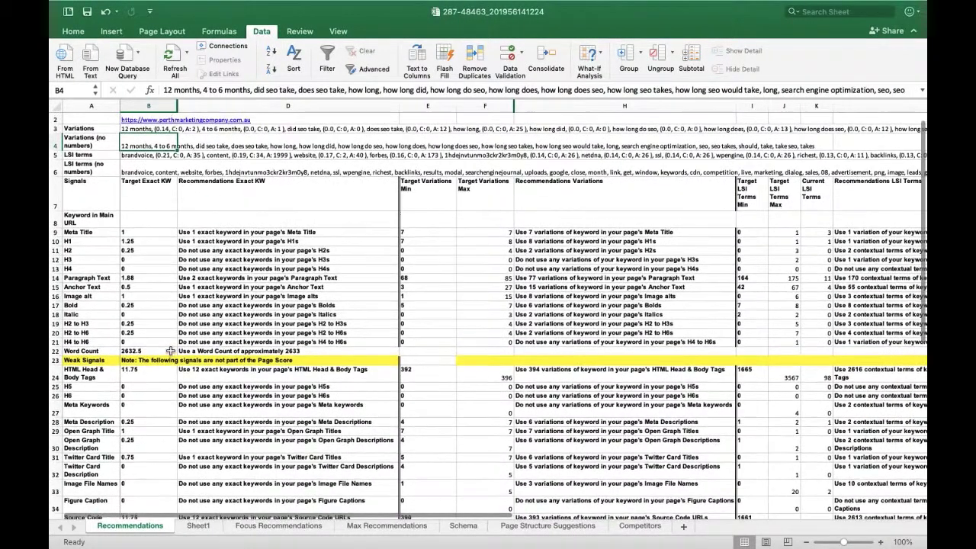
click(204, 289)
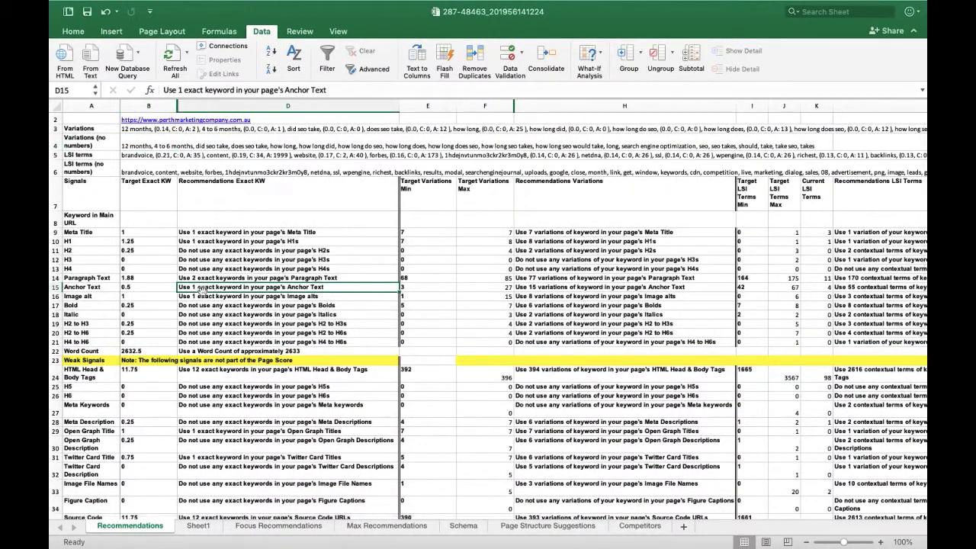
click(201, 296)
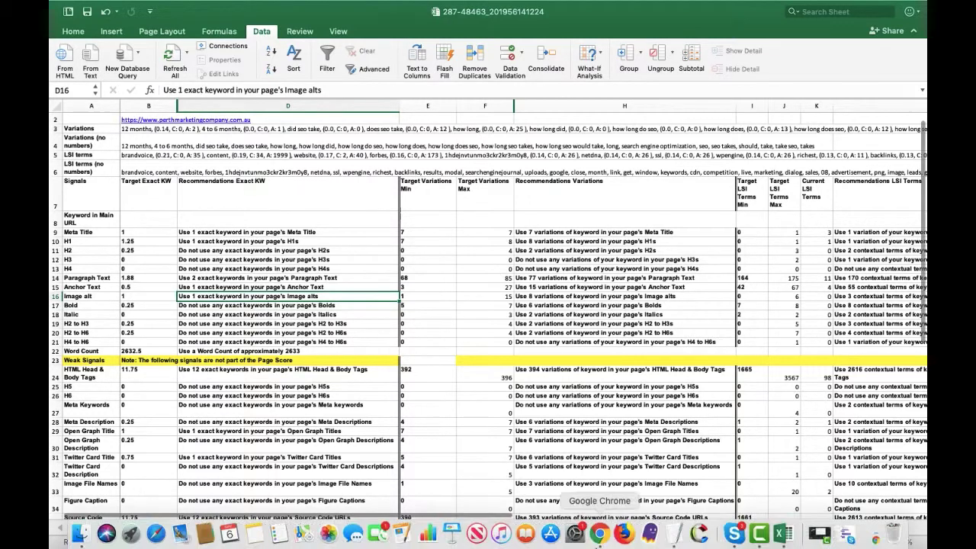
Add the bullets "1 in anchor text" and "1 in image alt" to the Exact Keyword Recommendations in the Chrome document
click(599, 533)
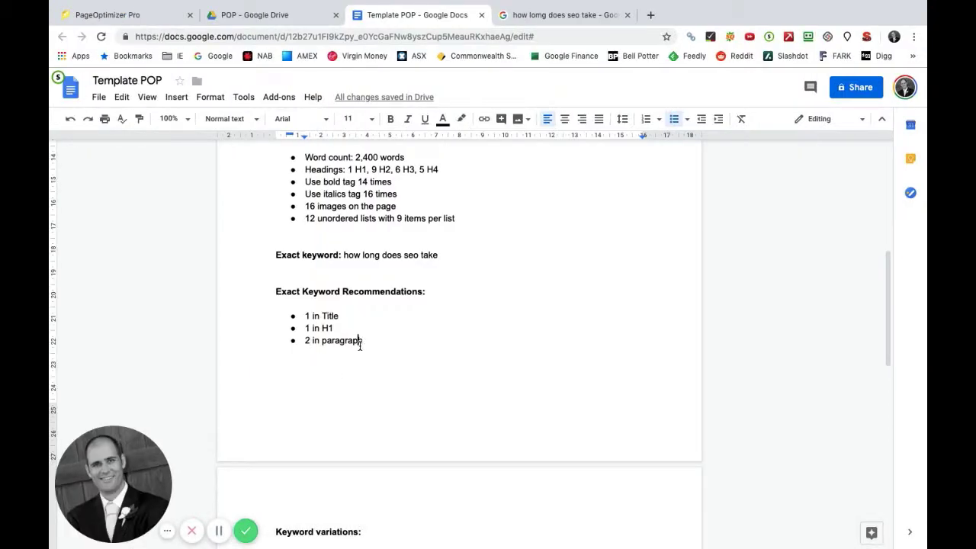
key(Return)
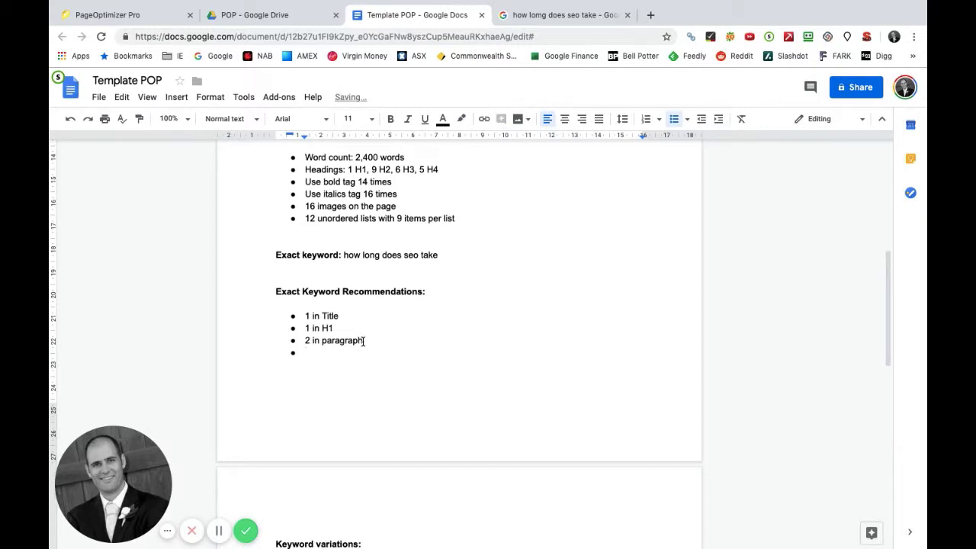
text(1 in anchor tect)
key(Return)
key(BackSpace)
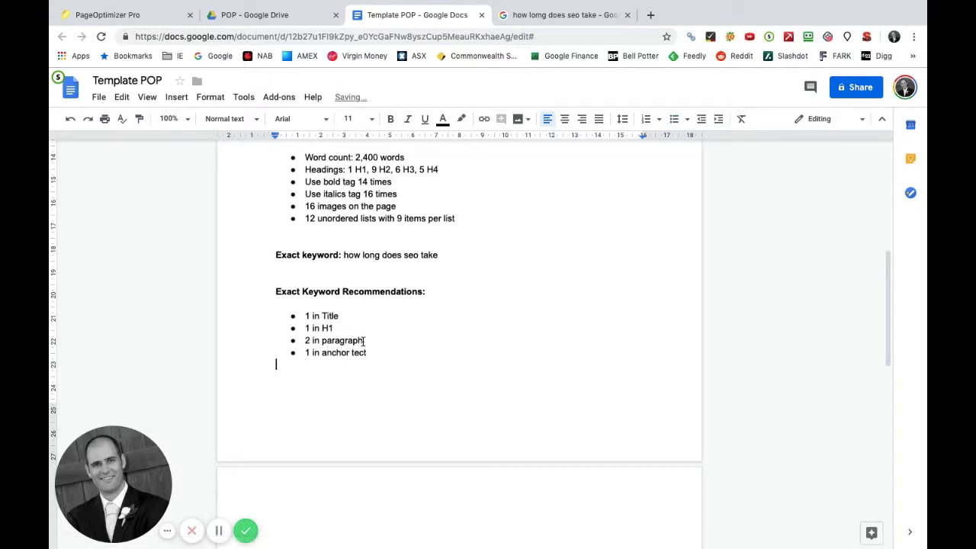
key(BackSpace)
key(BackSpace)
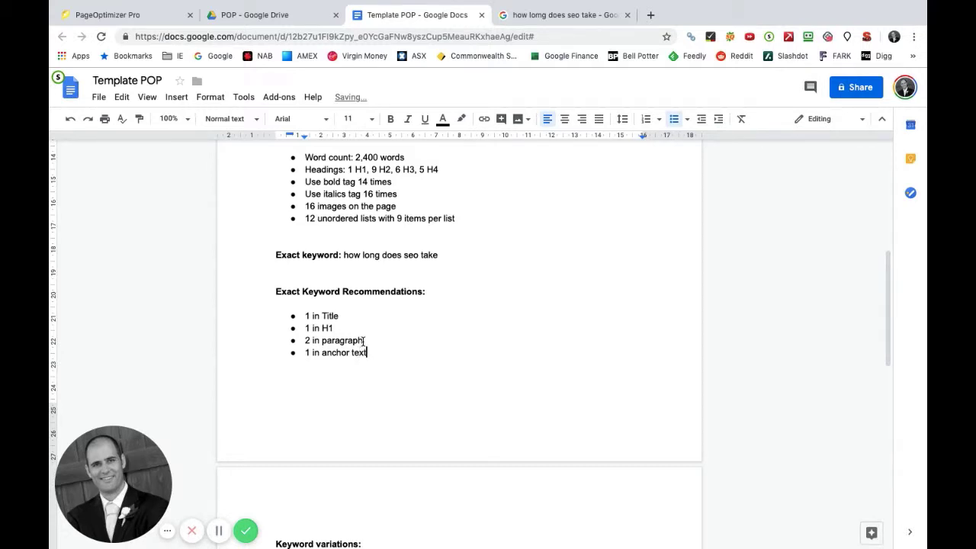
text(t)
key(Return)
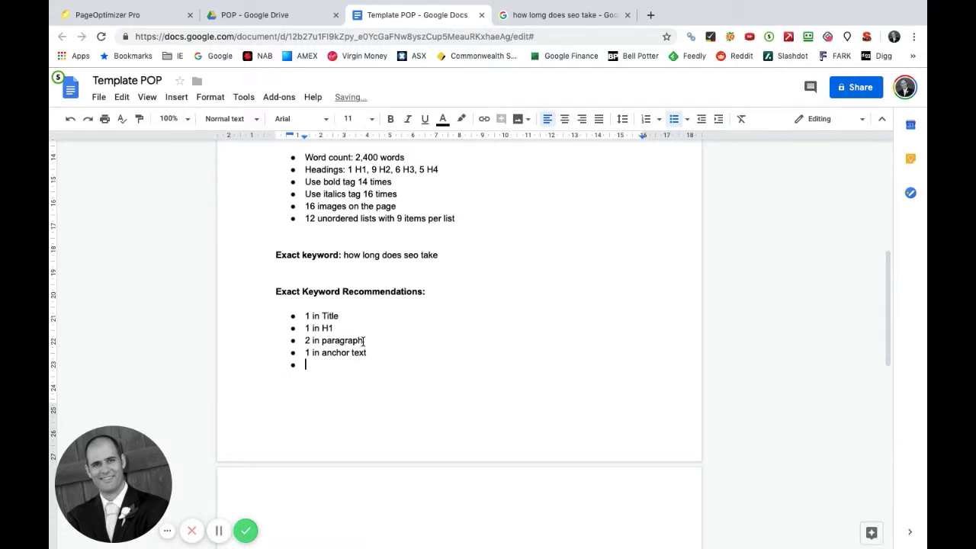
text(1 in image alt)
In the Excel report, examine the keyword variation recommendations for the meta title, H1s, H2s and paragraph text
scroll(370, 306, down, 10)
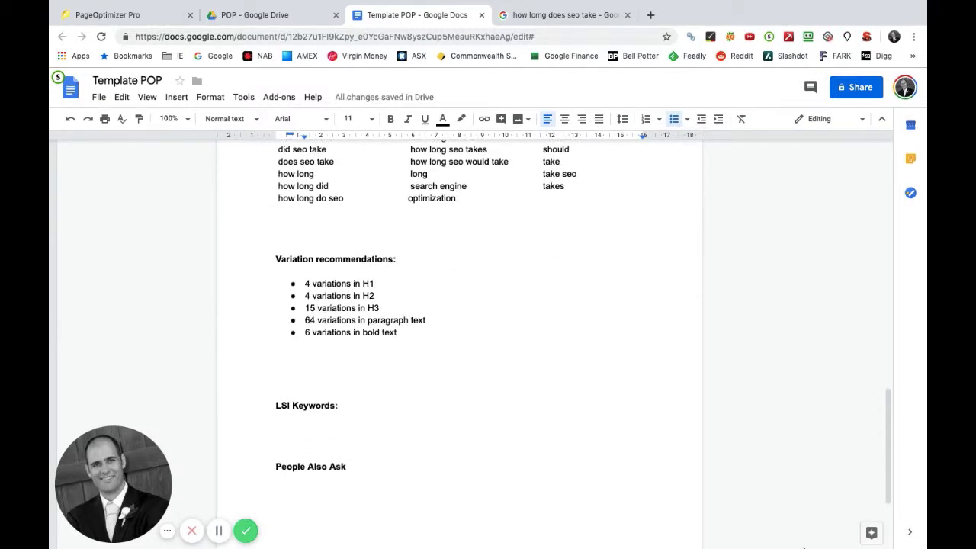
mouse_move(782, 534)
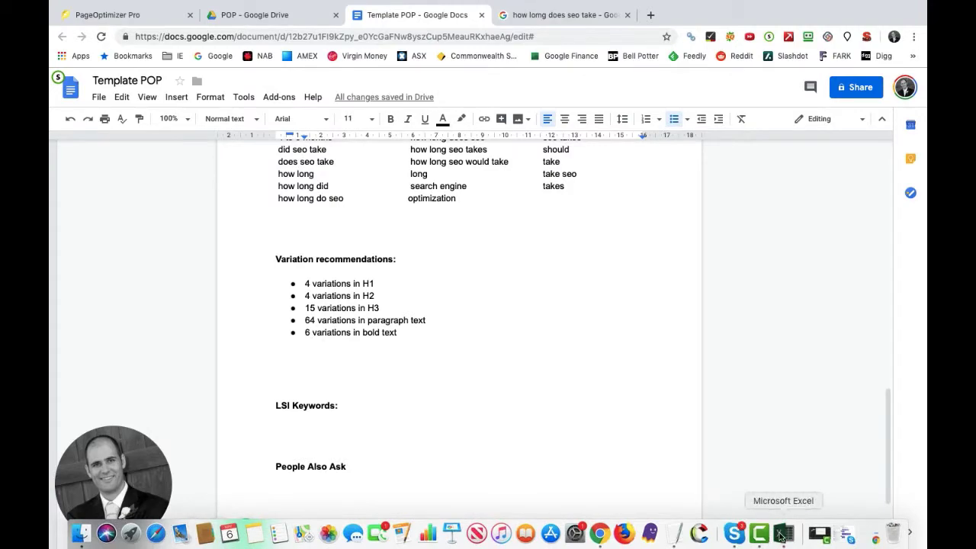
click(782, 533)
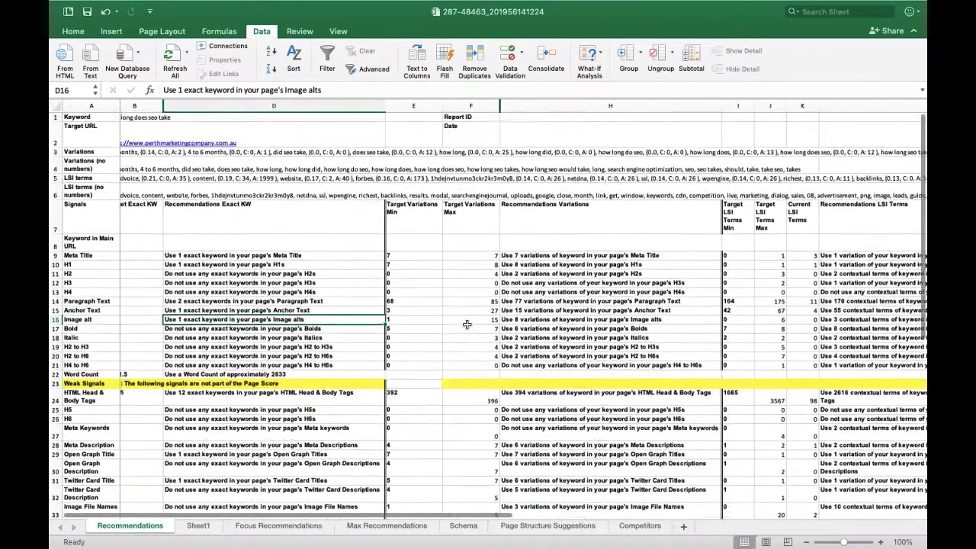
scroll(467, 324, right, 2)
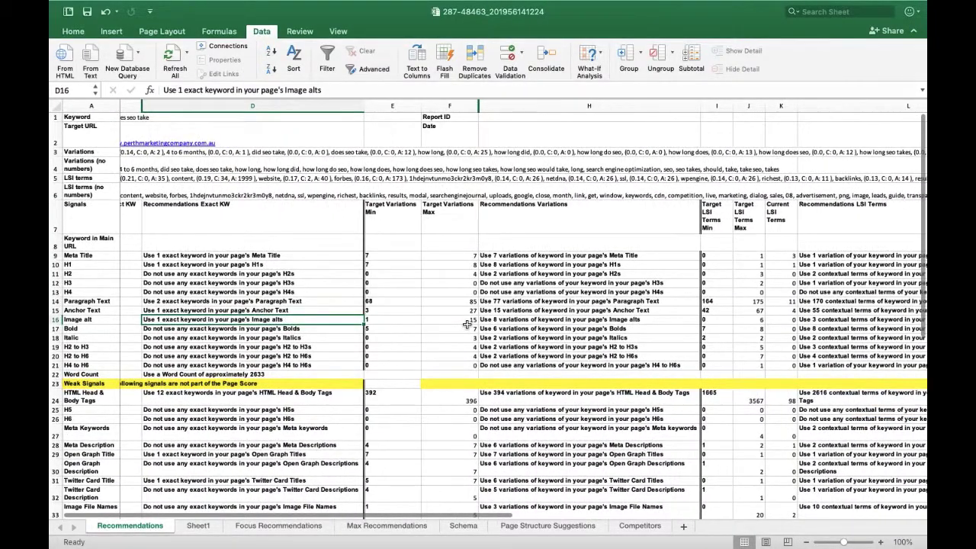
click(512, 257)
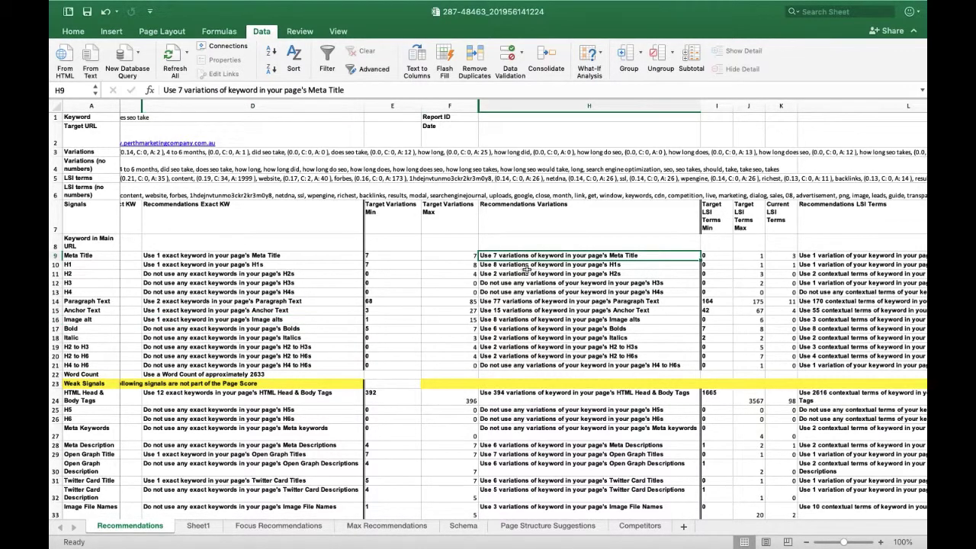
click(524, 264)
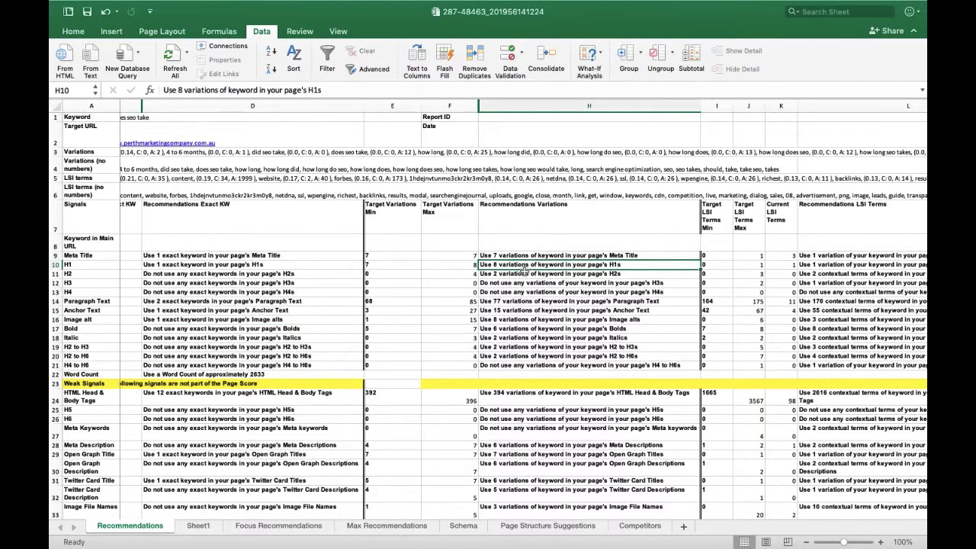
click(524, 274)
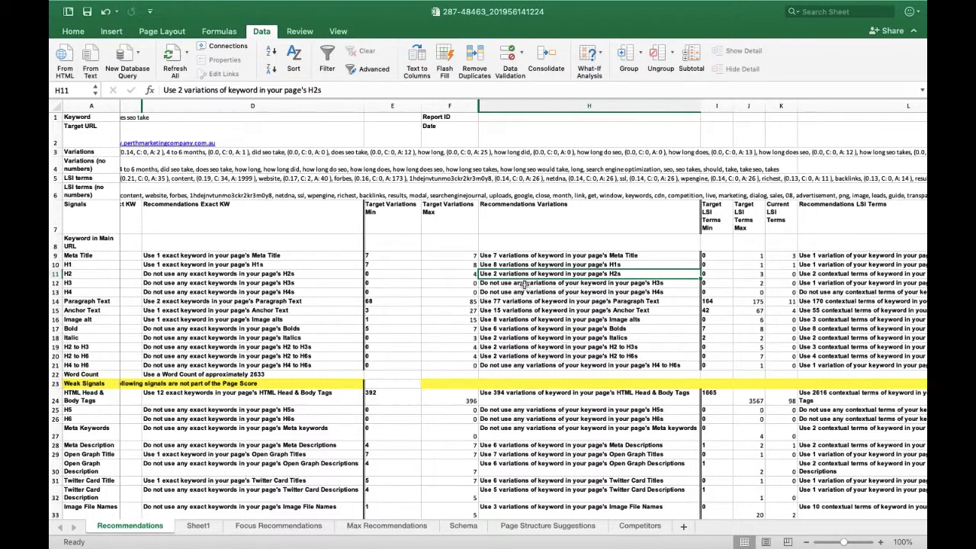
click(524, 303)
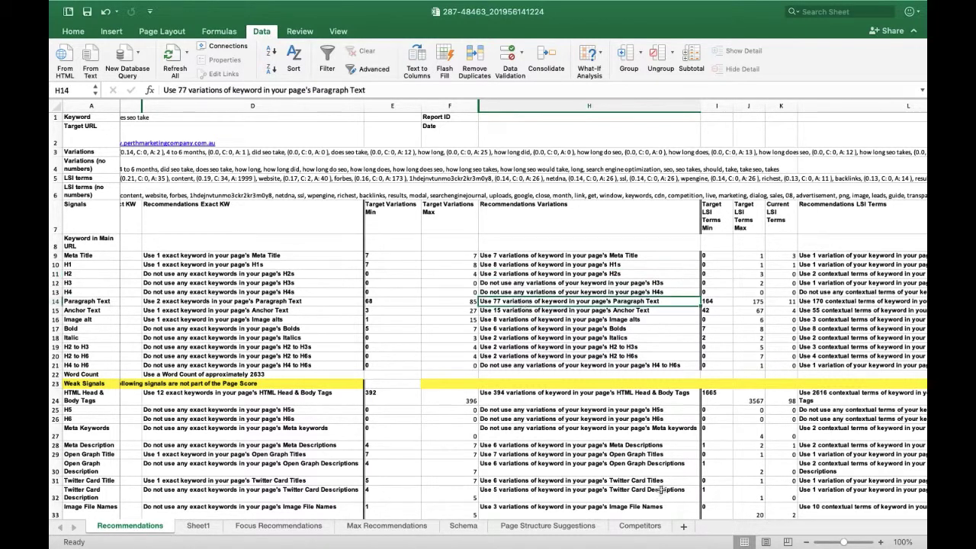
In the Chrome document's Variation recommendations, set the counts to 8 variations in H1 and 2 variations in H2
mouse_move(646, 534)
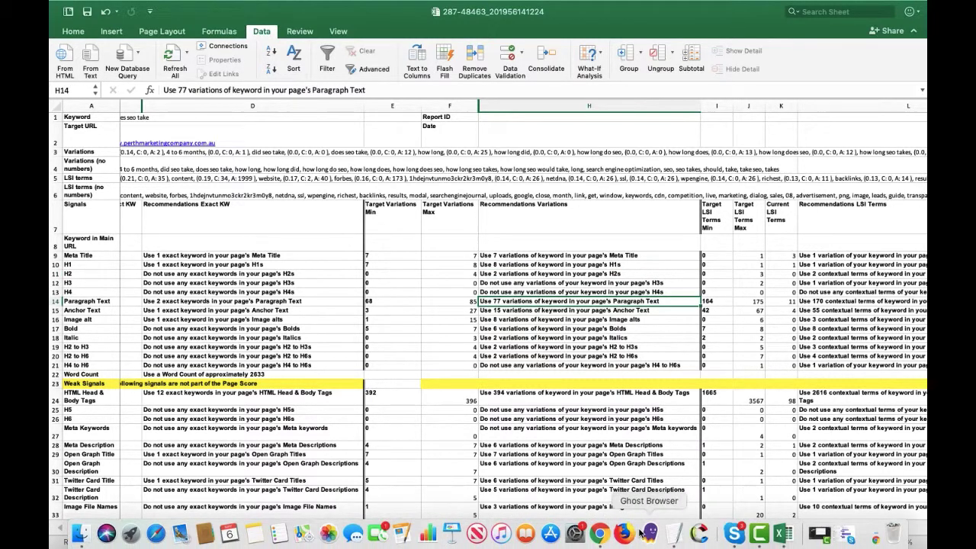
click(600, 534)
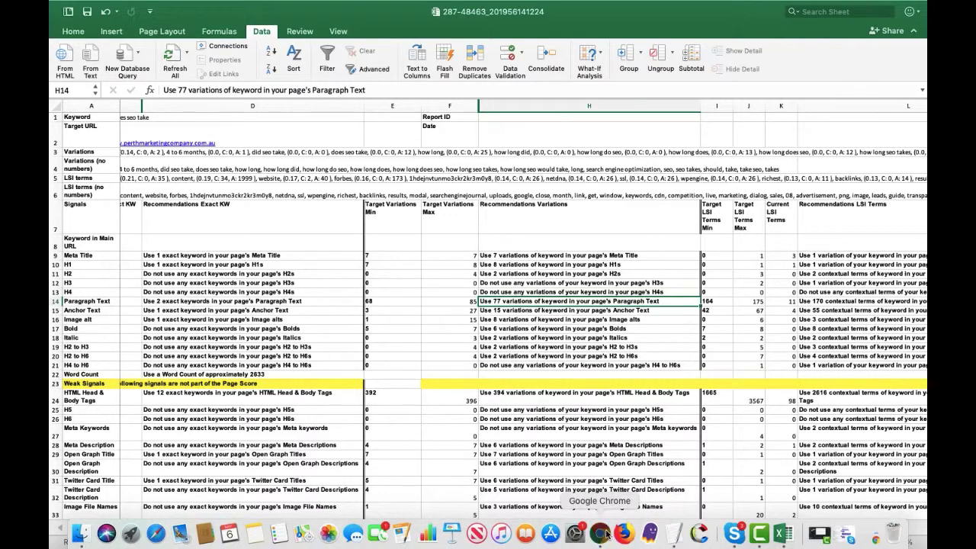
scroll(341, 348, down, 2)
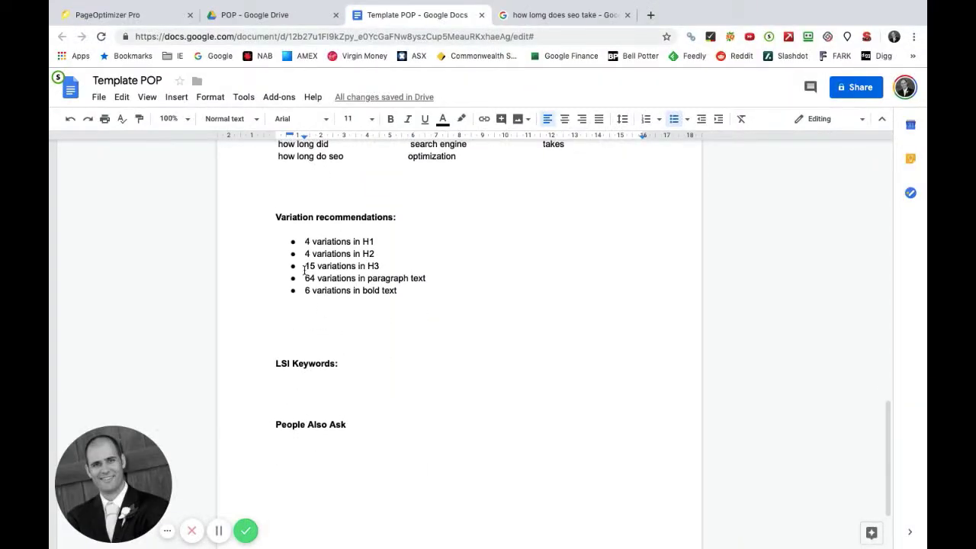
click(308, 244)
key(BackSpace)
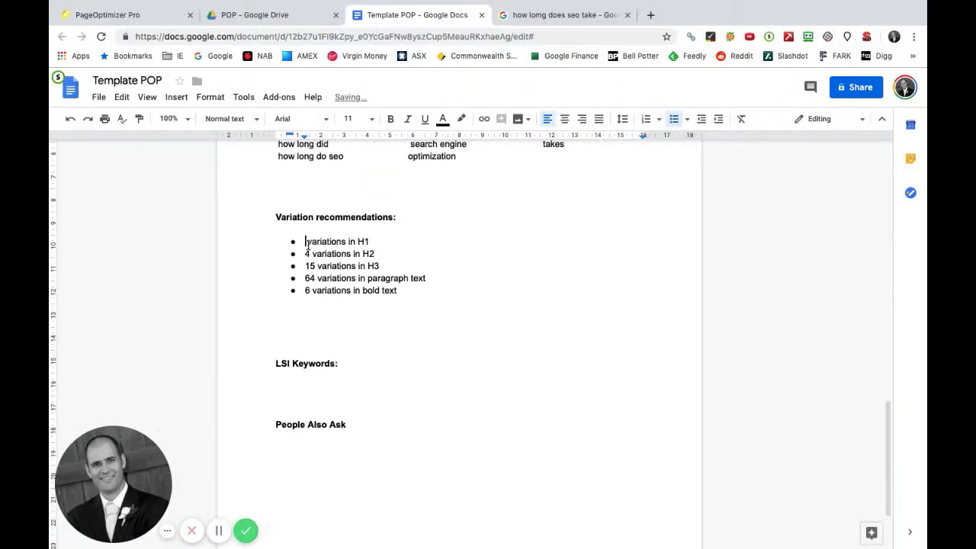
text(8)
click(309, 253)
key(BackSpace)
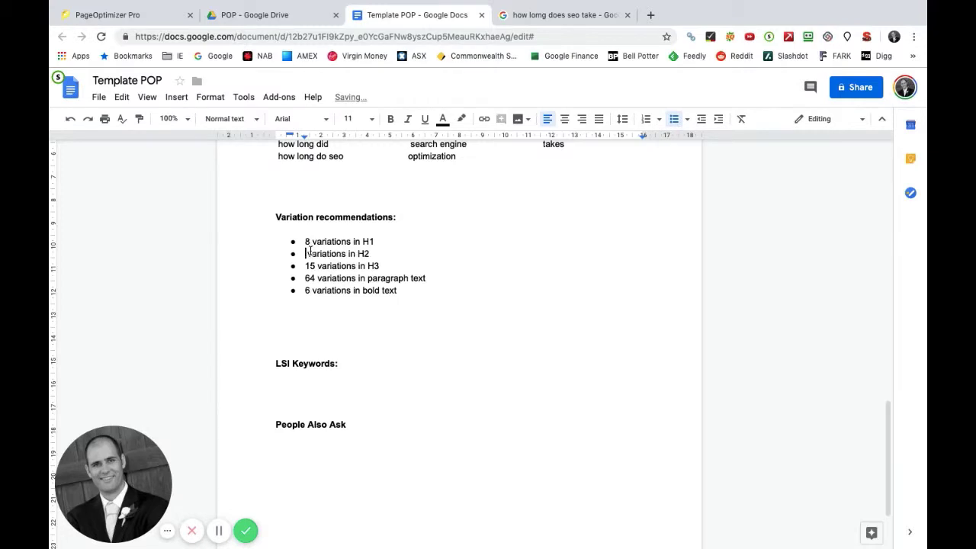
text(2)
Delete the "15 variations in H3" bullet from the Variation recommendations
drag(381, 266, 259, 263)
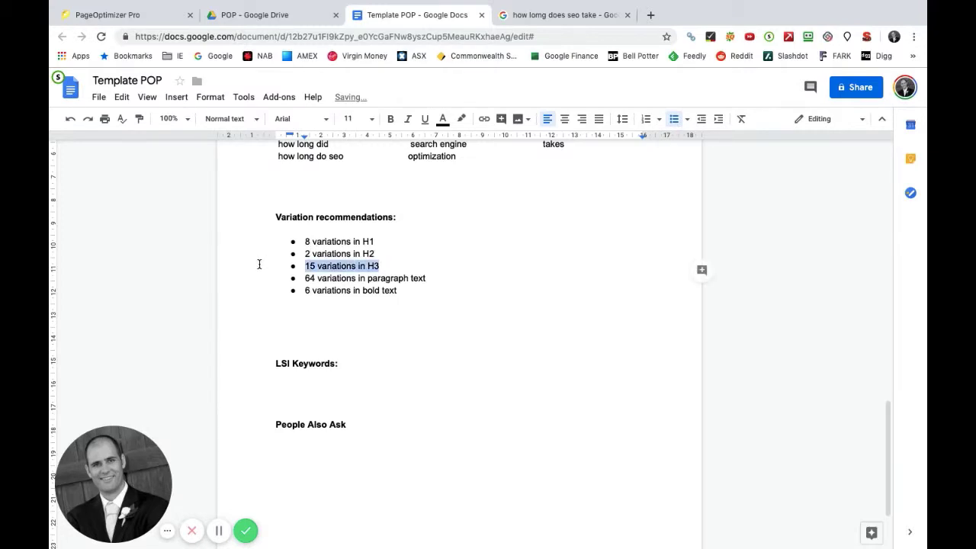
key(BackSpace)
key(BackSpace)
key(BackSpace)
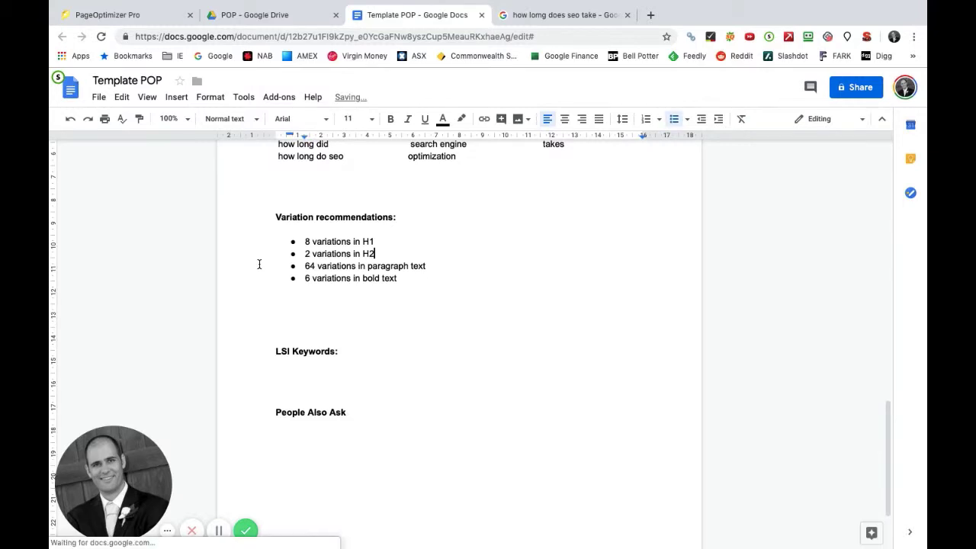
Set the paragraph text count in the Variation recommendations to 77 variations
click(310, 265)
key(Delete)
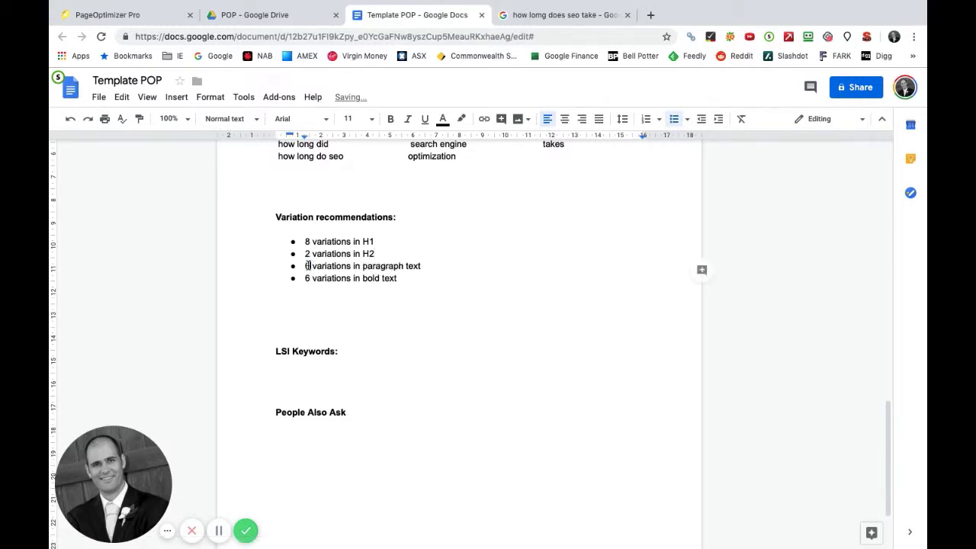
key(BackSpace)
key(Delete)
text(17)
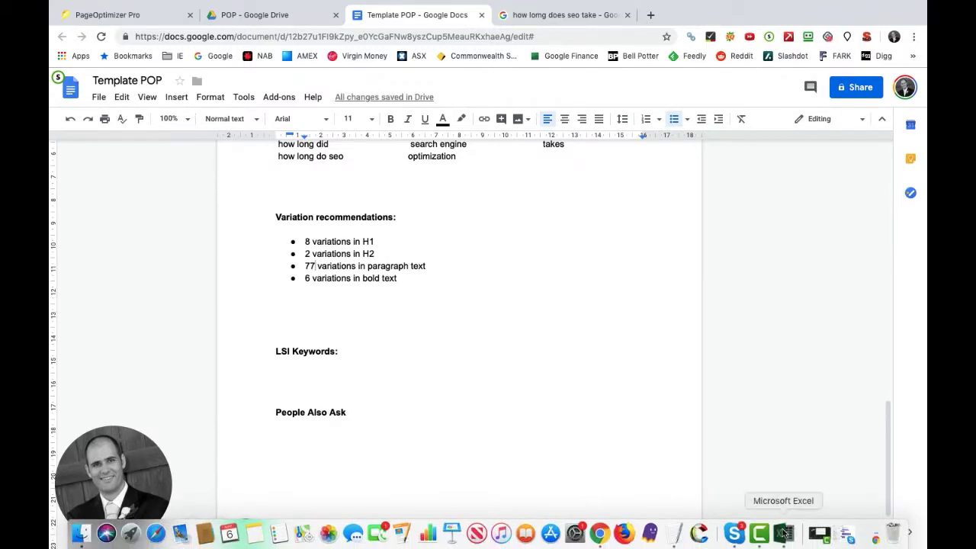
Check the anchor text recommendation in the Excel report and add "15 variations in anchor" below the paragraph text bullet in the Chrome document
click(779, 543)
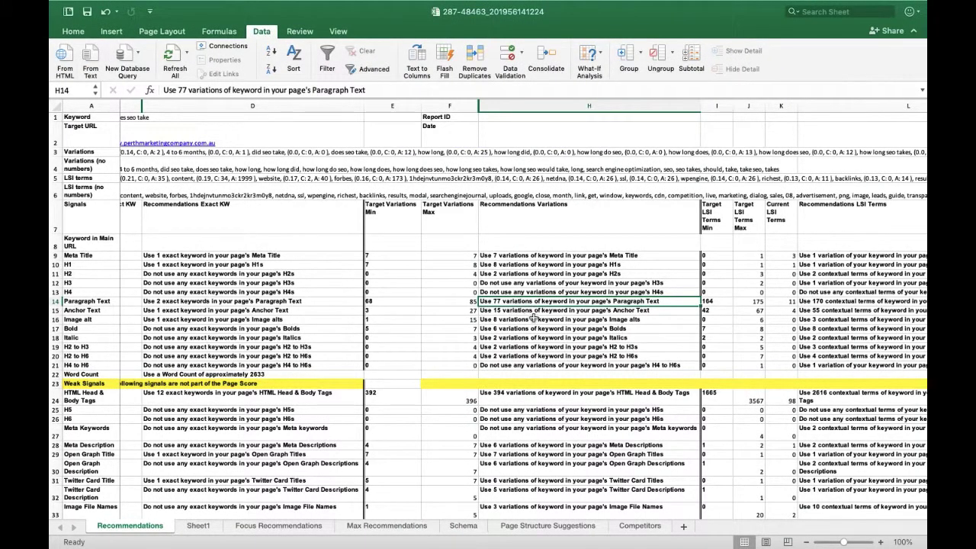
scroll(534, 316, down, 2)
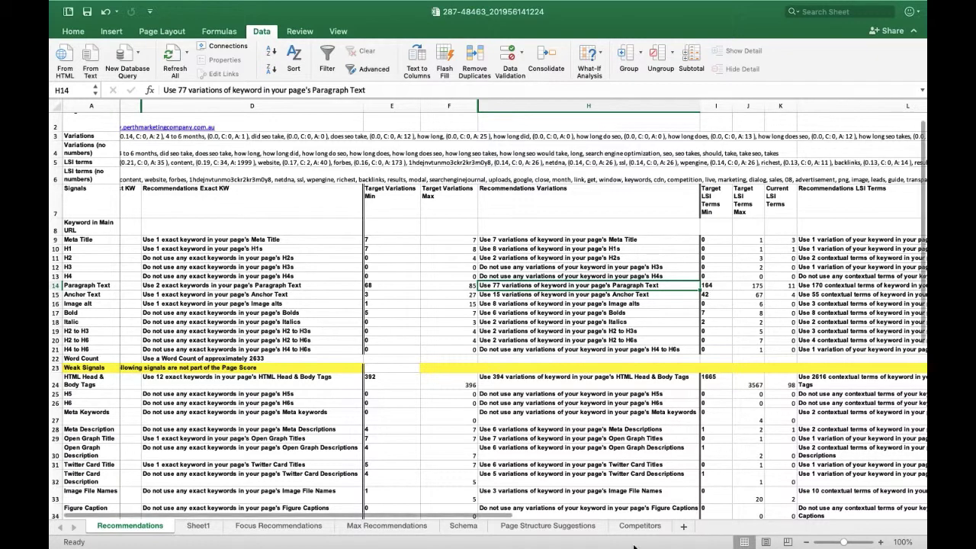
mouse_move(680, 543)
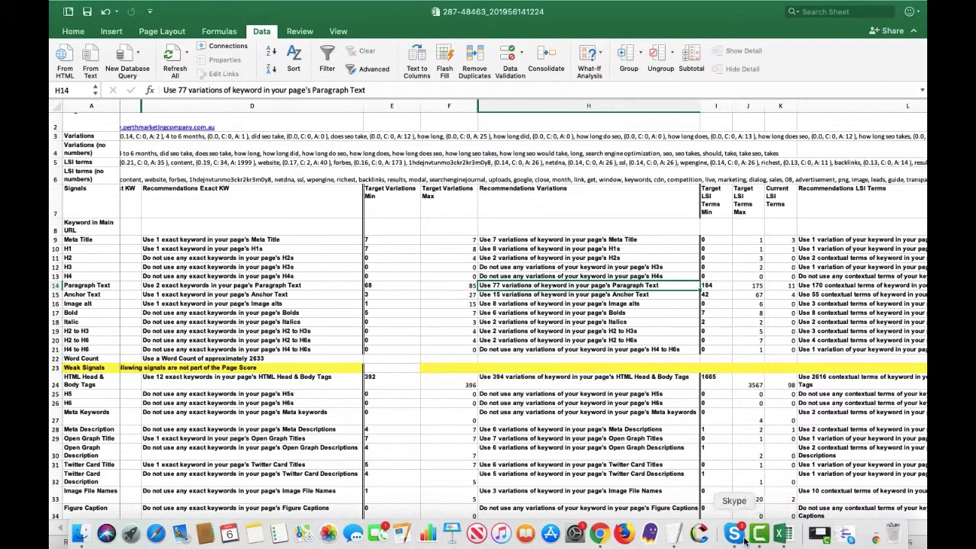
click(599, 533)
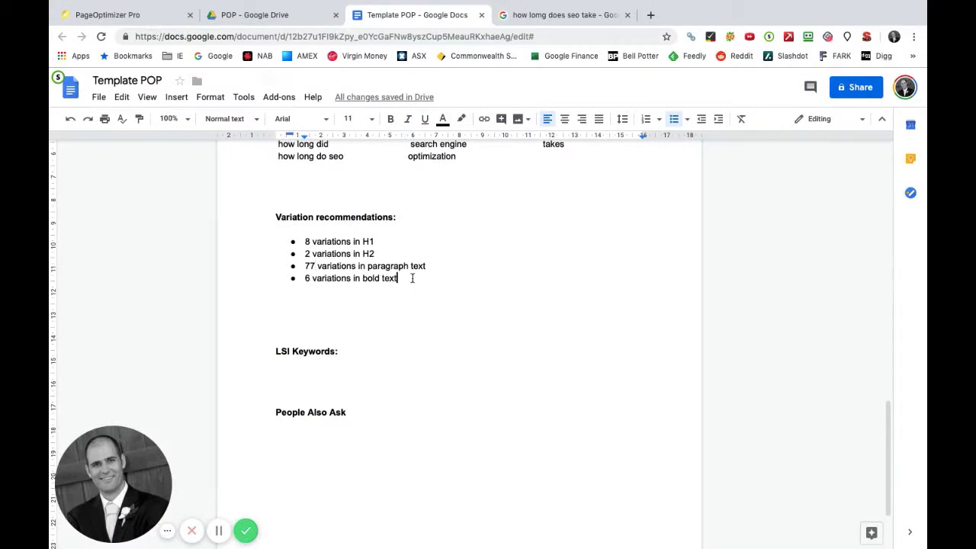
key(Return)
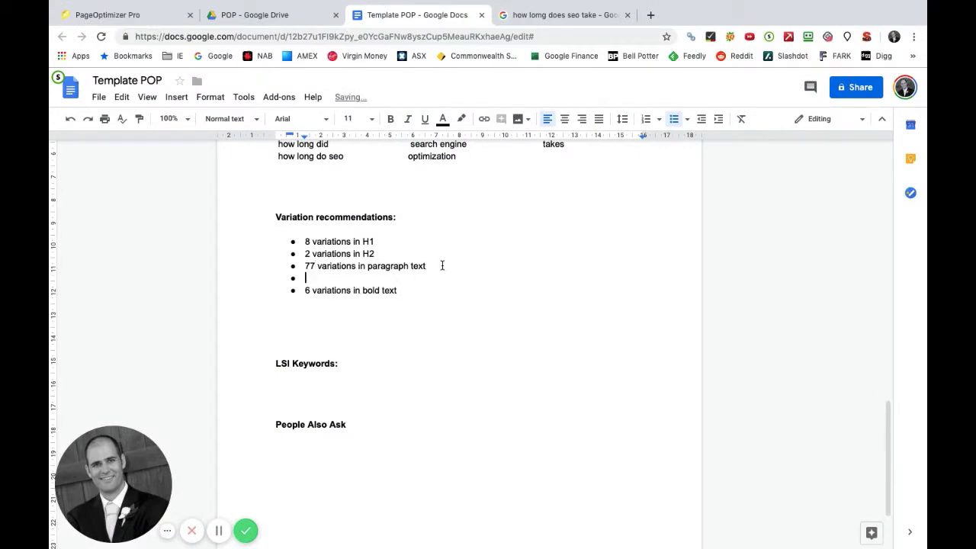
text(15 variations in anchor)
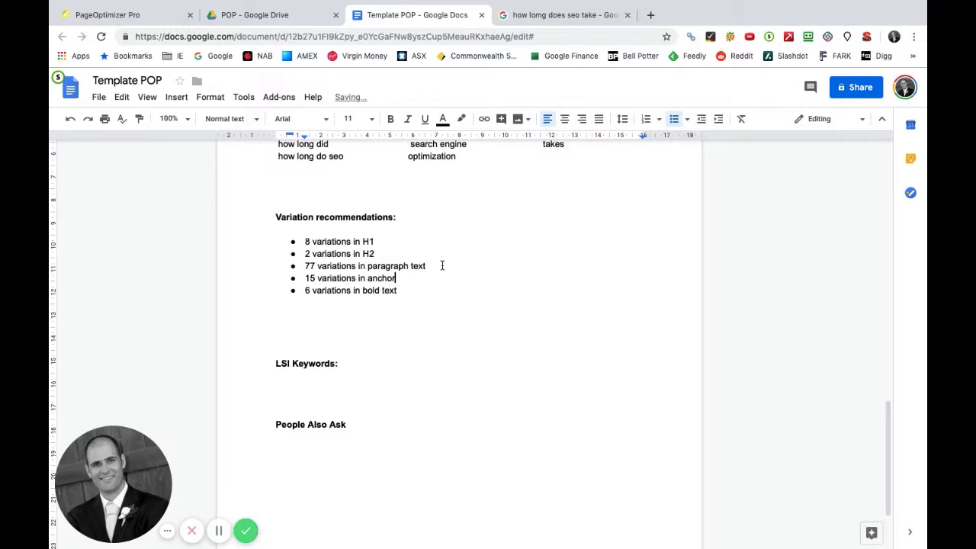
Check the image alt and bold recommendations in Excel and add "8 in image alts" below the anchor bullet in the Chrome document
key(Return)
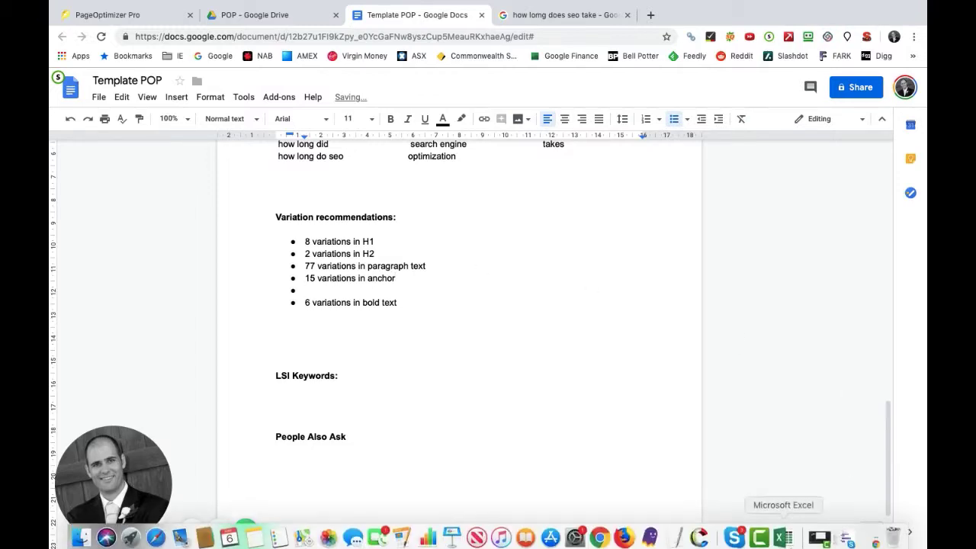
click(779, 535)
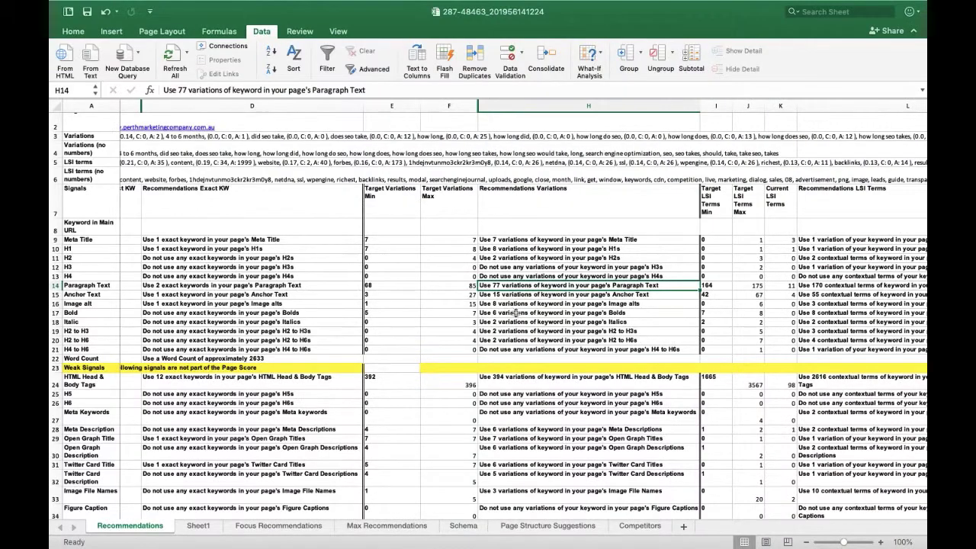
click(534, 295)
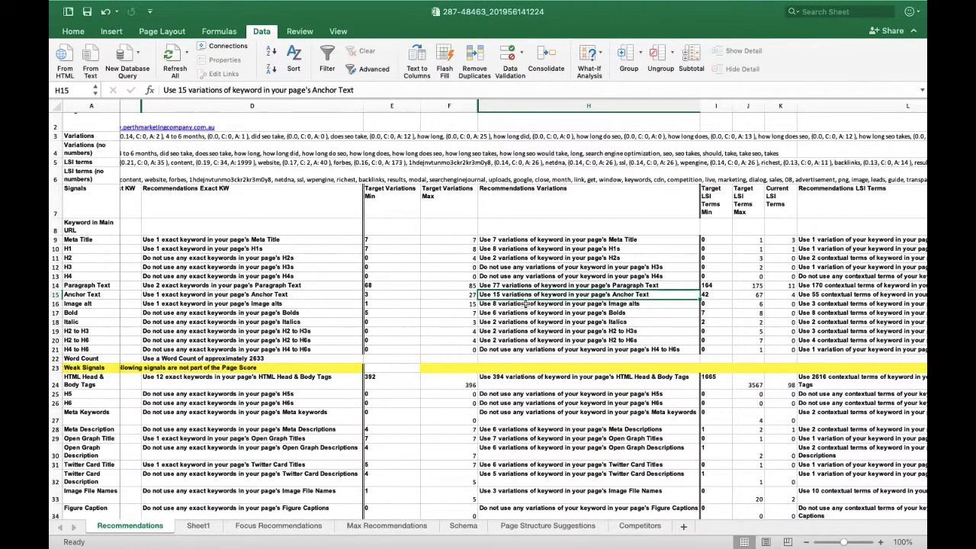
click(530, 304)
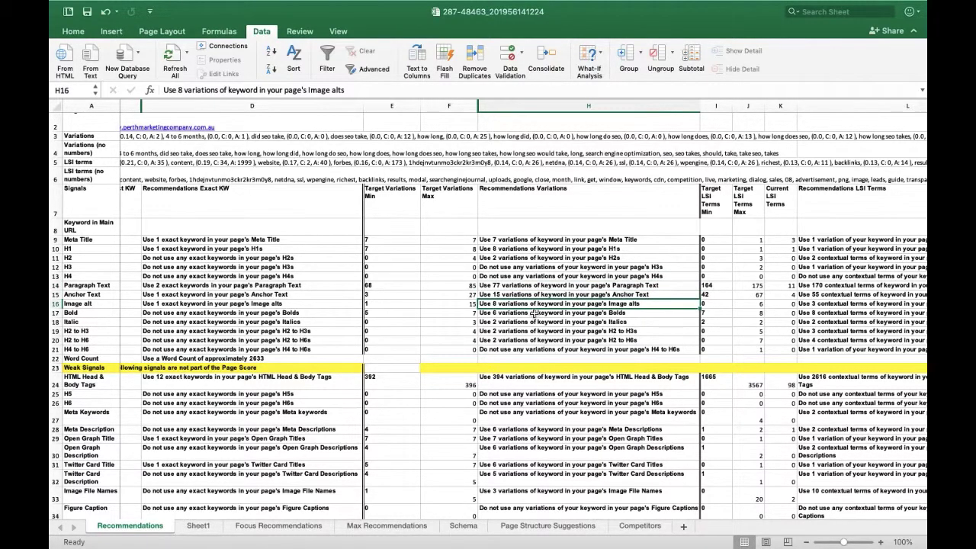
click(535, 313)
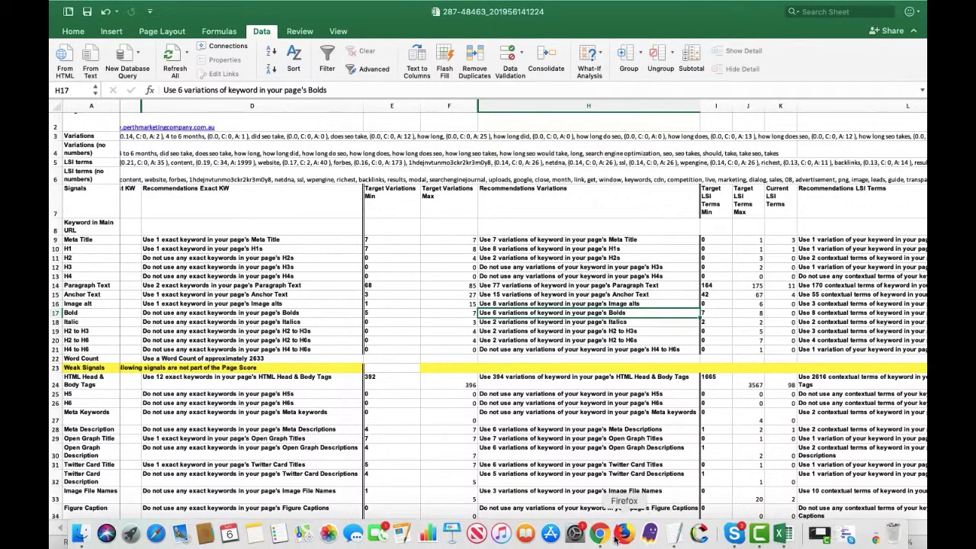
click(600, 533)
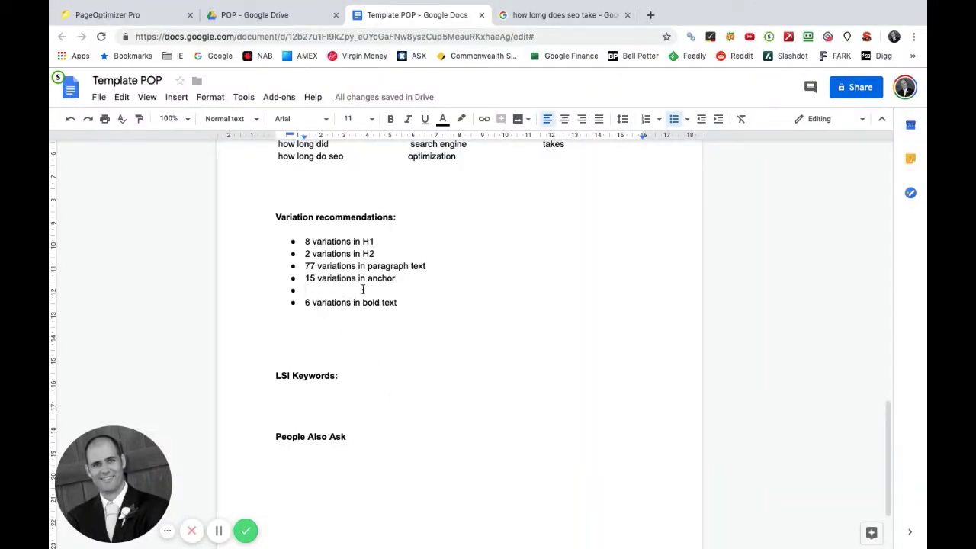
text(8 in image alts)
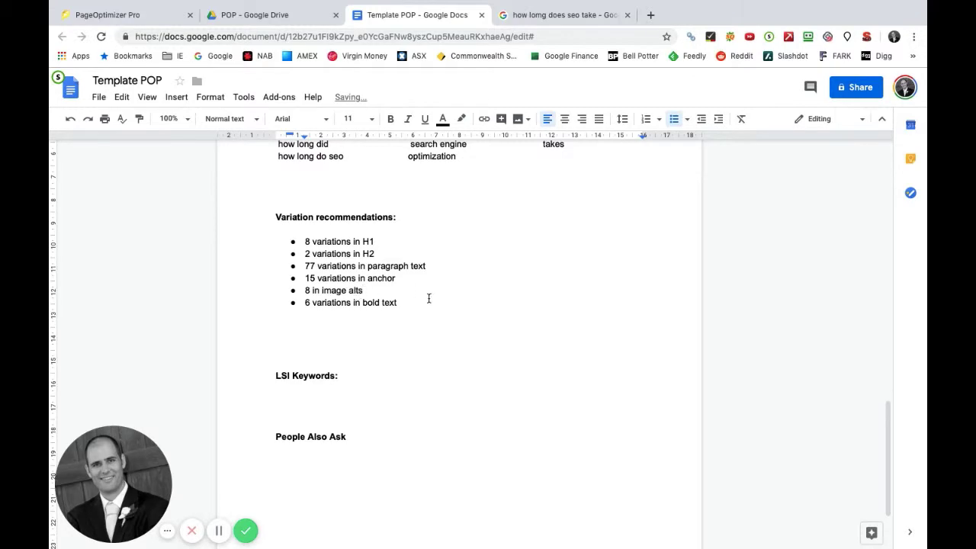
Check the italics recommendation in the Excel report and add "3 in italics" as the last variation bullet in the Chrome document
key(Return)
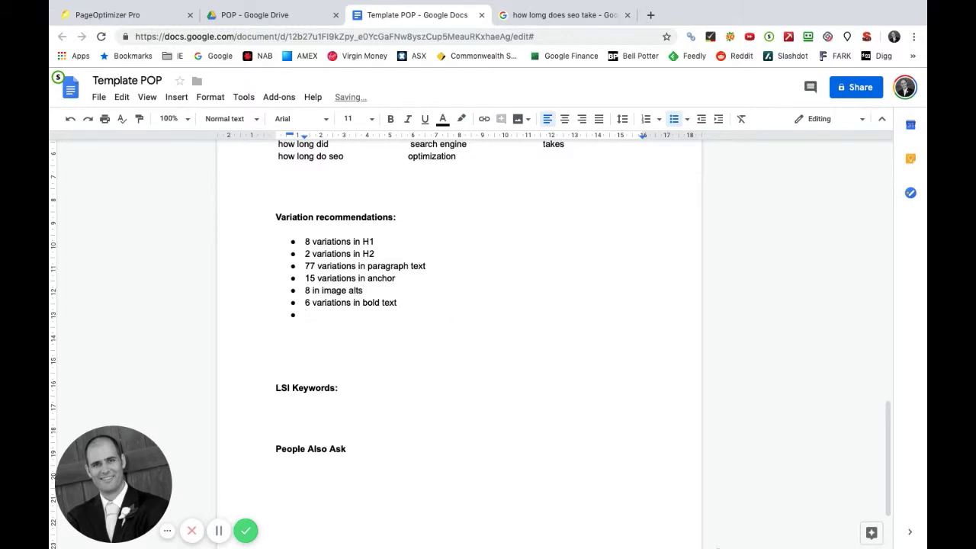
click(777, 537)
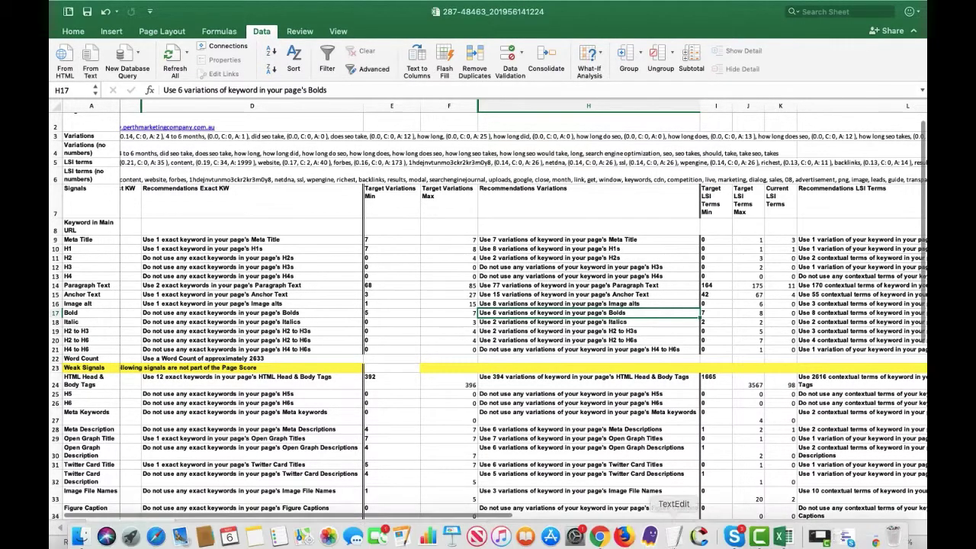
click(598, 536)
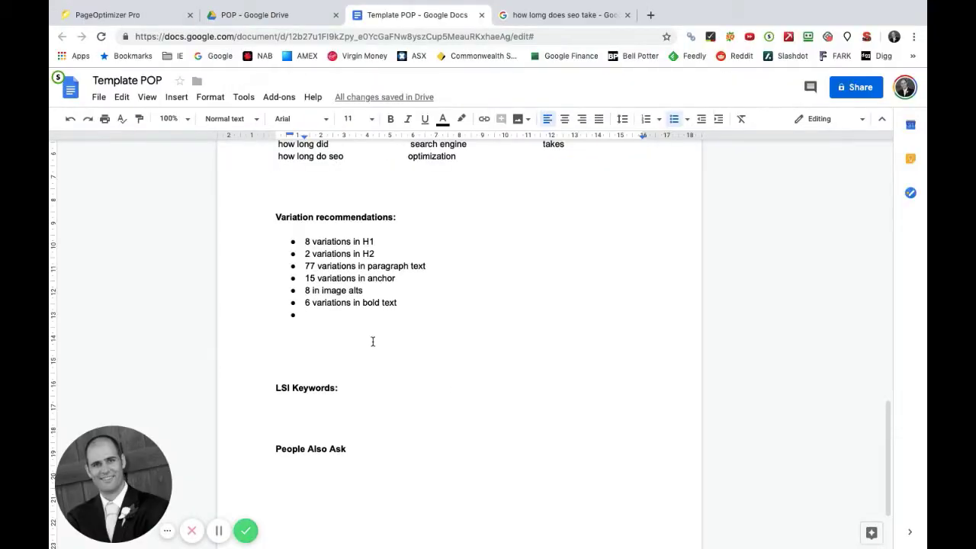
text(3 in italics)
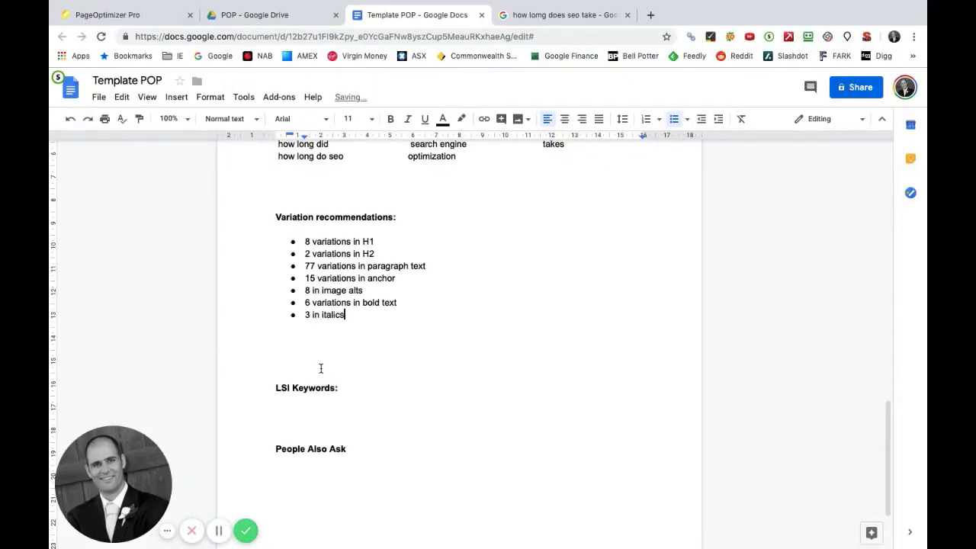
Remove the surplus blank lines between the Variation recommendations list and the LSI Keywords heading
click(273, 363)
key(BackSpace)
key(BackSpace)
key(BackSpace)
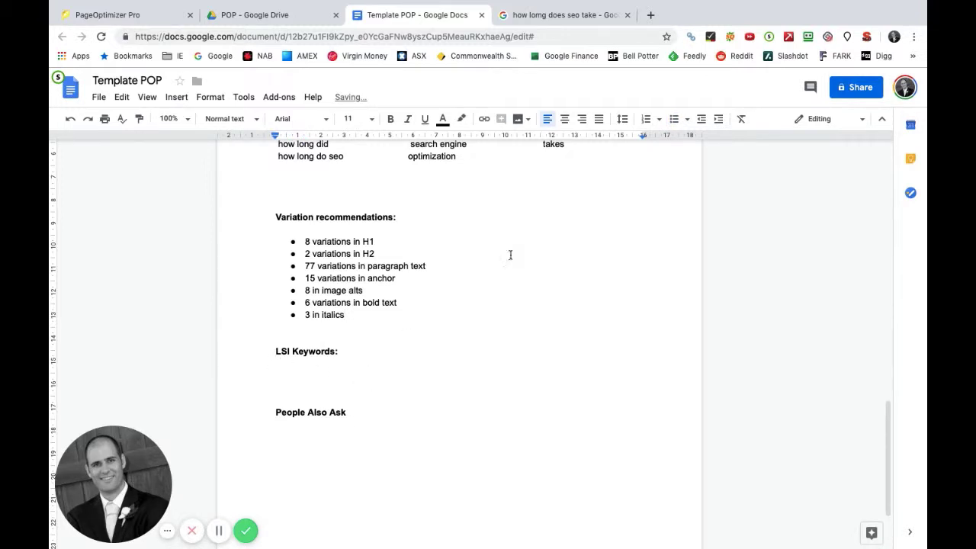
Try copying the Excel report's LSI terms (no numbers) into a new TextEdit document, and clear the pasted text
mouse_move(732, 539)
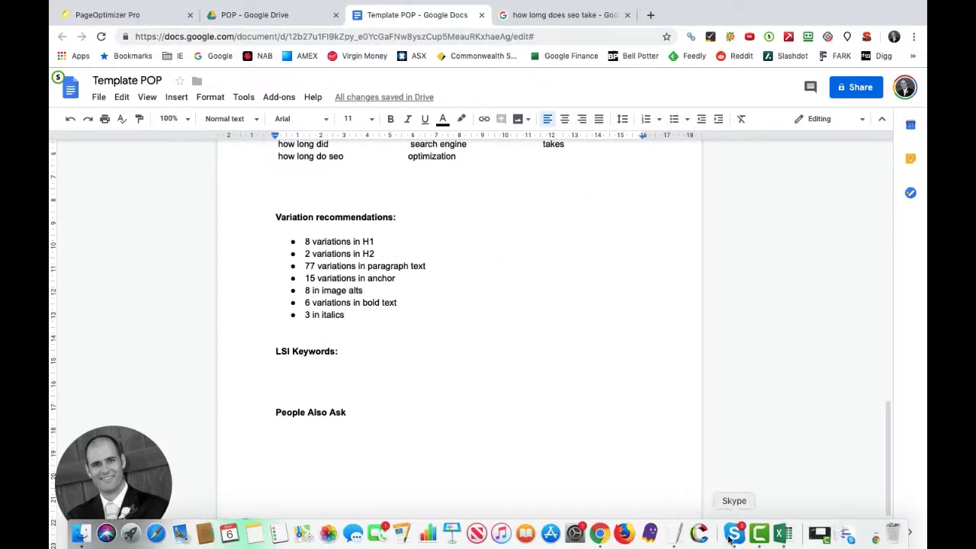
click(785, 536)
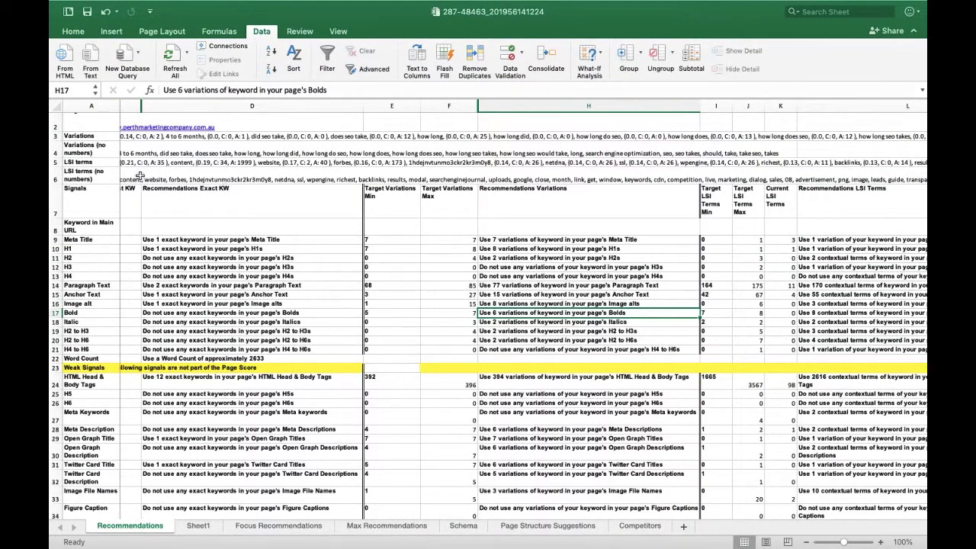
click(140, 176)
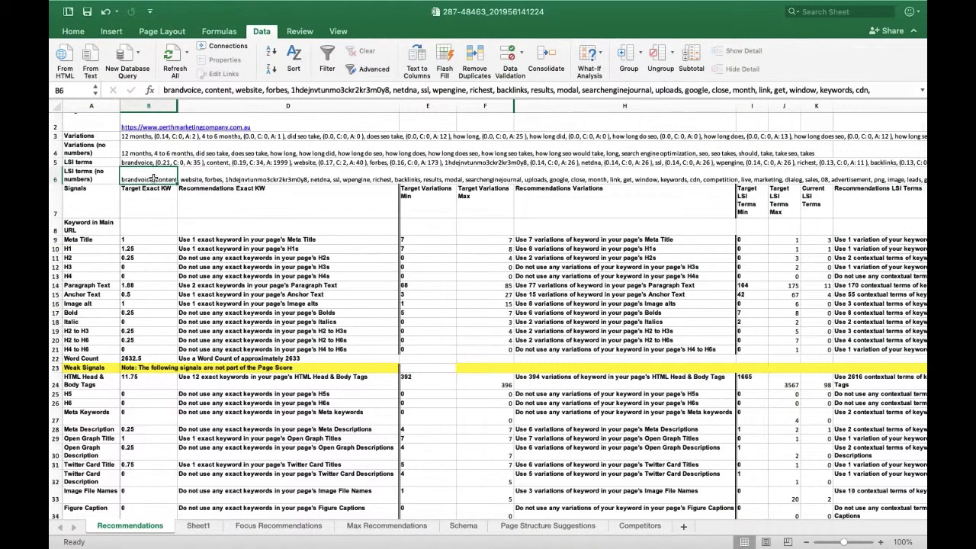
key(super+c)
mouse_move(610, 541)
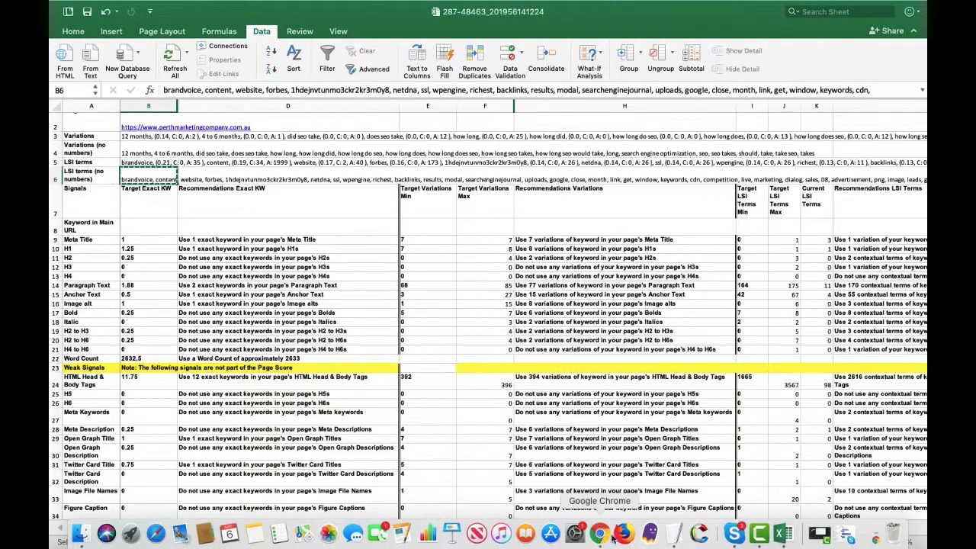
click(672, 536)
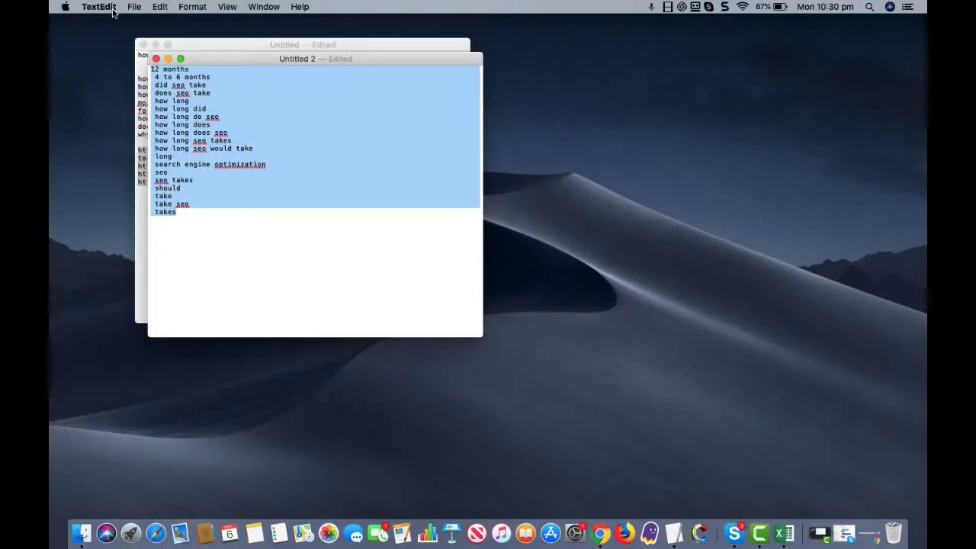
click(113, 7)
click(285, 145)
key(super+n)
key(super+v)
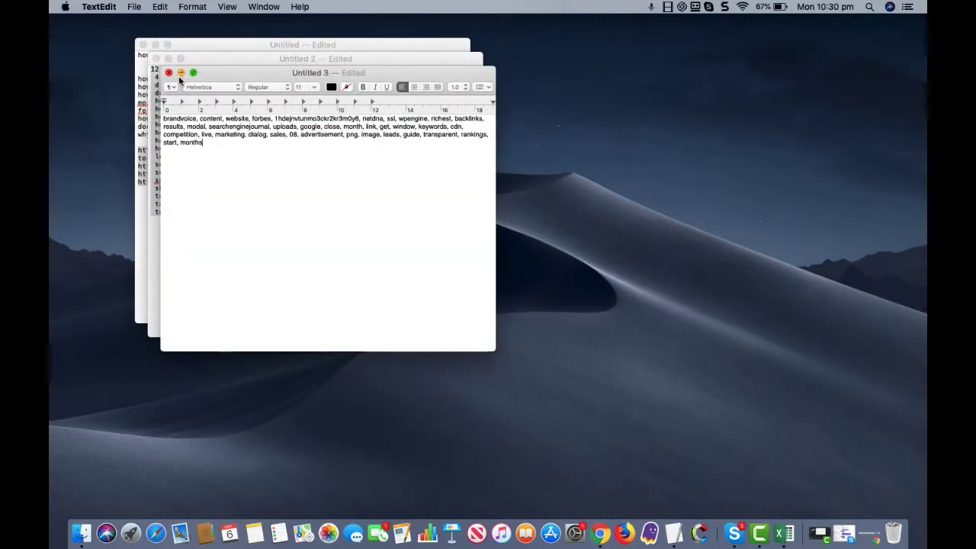
drag(207, 145, 156, 116)
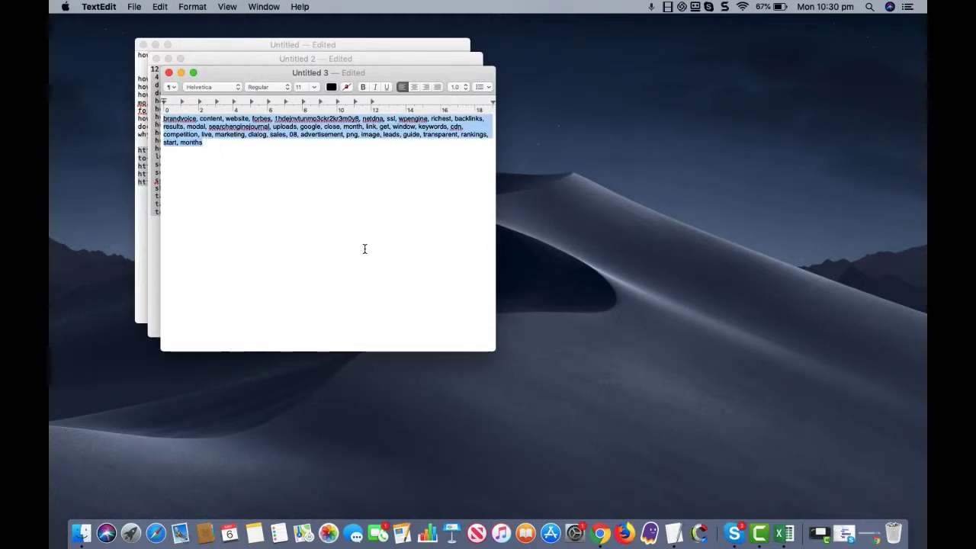
key(BackSpace)
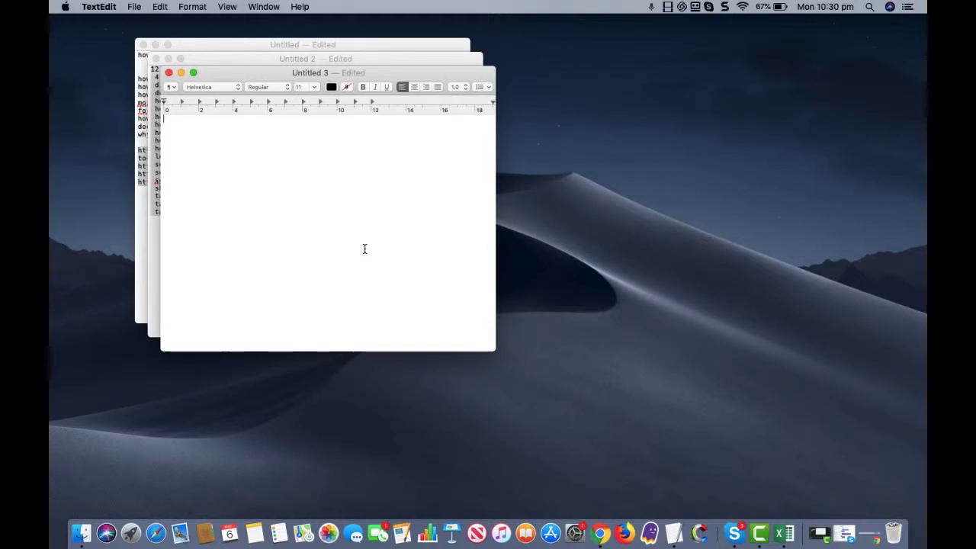
In Excel, copy the LSI terms (no numbers) cell B6 from the Recommendations sheet into cell B17 of Sheet1
click(784, 533)
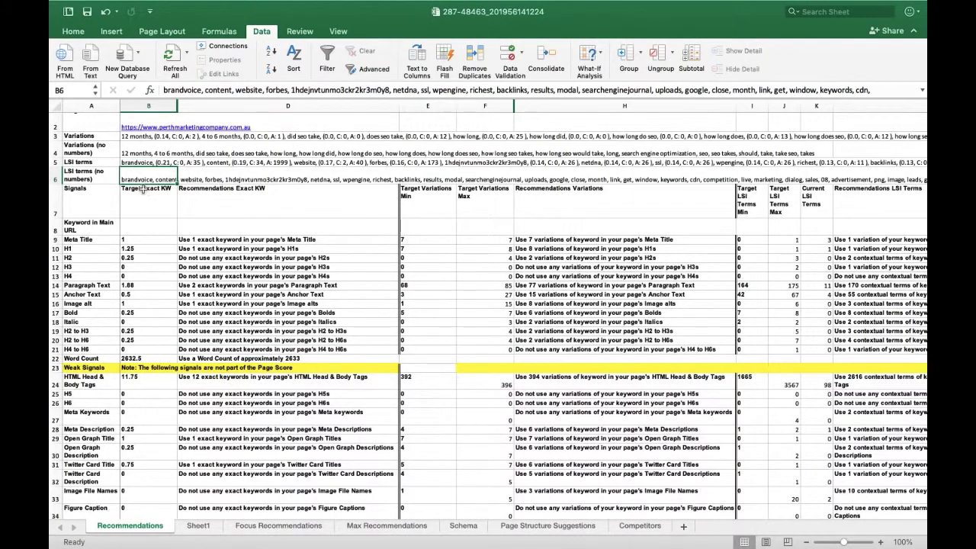
key(super+c)
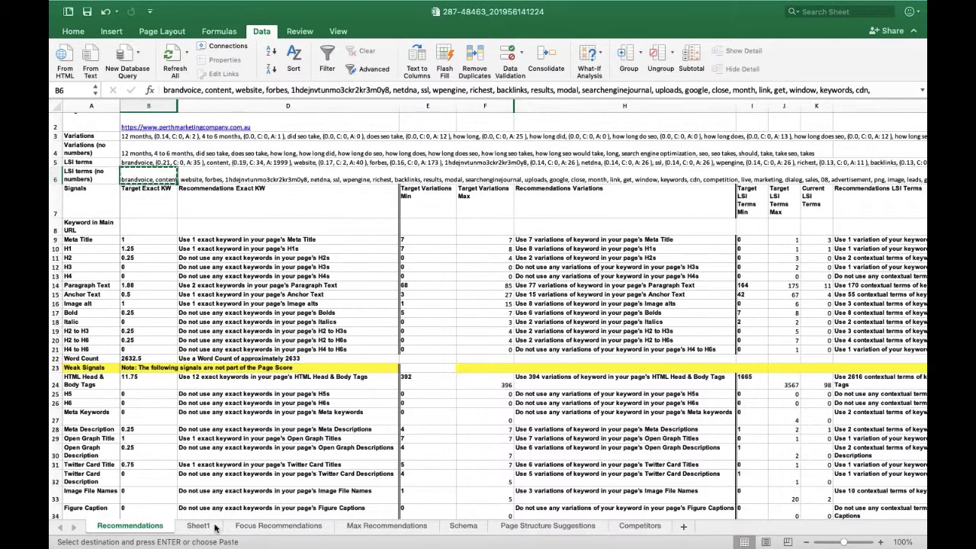
click(202, 526)
click(121, 263)
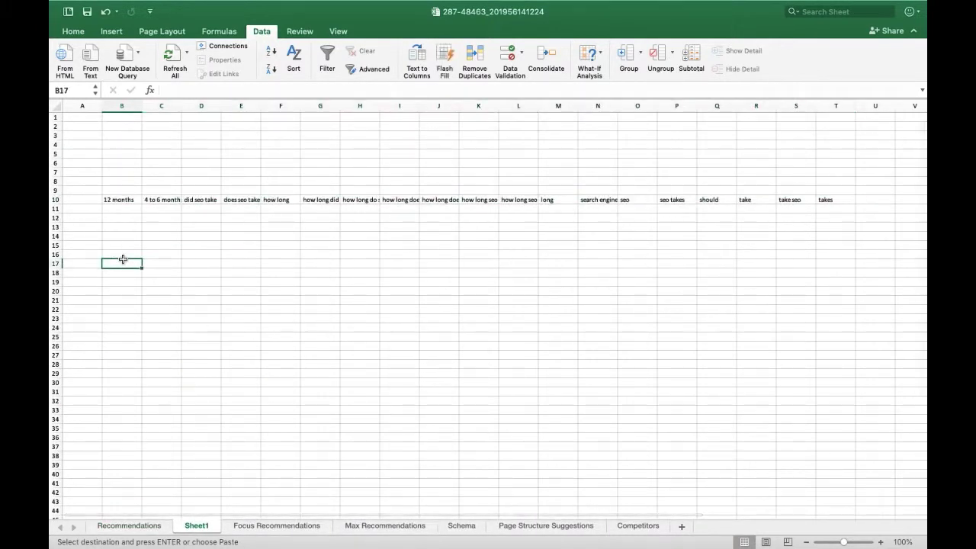
key(super+v)
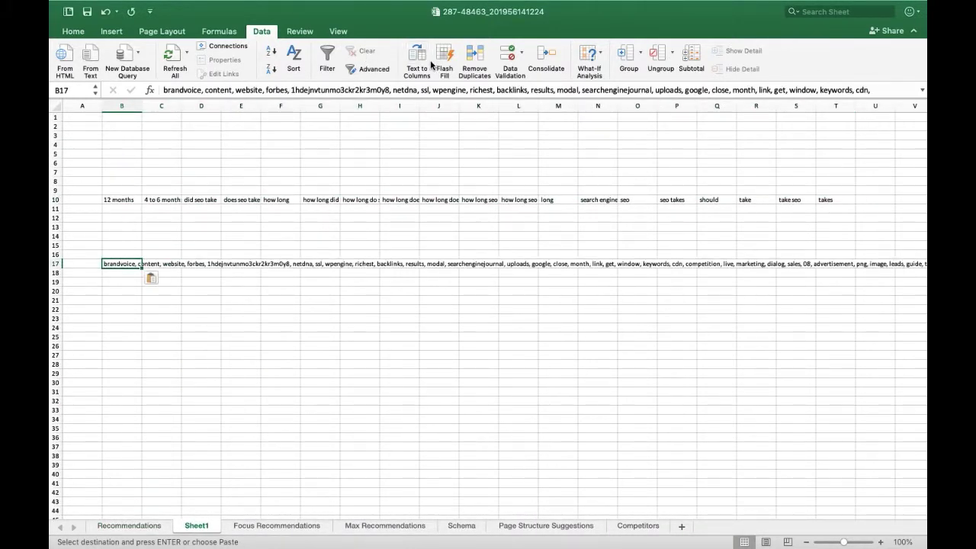
Split the LSI terms in B17 into separate columns using the comma delimiter, and copy the resulting row
click(417, 61)
click(328, 140)
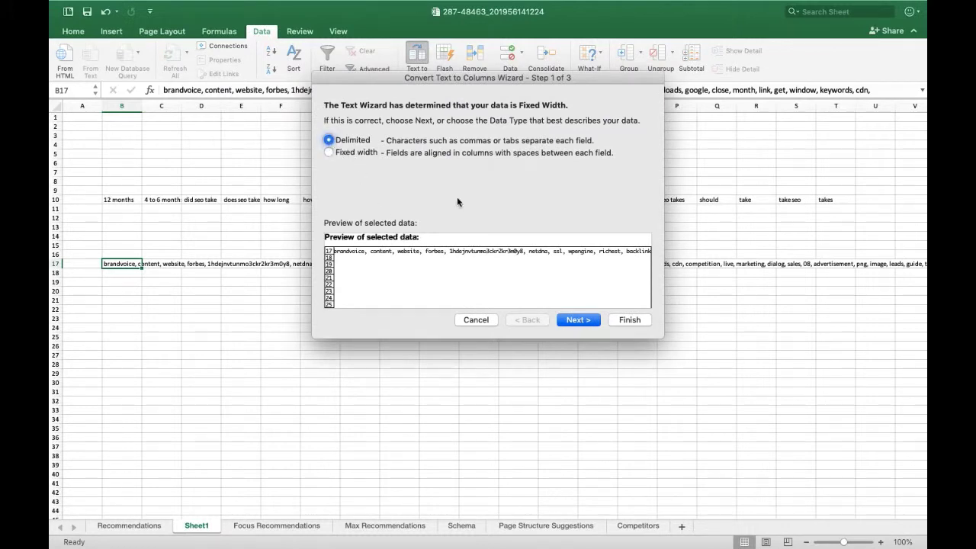
click(578, 320)
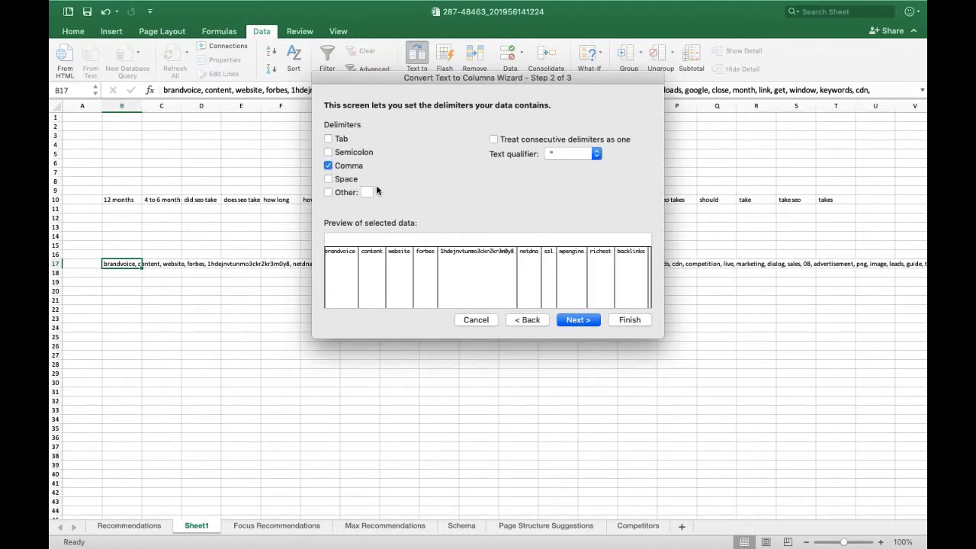
click(628, 320)
drag(113, 268, 442, 263)
key(cmd+c)
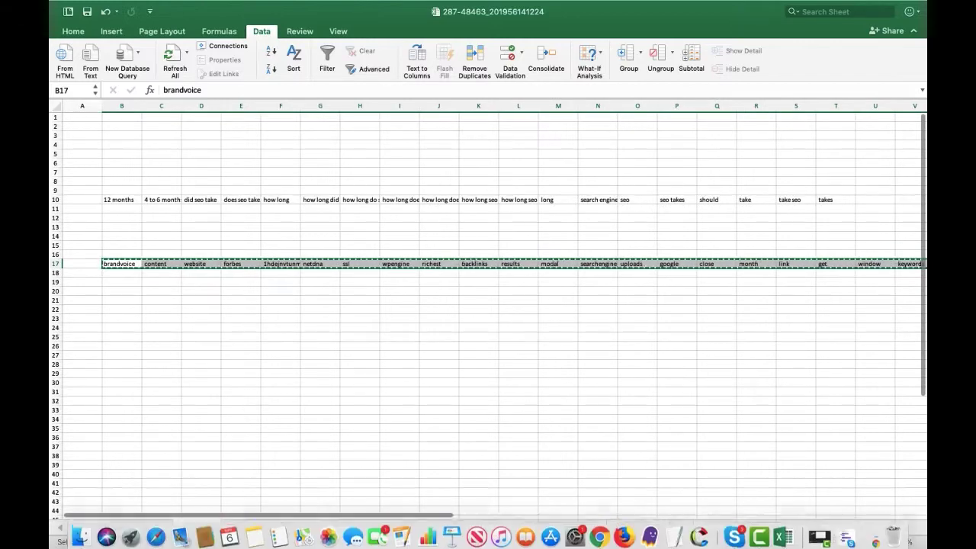
Paste the copied LSI terms row into the empty TextEdit document Untitled 3 and convert the document to plain text
click(673, 533)
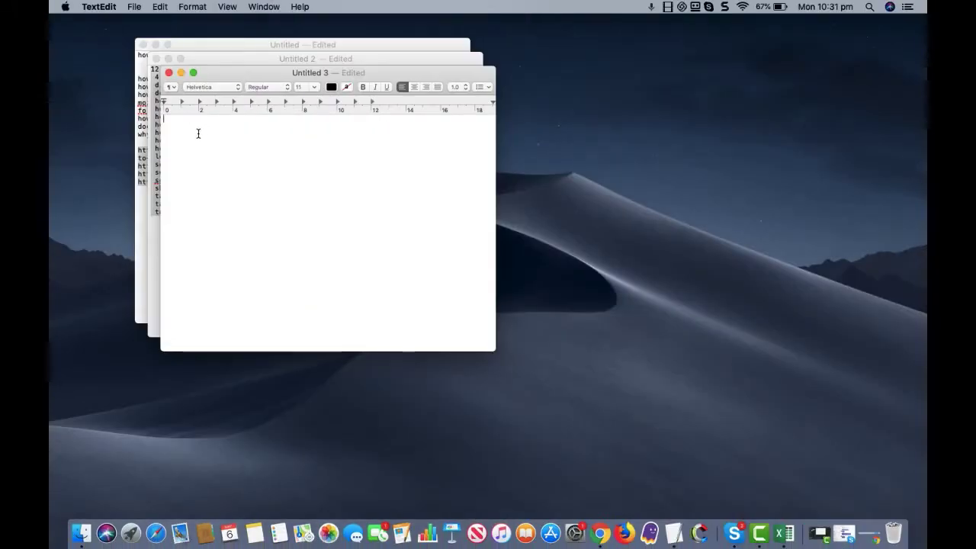
key(cmd+v)
click(193, 7)
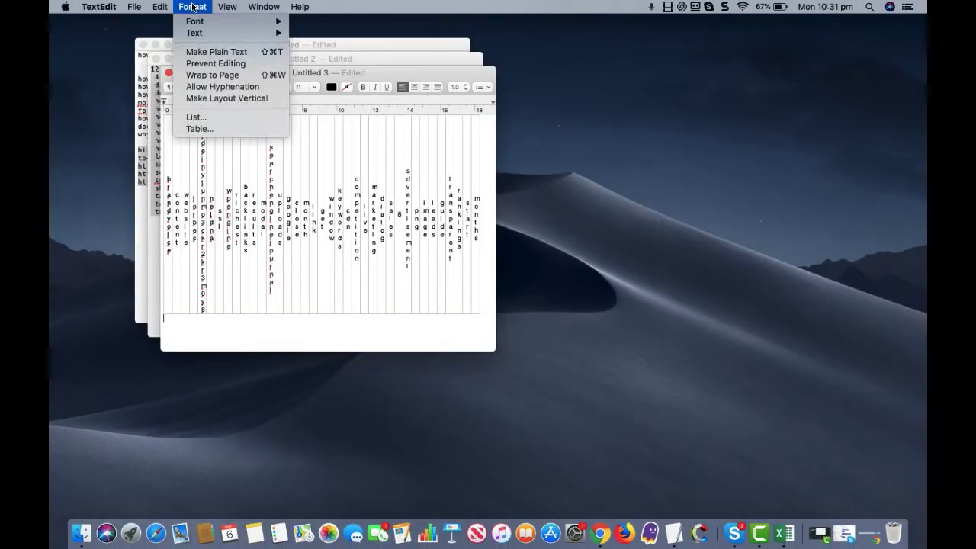
click(217, 51)
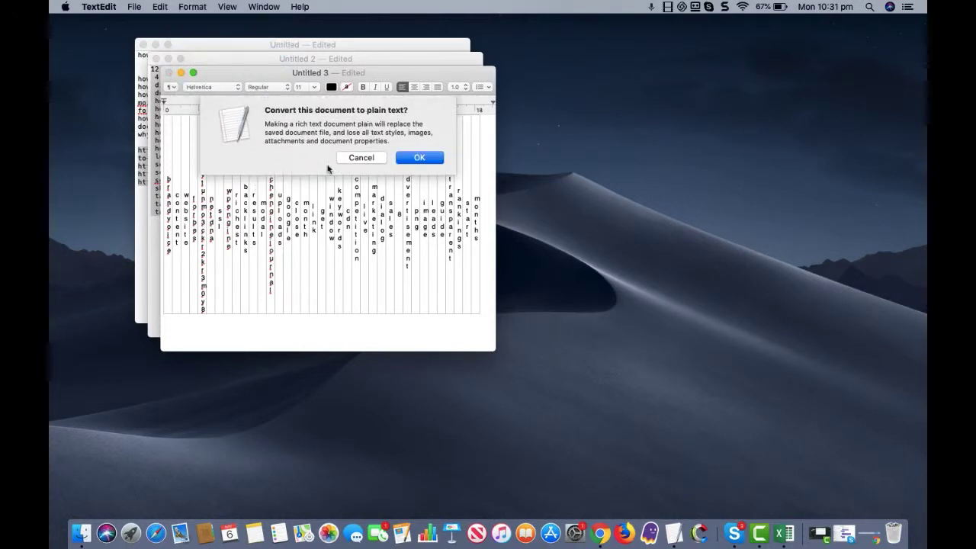
click(428, 156)
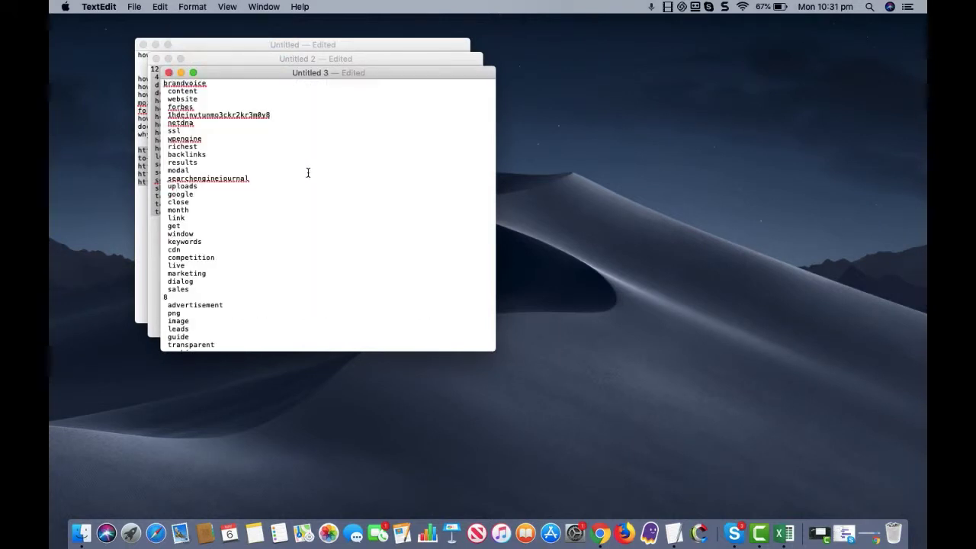
Copy the whole plain-text LSI term list into the Template POP Google Doc, below the LSI Keywords heading
drag(163, 80, 224, 487)
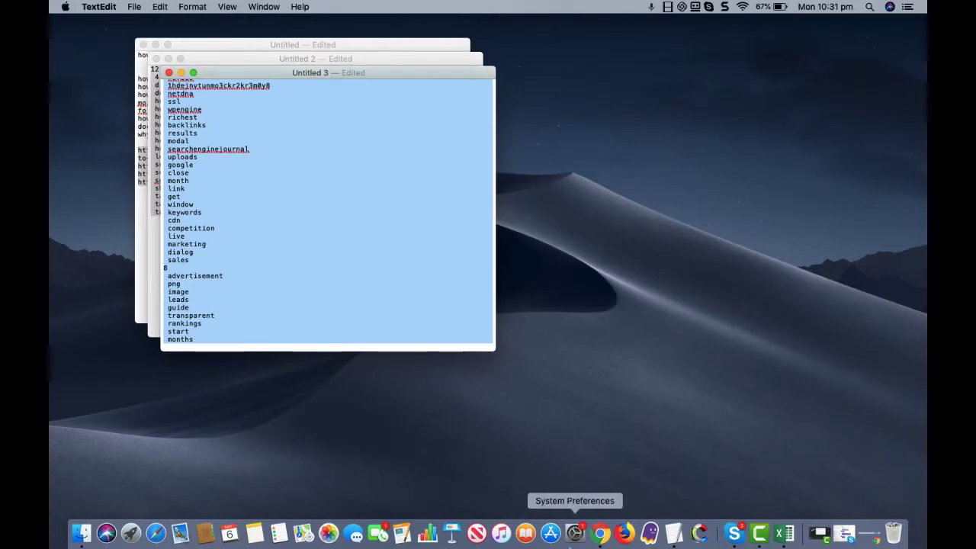
click(599, 533)
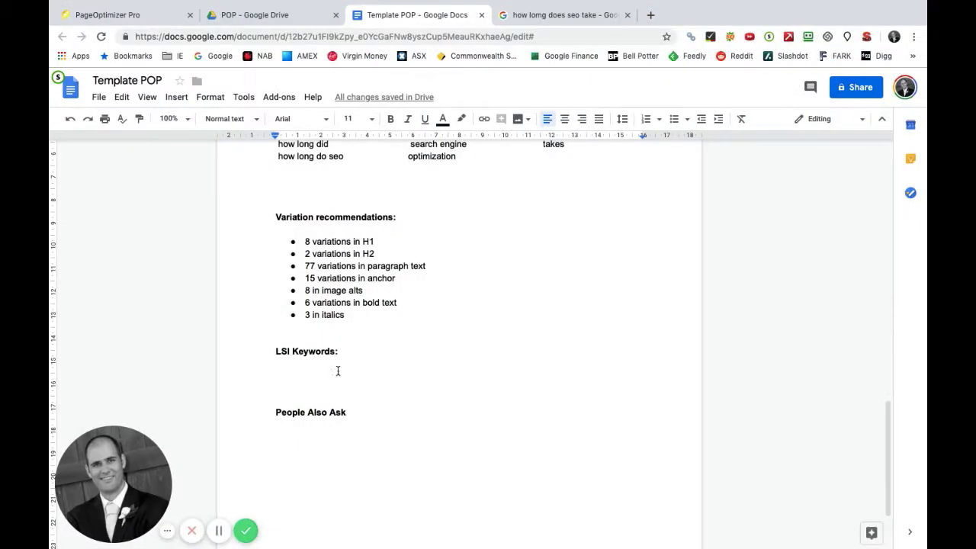
click(278, 368)
key(Return)
key(super+v)
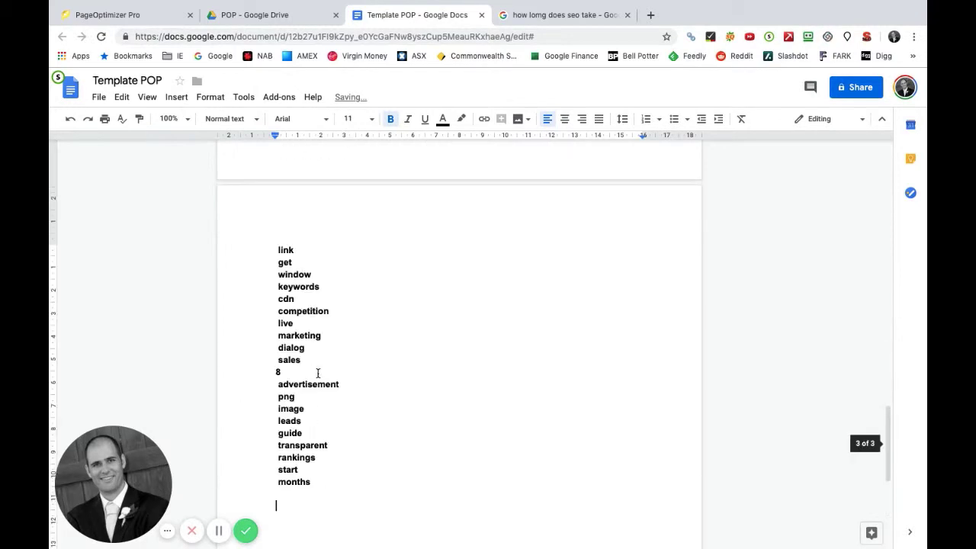
Remove the bold formatting from the pasted LSI keyword list and lay it out in three columns
drag(311, 482, 259, 308)
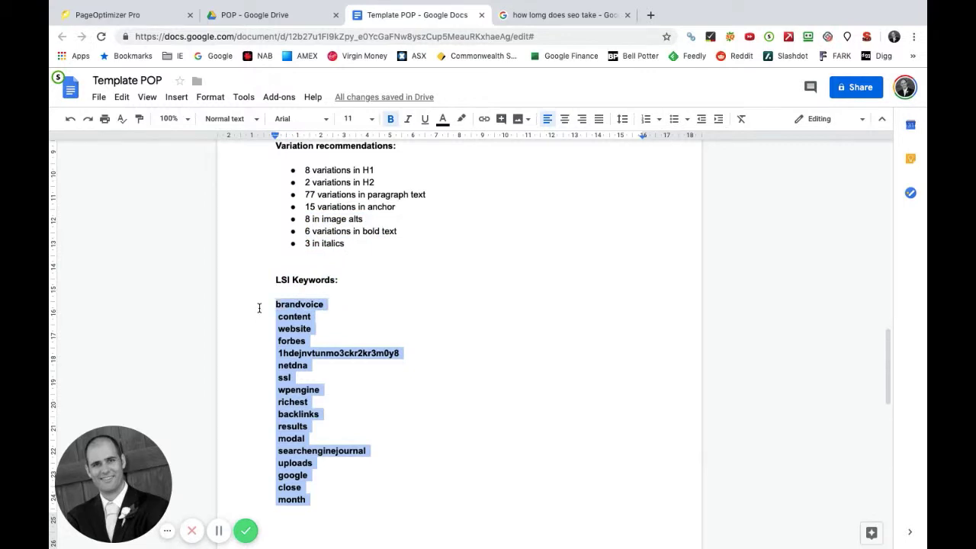
click(397, 126)
click(210, 96)
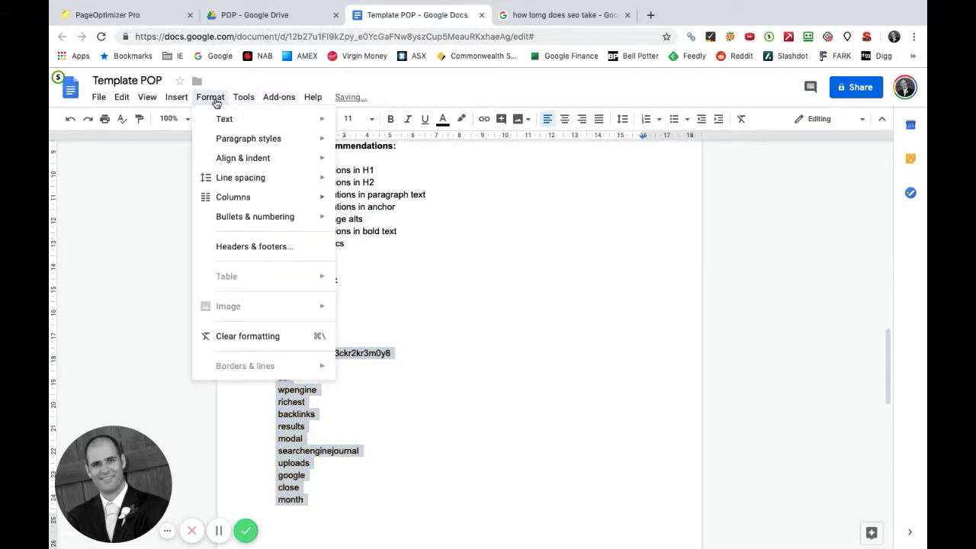
mouse_move(293, 204)
click(478, 229)
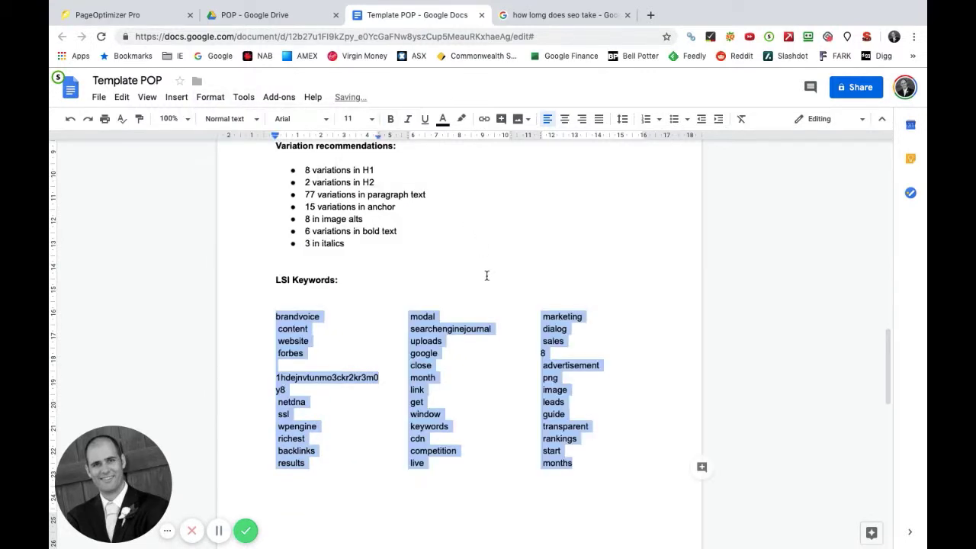
In the Google results for "how long does seo take", expand and collapse the first four People also ask questions to load more
scroll(487, 305, down, 1)
scroll(487, 305, down, 5)
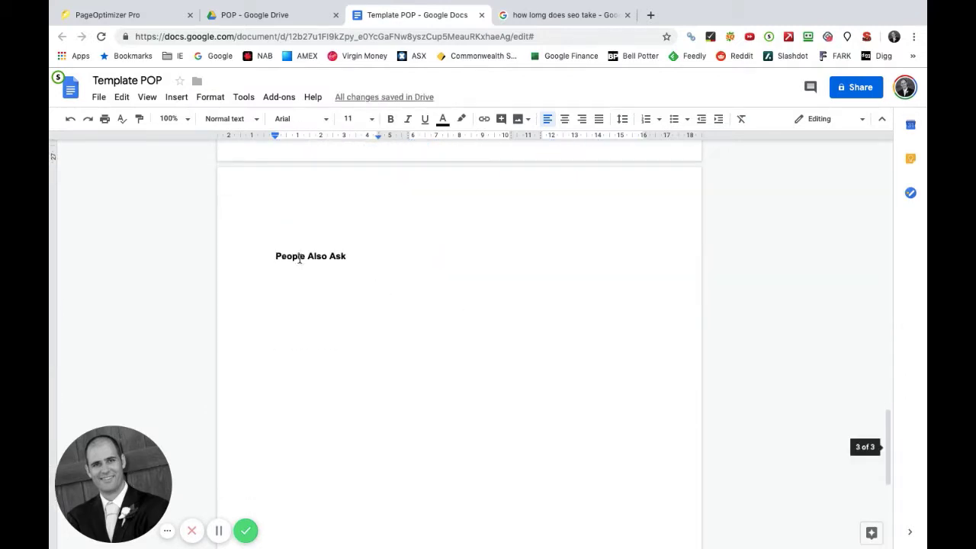
click(551, 16)
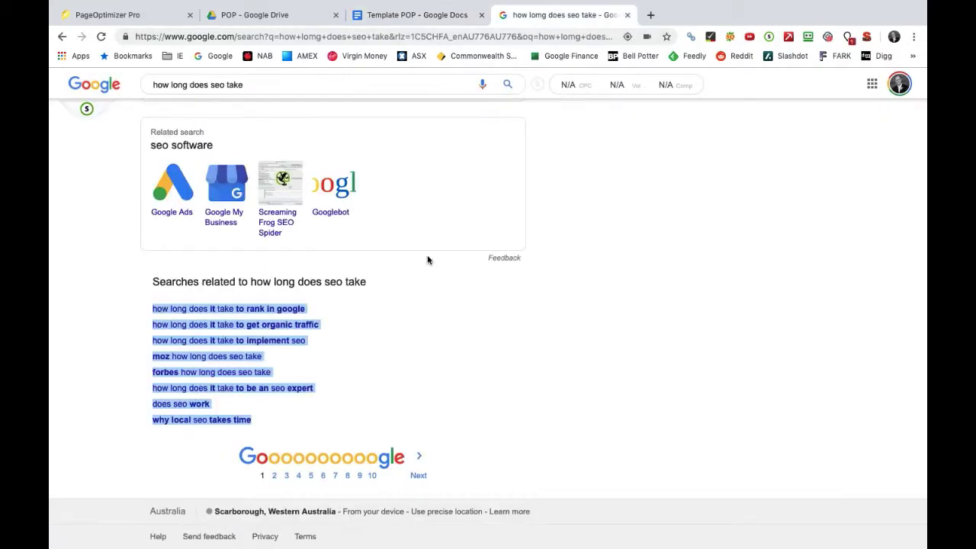
scroll(426, 261, up, 15)
scroll(424, 261, up, 10)
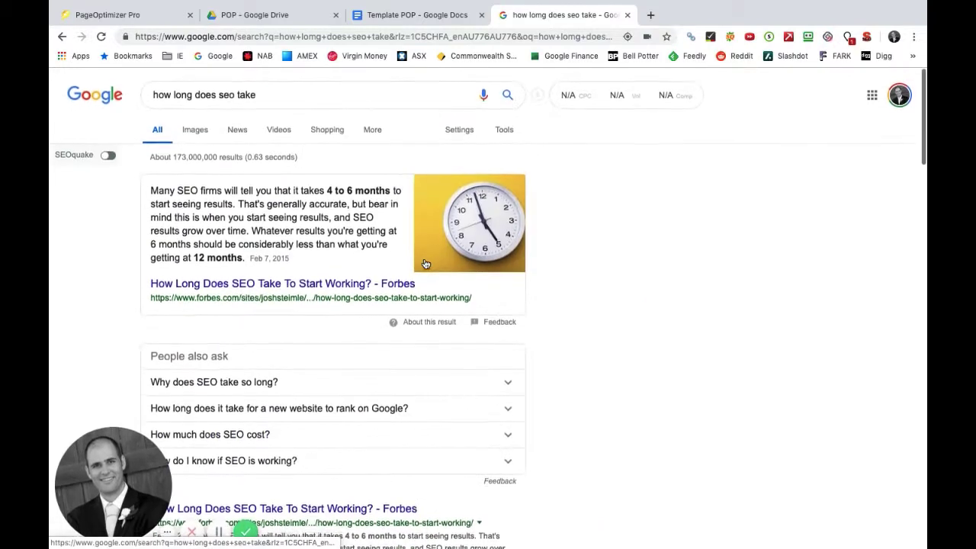
scroll(424, 262, down, 4)
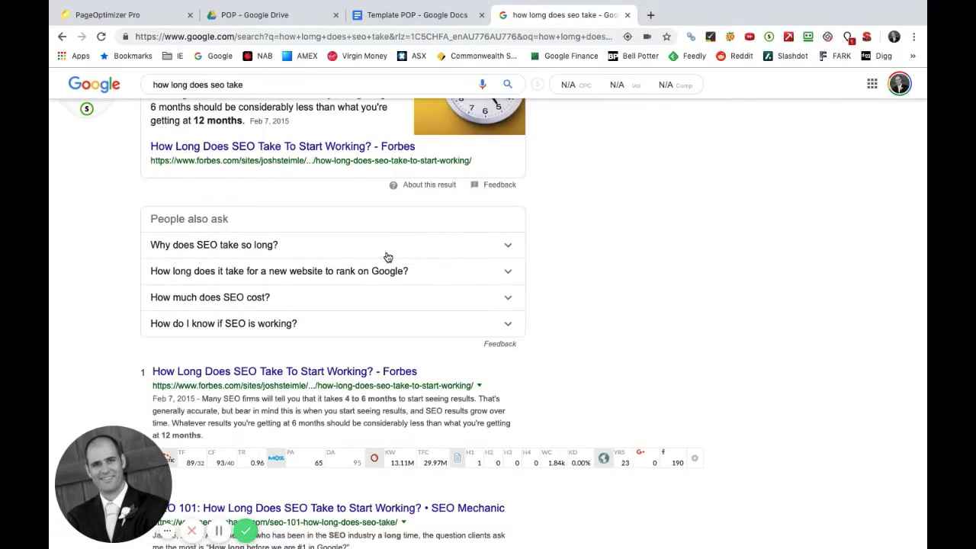
click(465, 254)
click(462, 253)
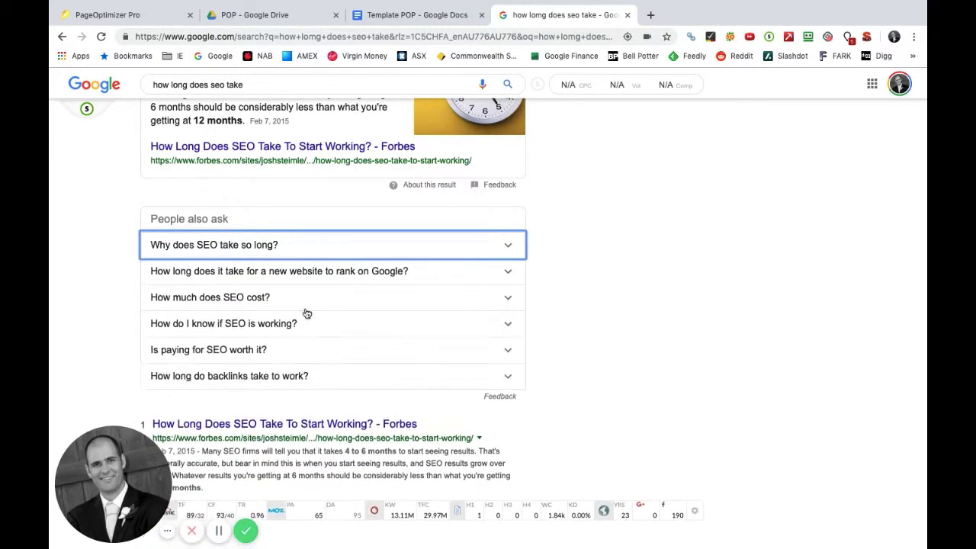
click(445, 274)
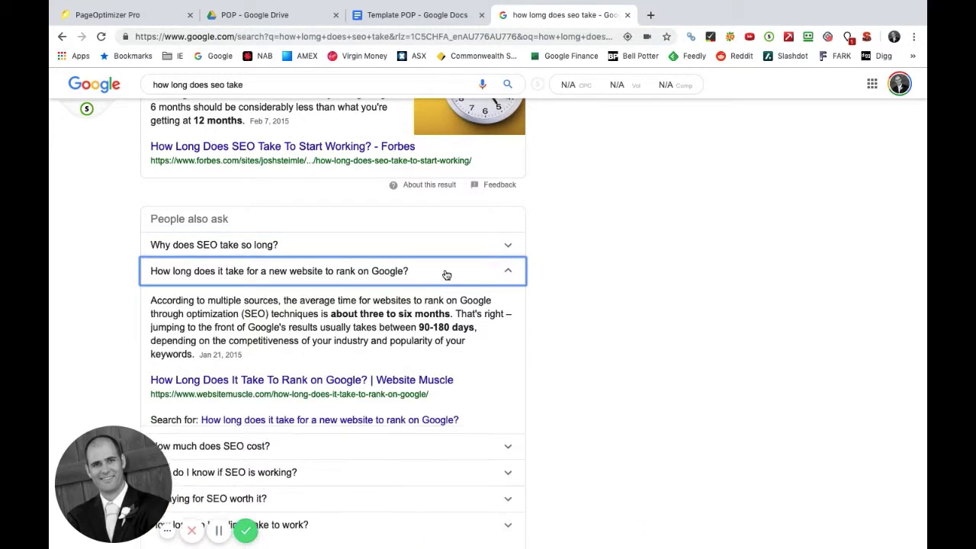
click(446, 274)
scroll(446, 275, down, 2)
click(421, 214)
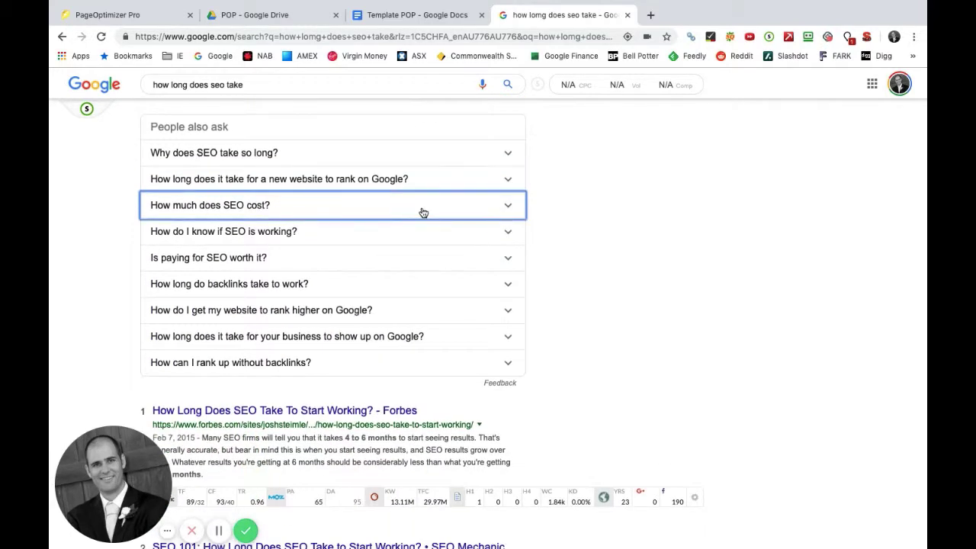
click(423, 212)
click(422, 236)
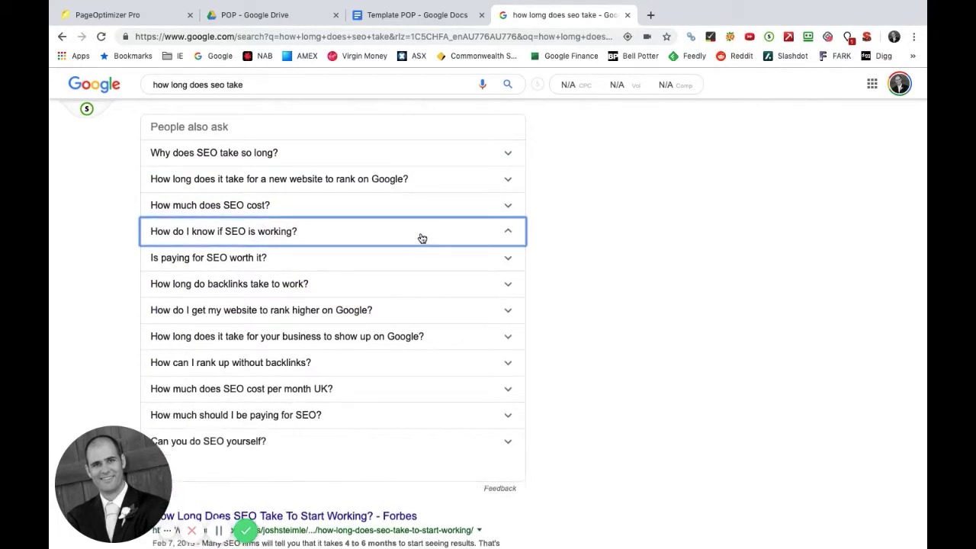
click(422, 238)
Load further related questions by expanding and collapsing the ones on ranking higher on Google, doing SEO yourself and making a website SEO friendly
scroll(420, 237, down, 2)
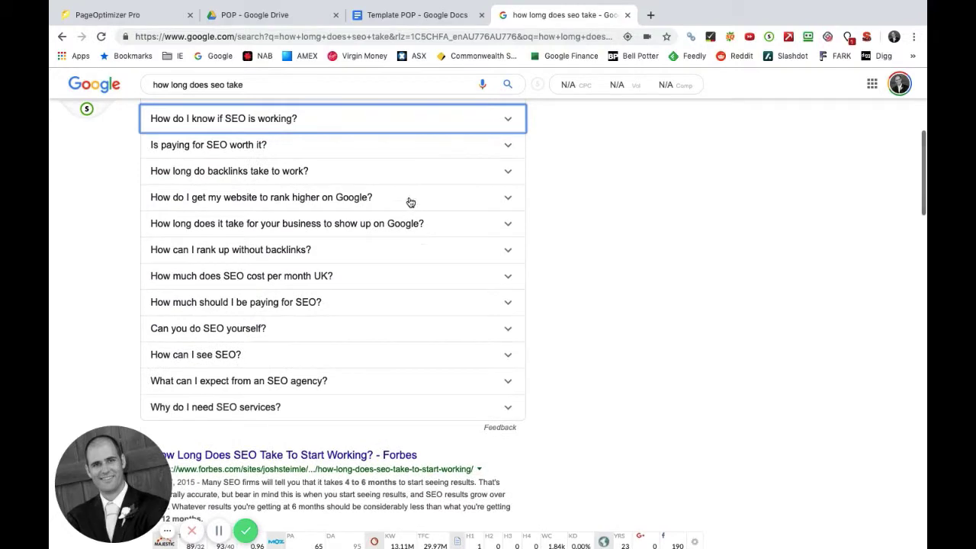
click(408, 202)
click(410, 202)
scroll(407, 200, down, 1)
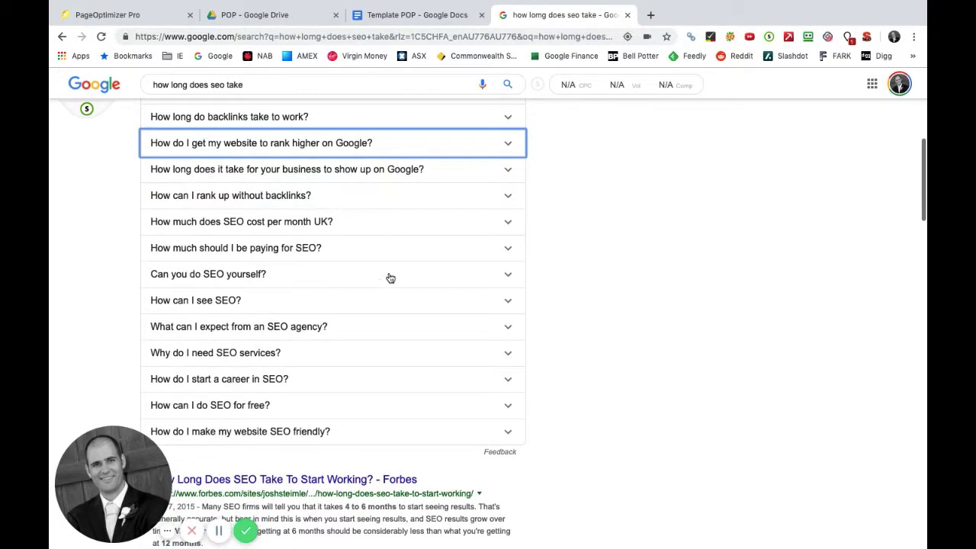
click(389, 278)
click(388, 278)
scroll(388, 277, down, 2)
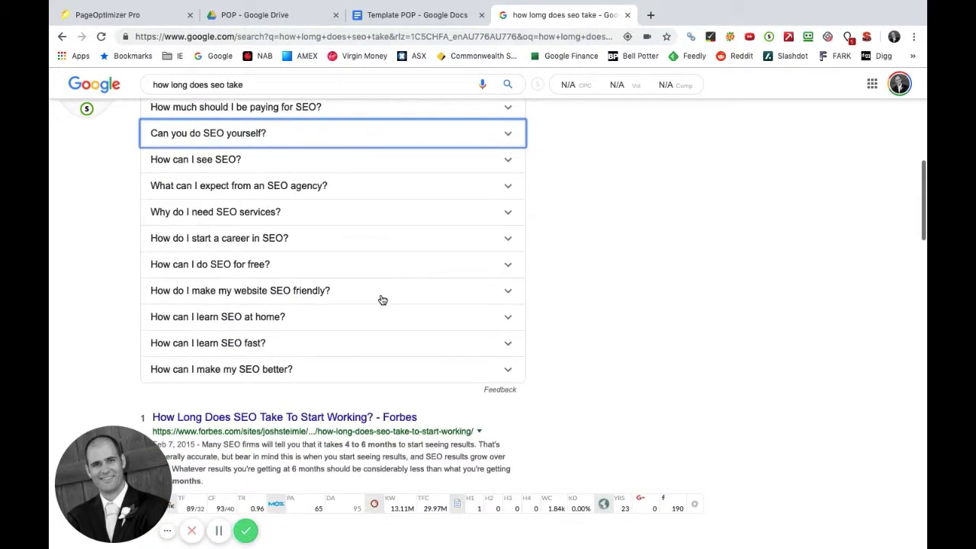
click(383, 299)
click(382, 298)
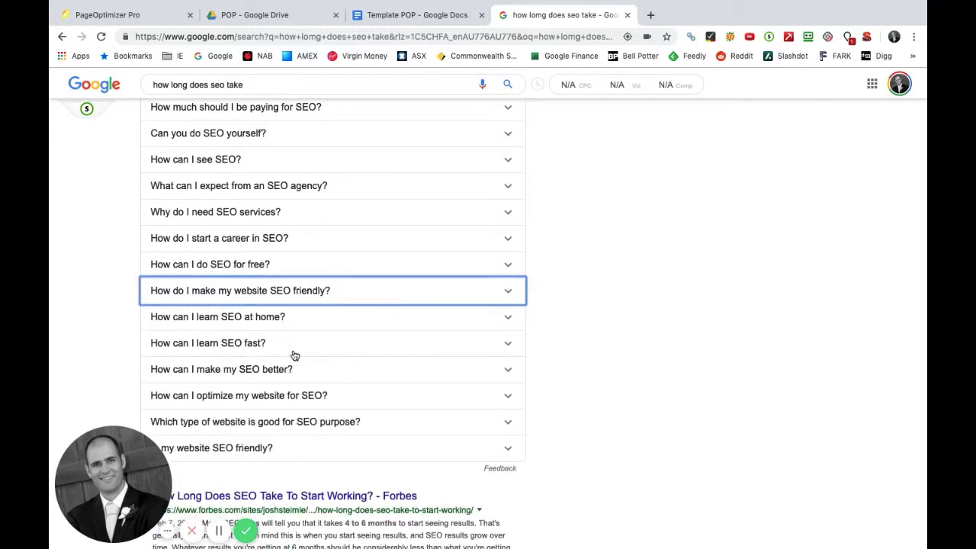
Run the saved People Also Ask recipe of the scraper extension on the results page and export the extracted rows to the clipboard
scroll(330, 242, up, 1)
scroll(331, 242, up, 6)
scroll(328, 242, down, 1)
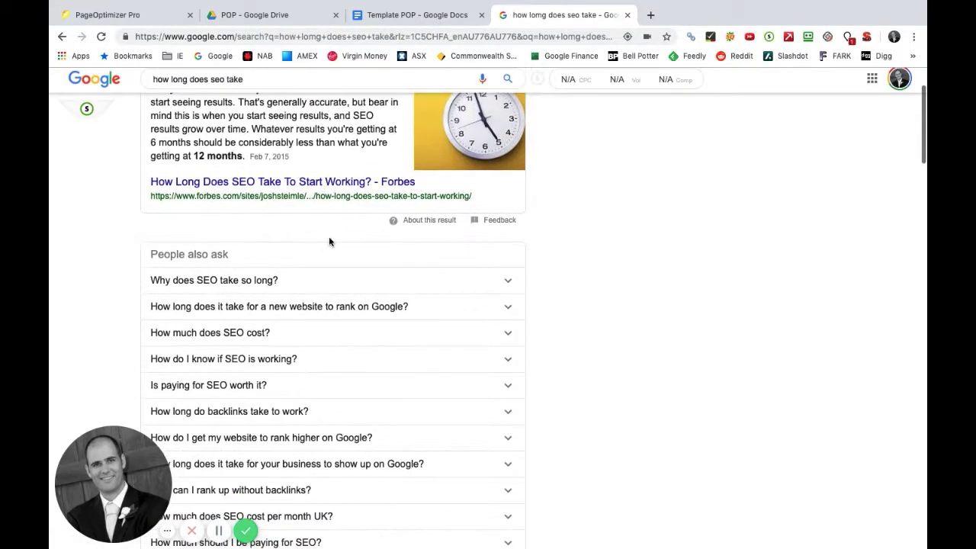
scroll(451, 310, up, 2)
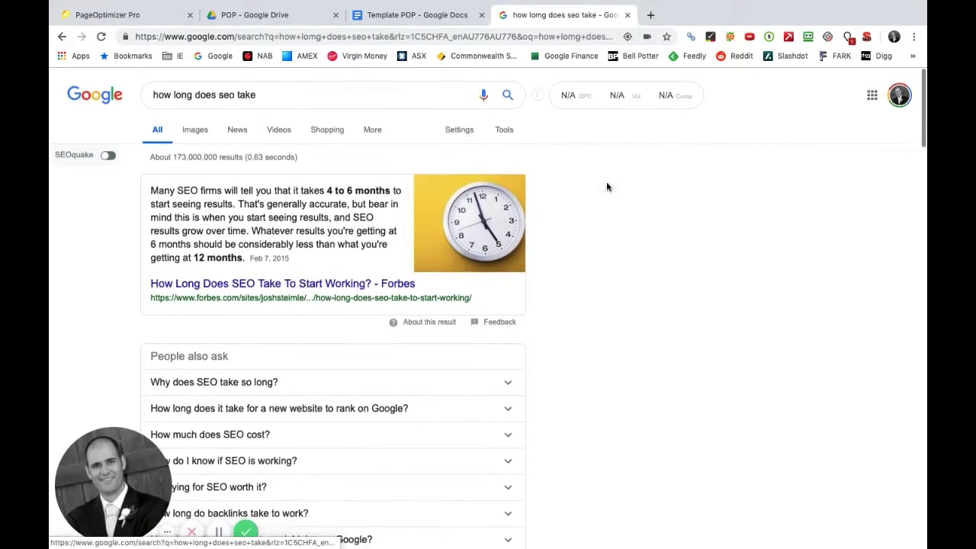
click(788, 38)
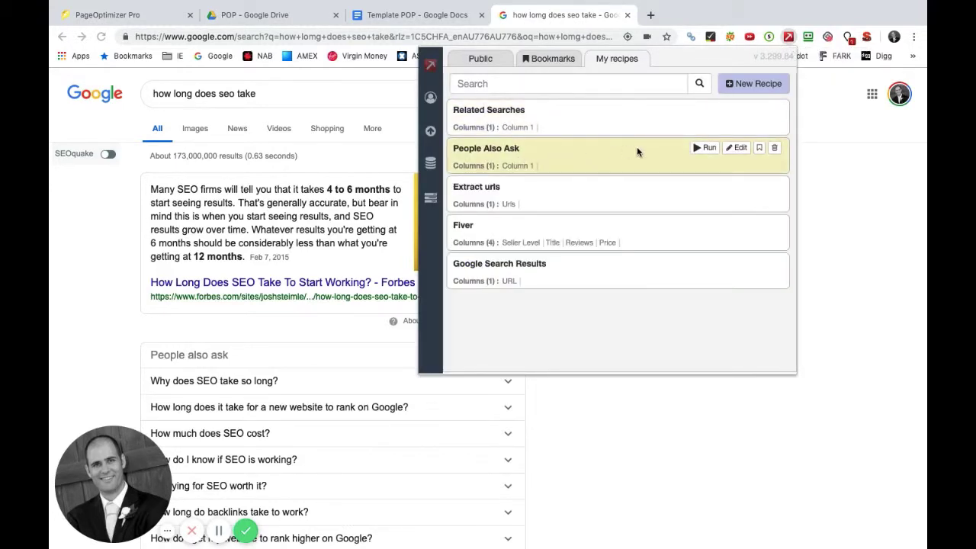
click(707, 147)
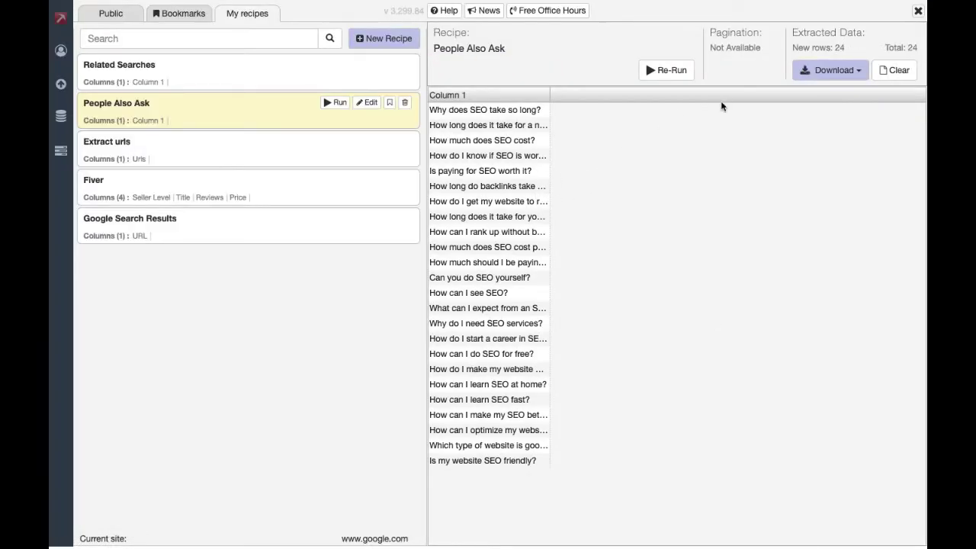
click(857, 71)
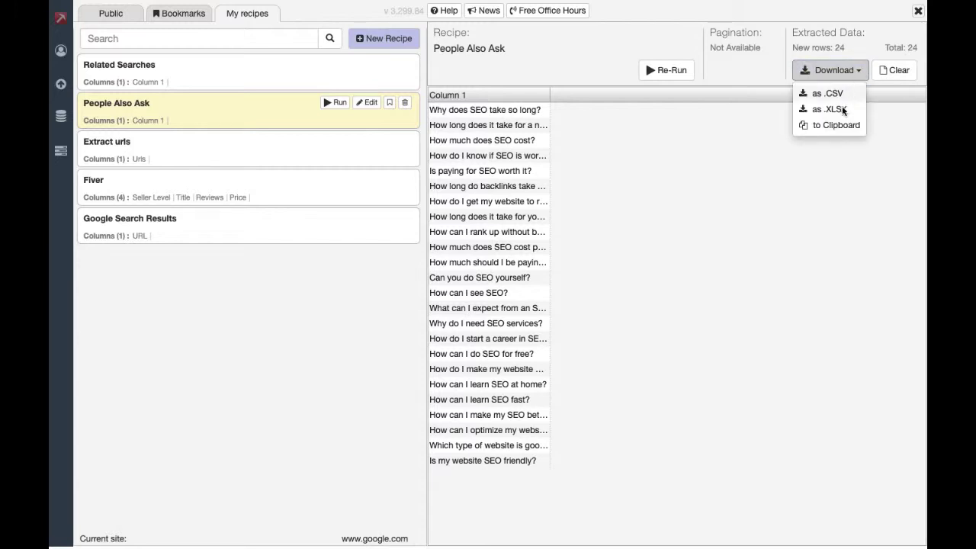
click(837, 127)
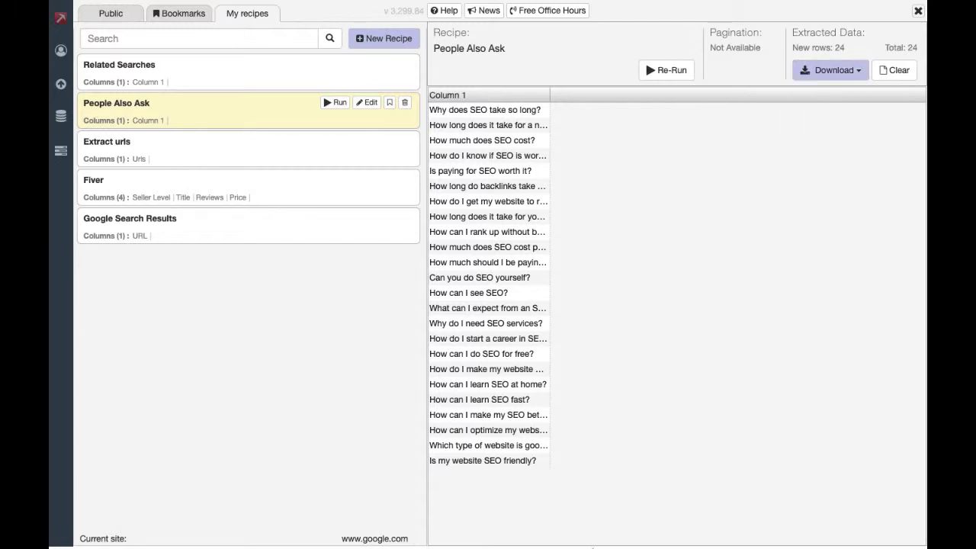
Paste the extracted questions below the People Also Ask heading in Template POP and delete the "Column 1" line
click(600, 533)
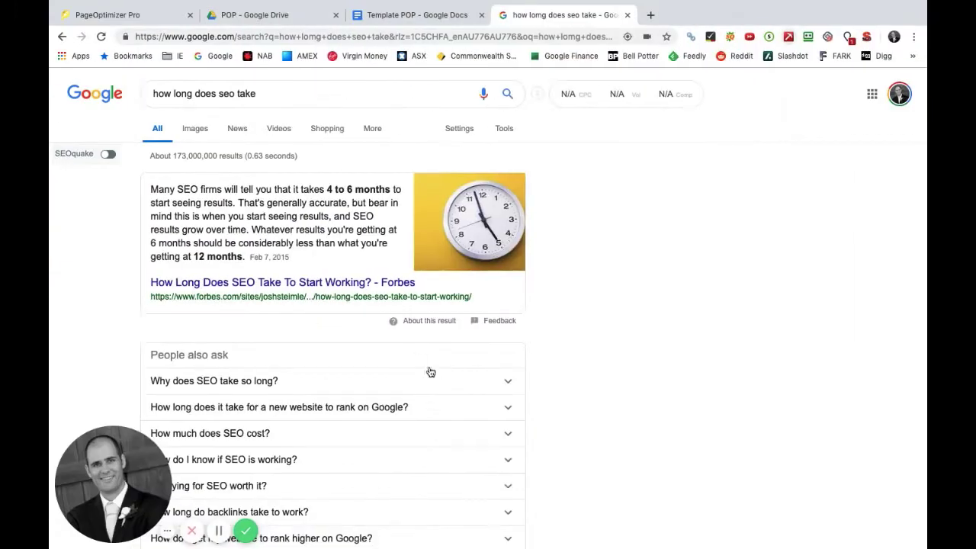
click(385, 15)
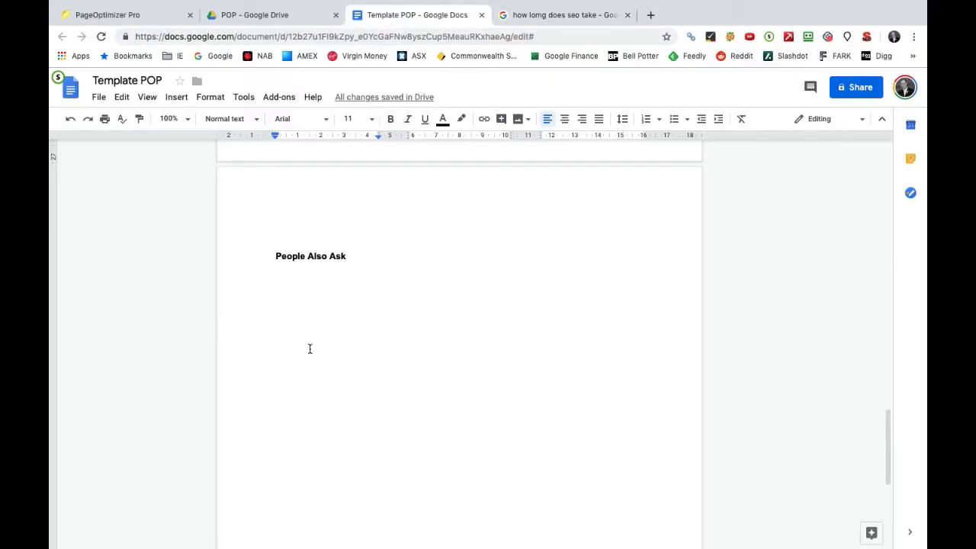
click(281, 288)
key(Return)
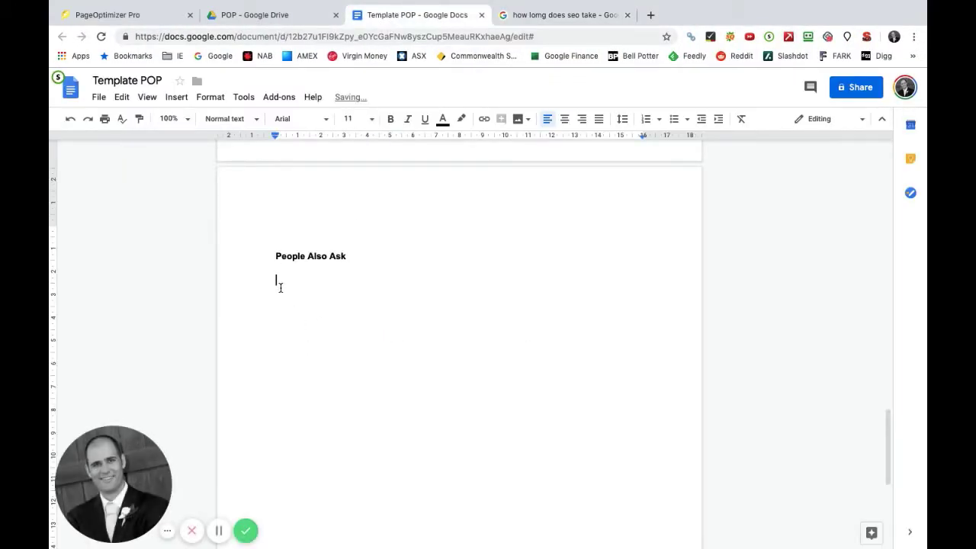
text(Column 1 Why does SEO take so long? How long does it take for a new website to rank on Google? How much does SEO cost? How do I know if SEO is working? Is paying for SEO worth it? How long do backlinks take to work? How do I get my website to rank higher on Google? How long does it take for your business to show up on Google? How can I rank up without backlinks? How much does SEO cost per month UK? How much should I be paying for SEO? Can you do SEO yourself? How can I see SEO? What can I expect from an SEO agency? Why do I need SEO services? How do I start a career in SEO? How can I do SEO for free? How do I make my website SEO friendly? How can I learn SEO at home? How can I learn SEO fast? How can I make my SEO better? How can I optimize my website for SEO? Which type of website is good for SEO purpose? Is my website SEO friendly?)
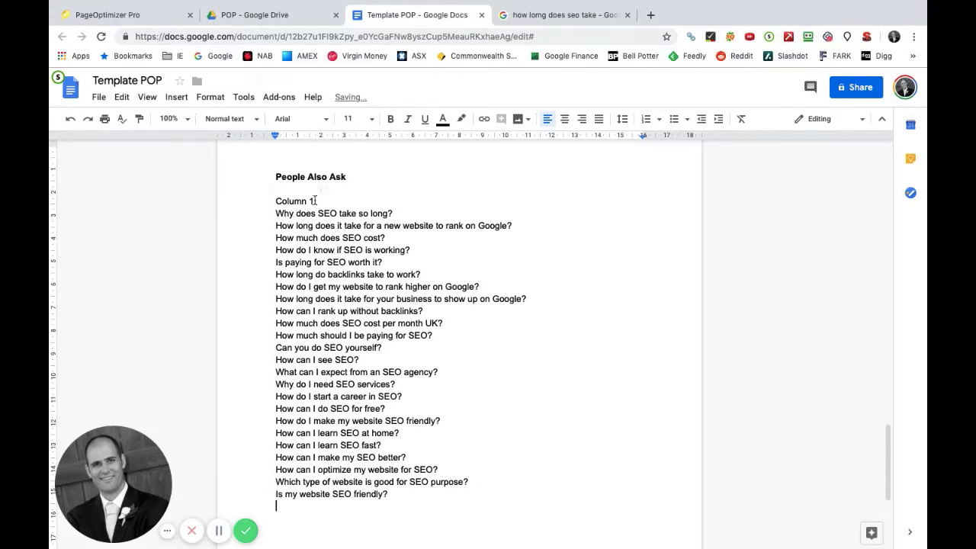
drag(319, 199, 273, 198)
key(BackSpace)
key(BackSpace)
Remove the extra blank line between the Keyword line and the Related Searches heading in Template POP
scroll(442, 374, down, 3)
scroll(442, 375, up, 15)
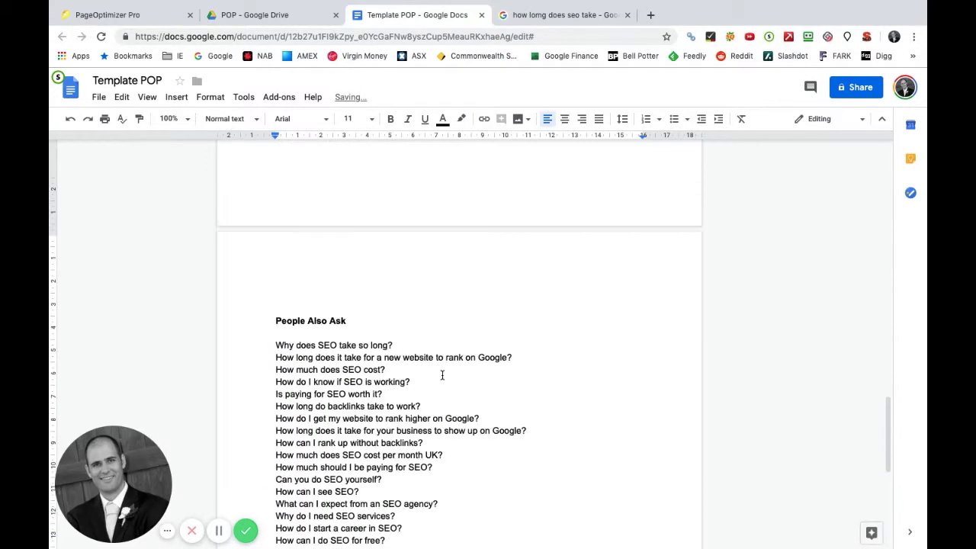
scroll(442, 374, up, 5)
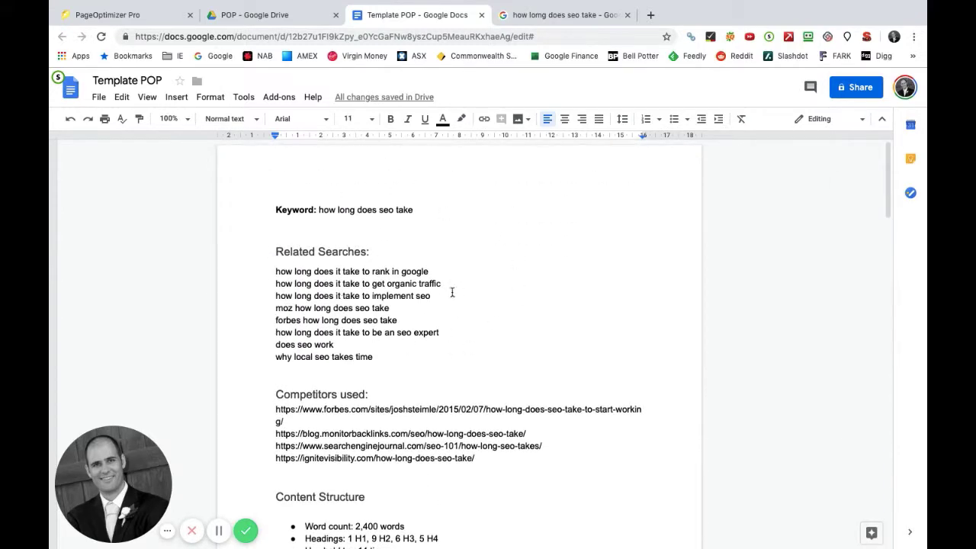
click(281, 236)
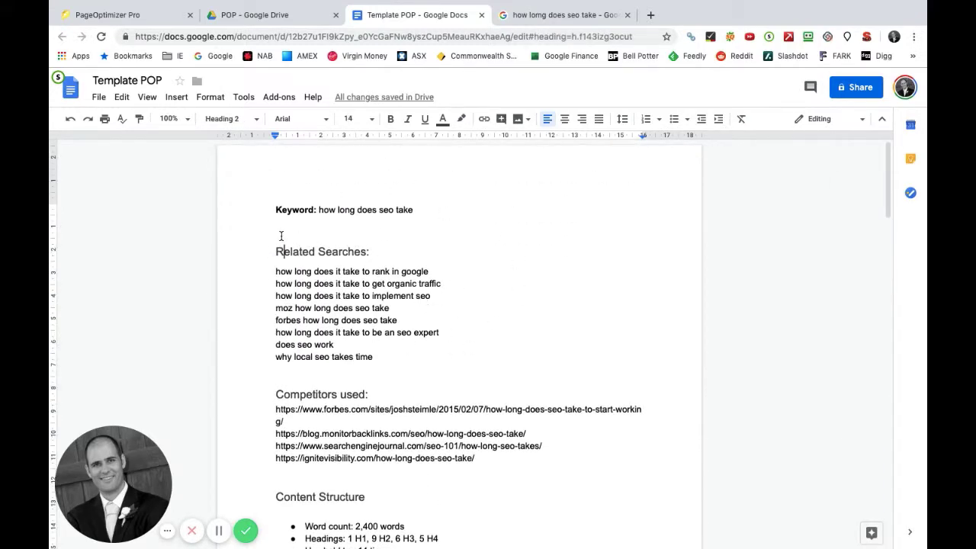
key(BackSpace)
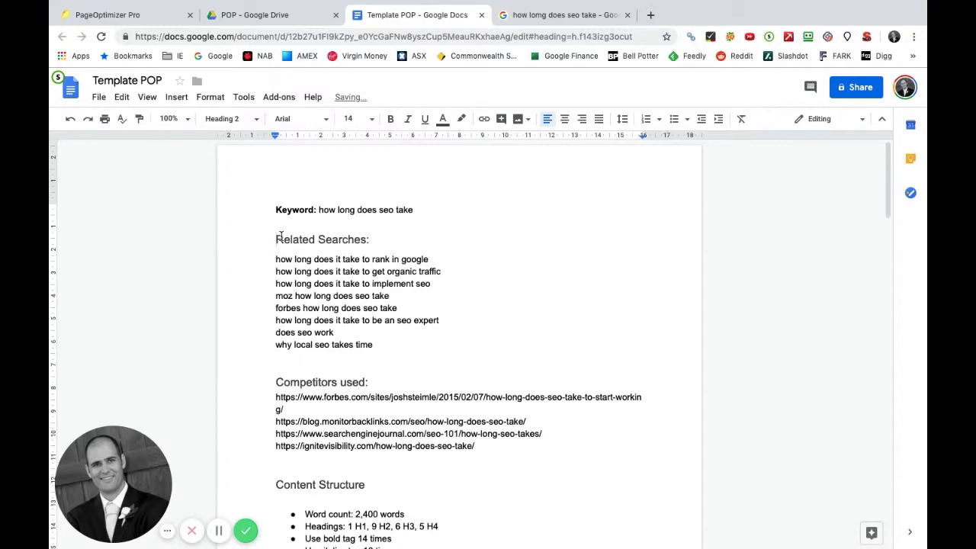
Delete the blank line and the random character string below "forbes" in the LSI Keywords list
scroll(366, 296, down, 9)
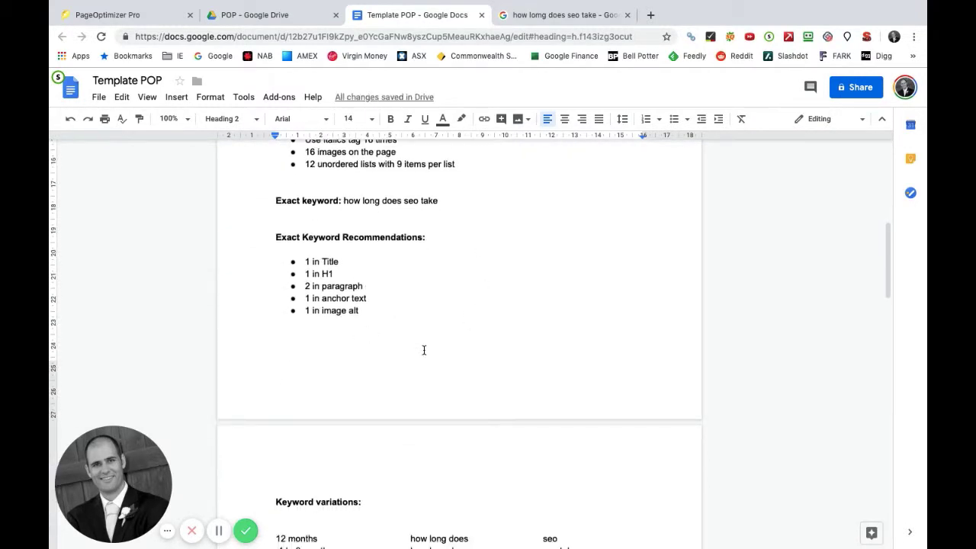
scroll(424, 349, down, 7)
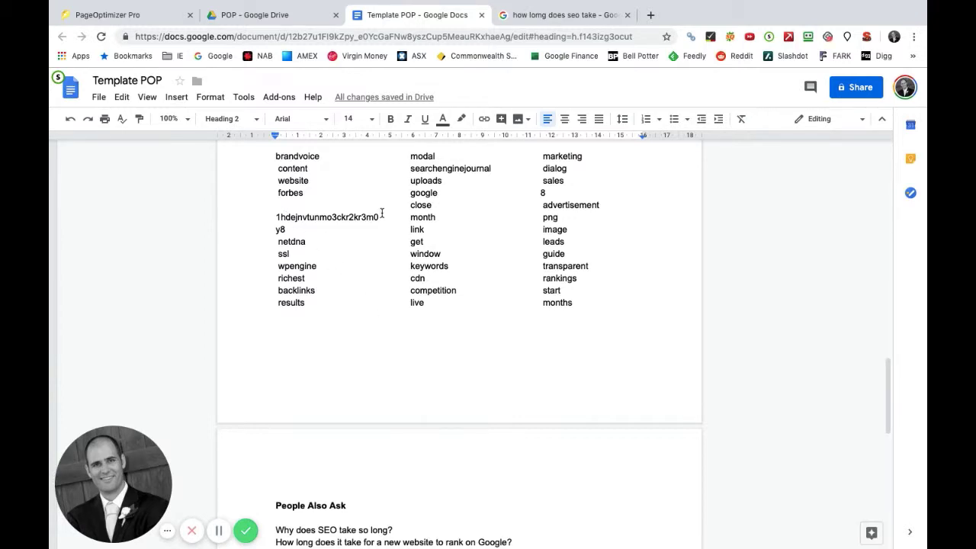
drag(384, 218, 259, 204)
key(BackSpace)
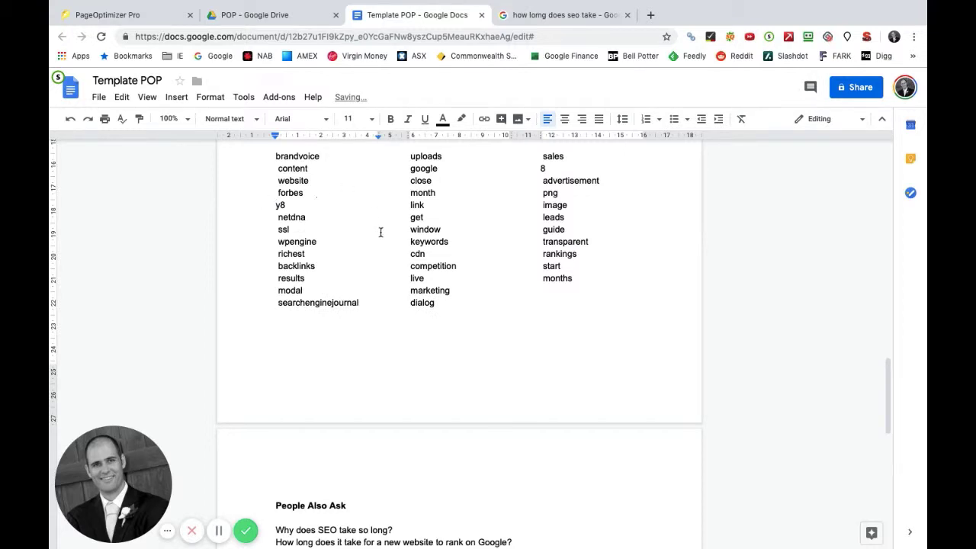
Look over the People Also Ask questions and the LSI Keywords list in the completed brief
scroll(476, 330, down, 4)
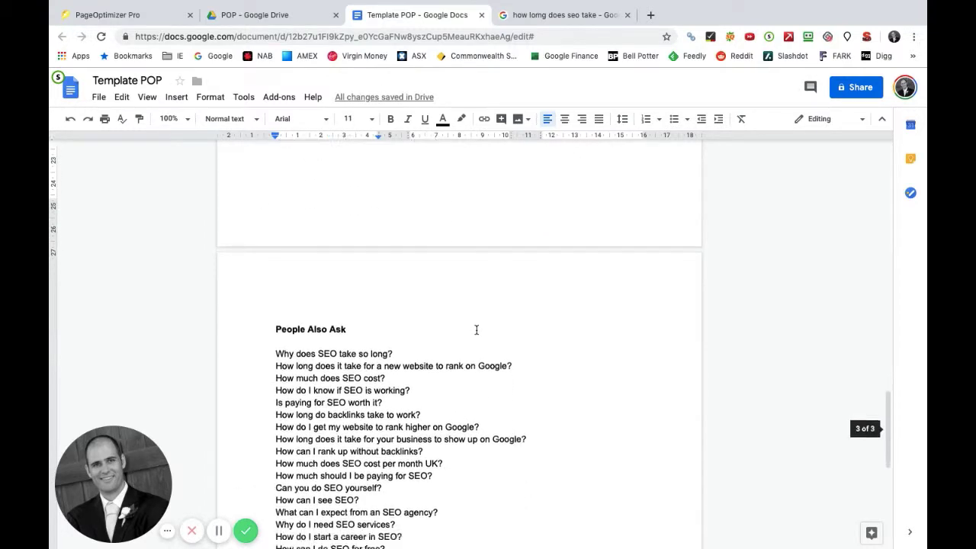
scroll(475, 329, down, 6)
scroll(475, 328, up, 3)
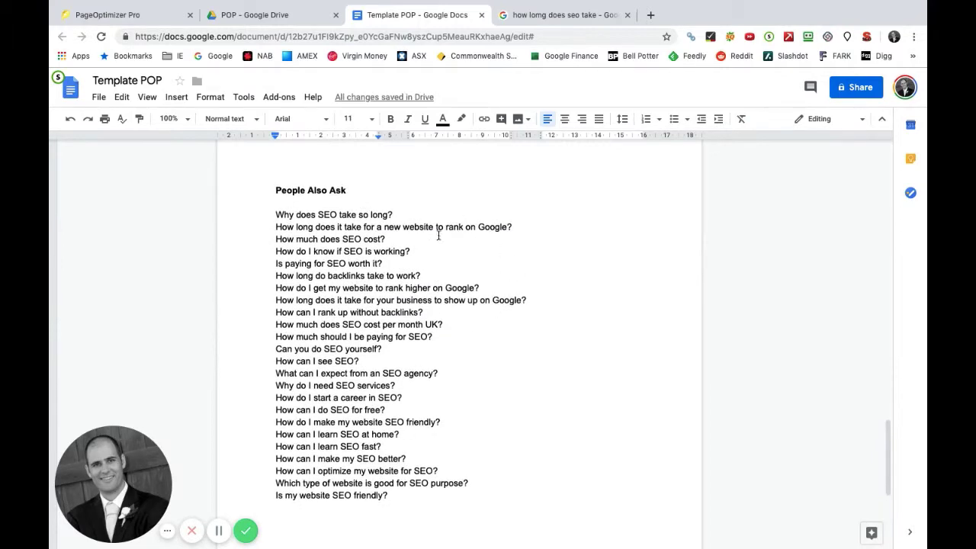
scroll(420, 283, down, 10)
scroll(412, 297, up, 2)
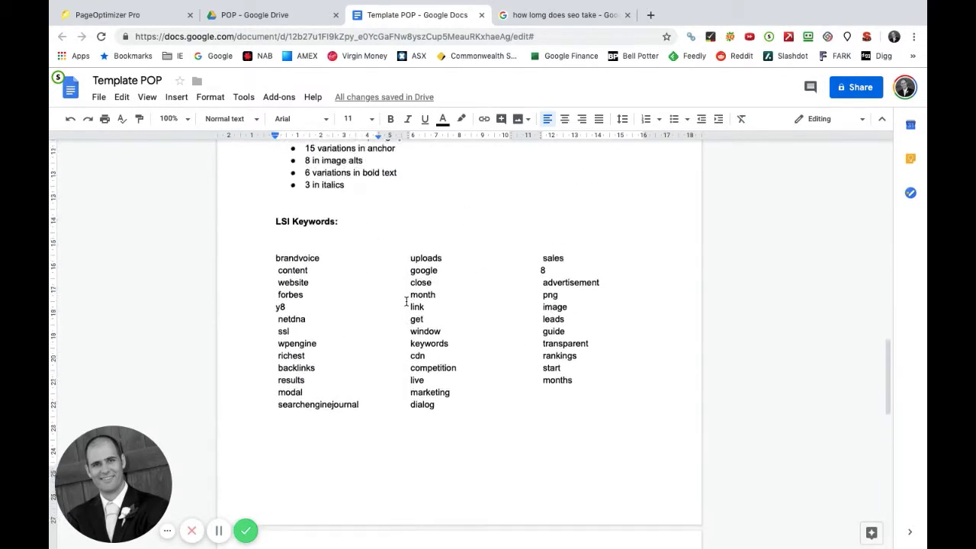
scroll(405, 301, up, 15)
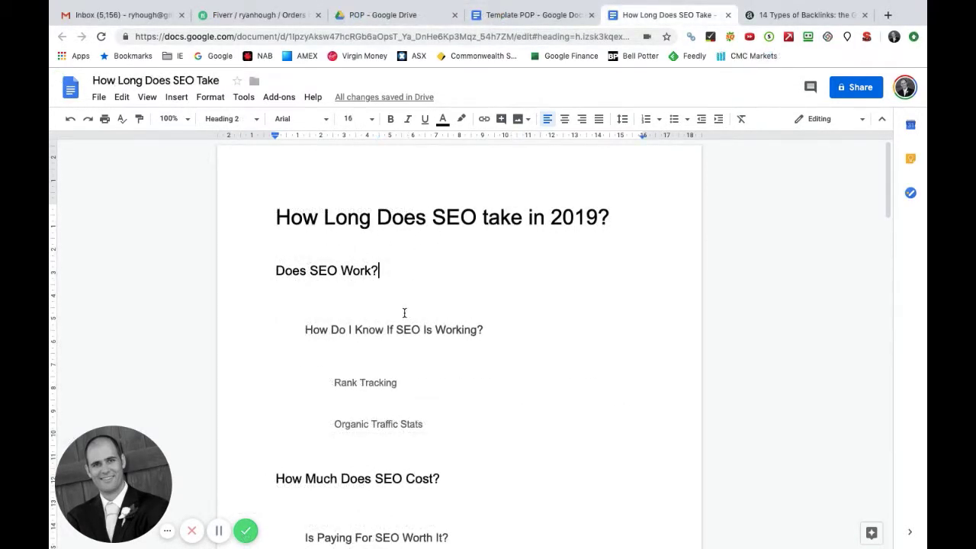
Look through the whole heading outline of the How Long Does SEO Take document
scroll(404, 313, down, 5)
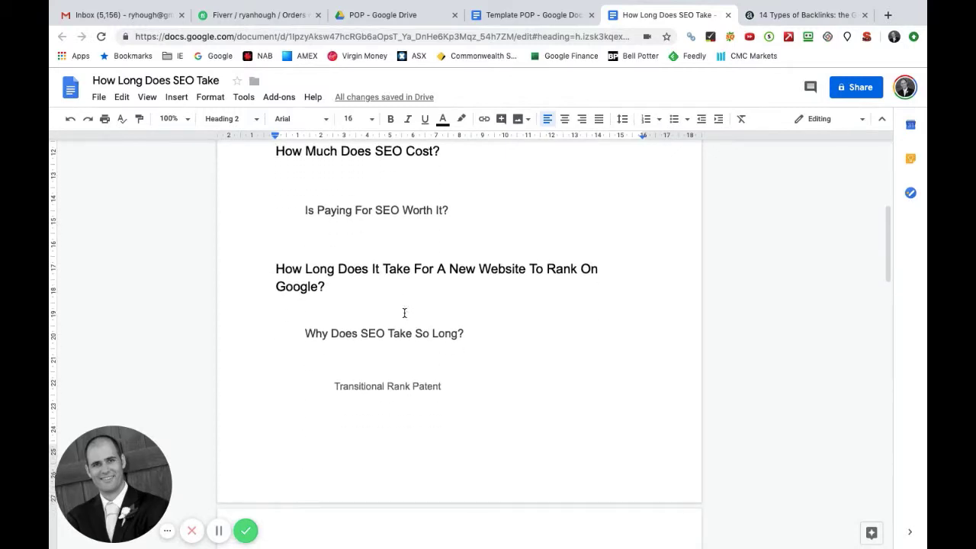
scroll(404, 312, down, 10)
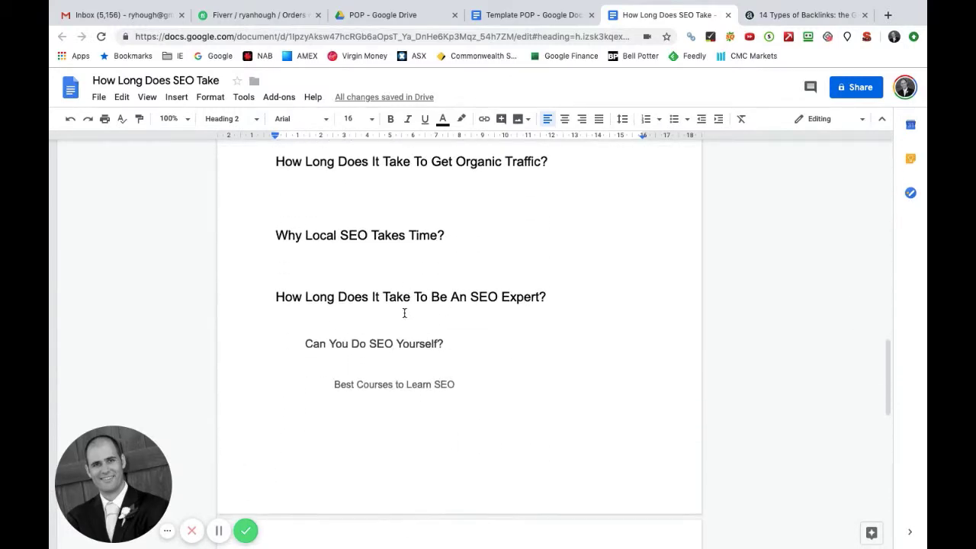
scroll(403, 313, down, 10)
scroll(404, 273, up, 15)
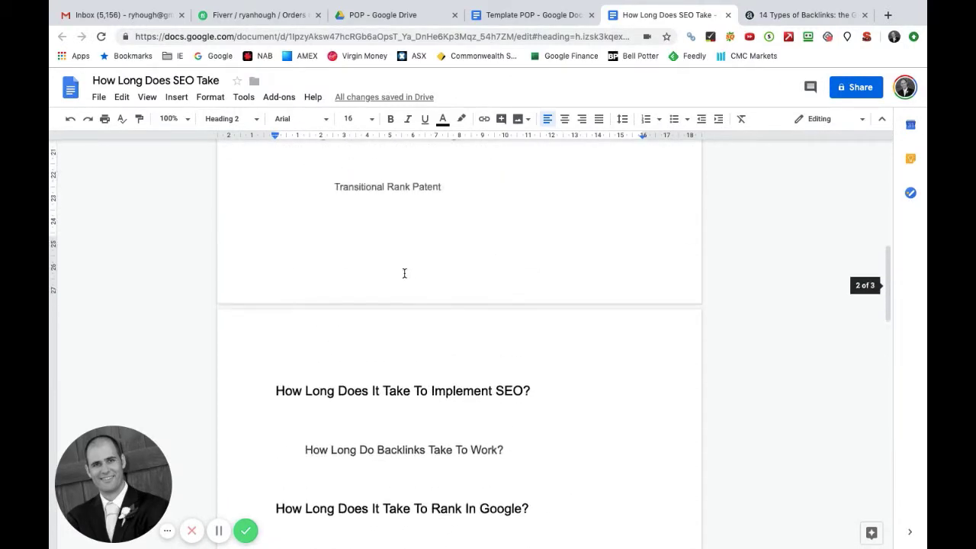
scroll(404, 273, up, 10)
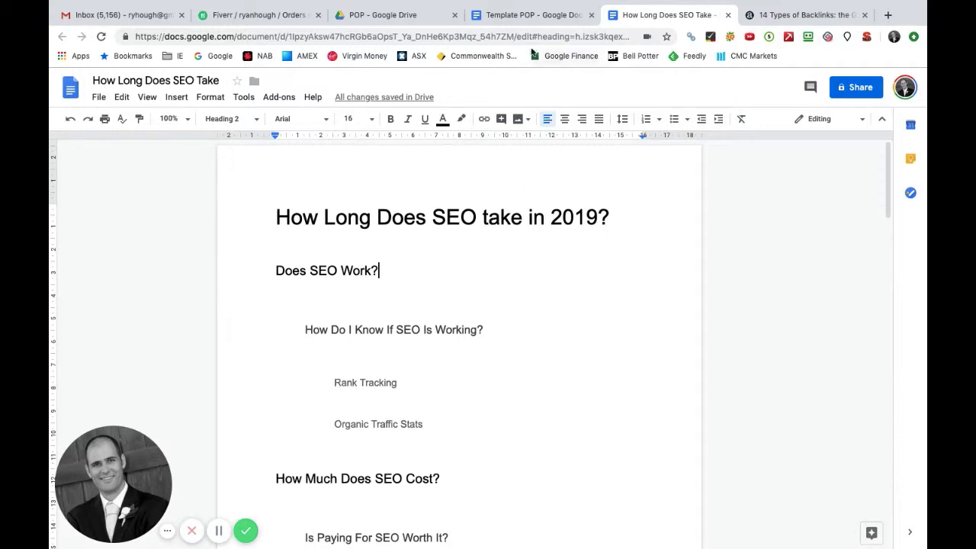
Compare Template POP's Related Searches with the article outline and highlight the "moz" and "forbes" searches
click(522, 16)
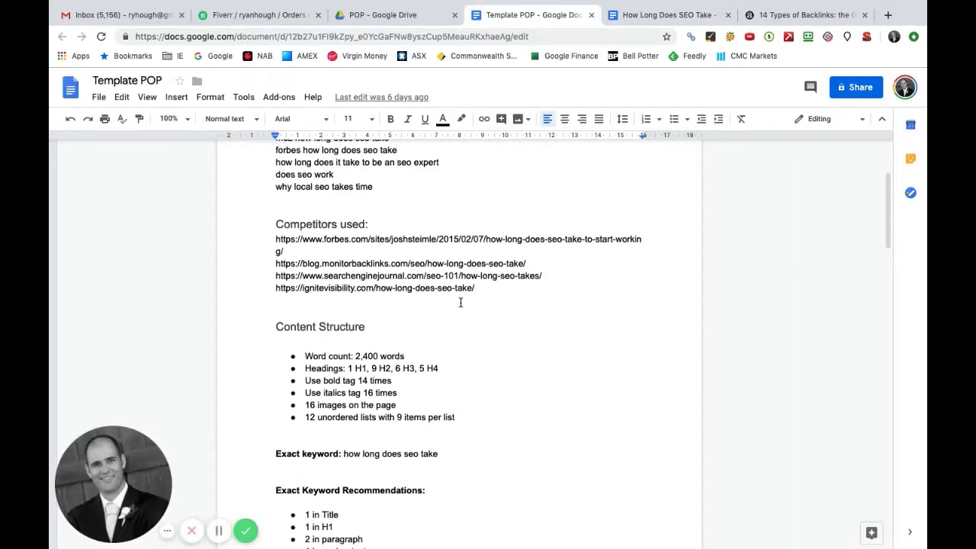
scroll(465, 300, up, 3)
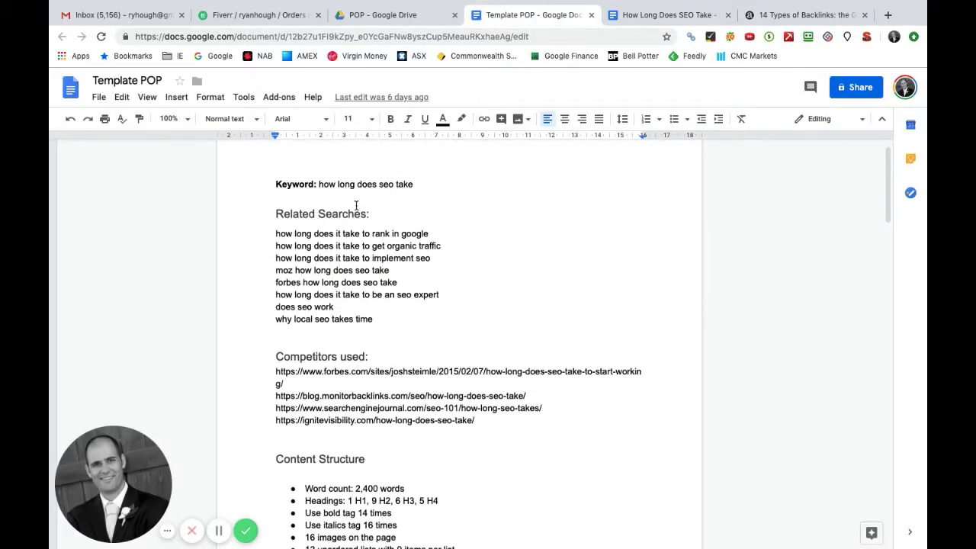
click(666, 16)
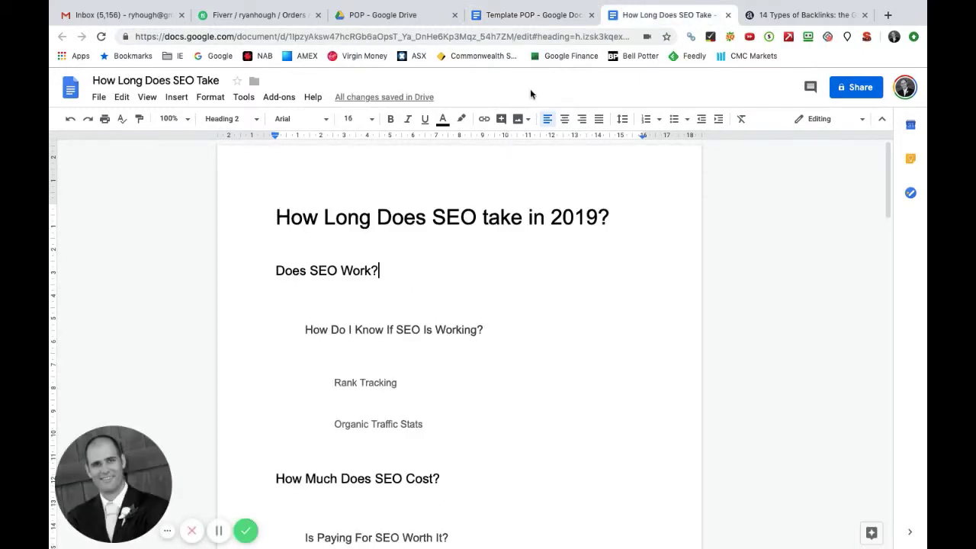
click(536, 16)
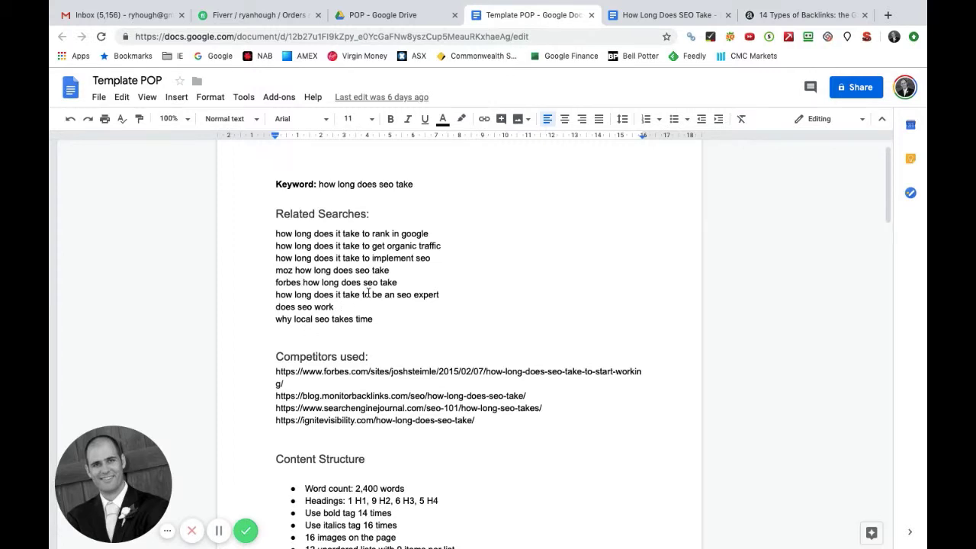
drag(397, 282, 269, 273)
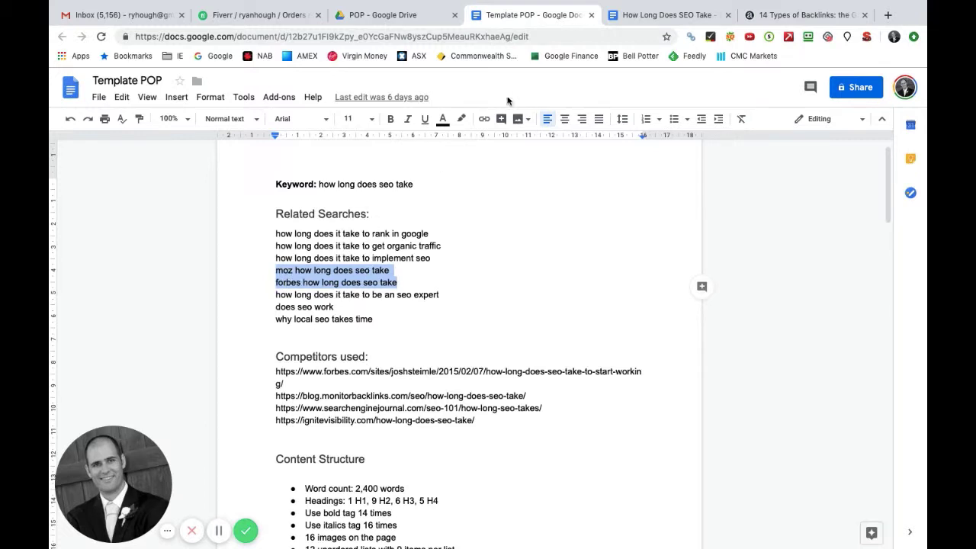
Review the How Long Does SEO Take outline from the title to "Transitional Rank Patent"
click(657, 14)
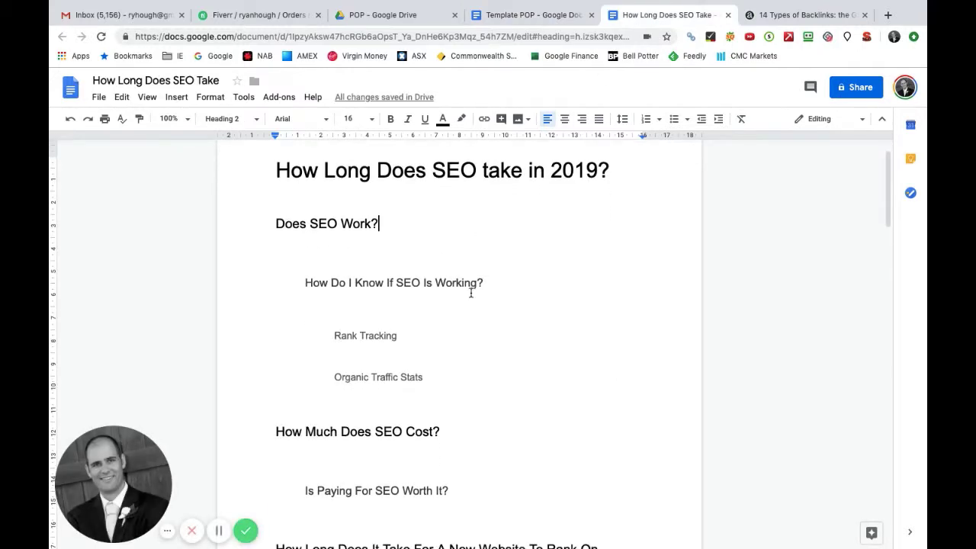
scroll(420, 223, up, 2)
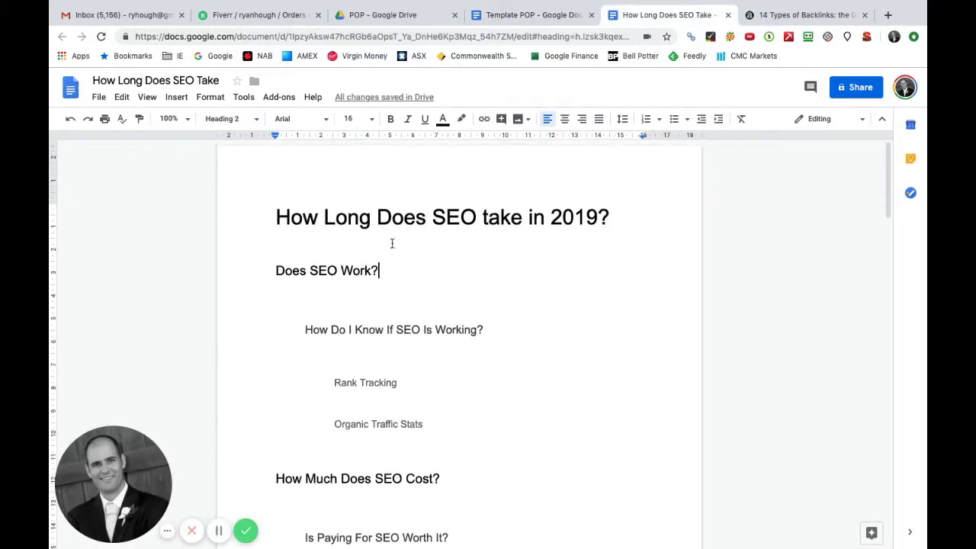
scroll(408, 342, down, 1)
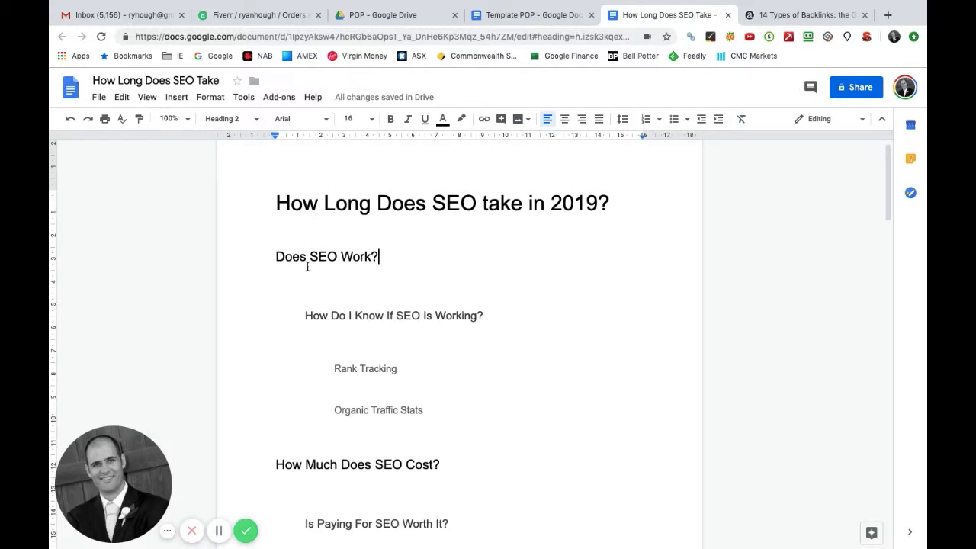
scroll(331, 264, down, 3)
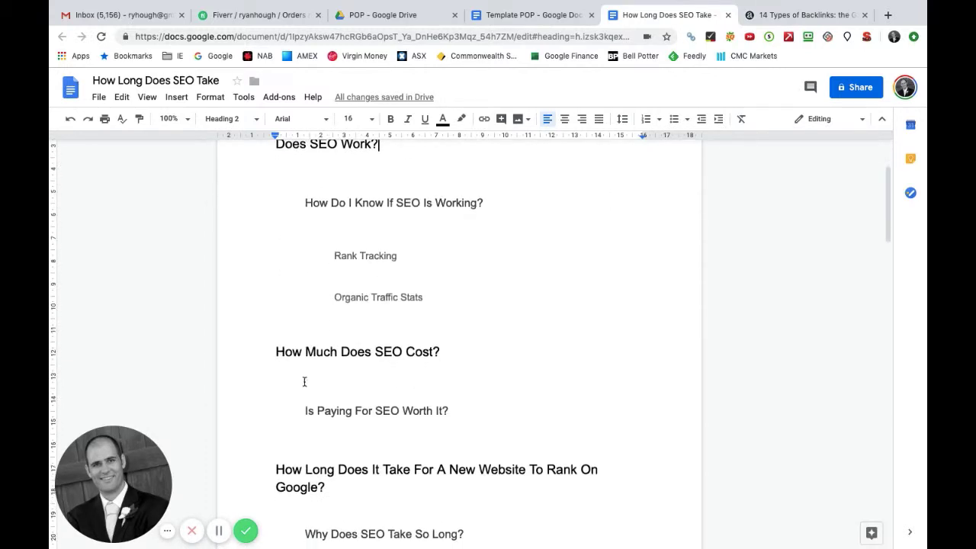
scroll(388, 377, down, 4)
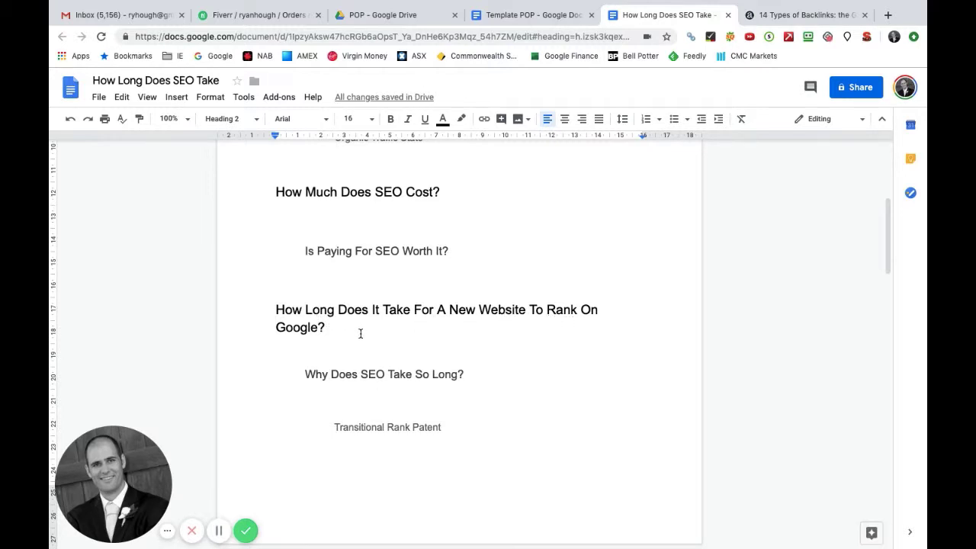
scroll(361, 333, up, 4)
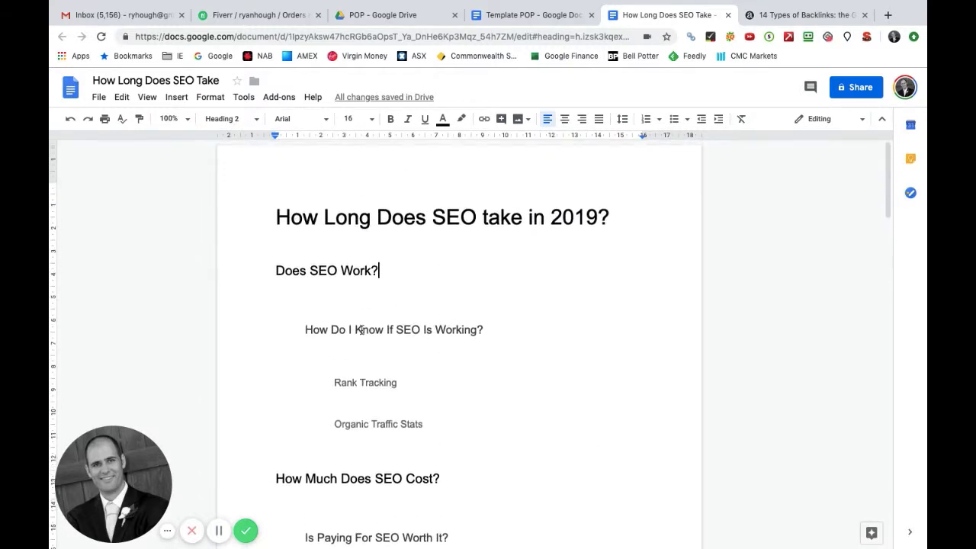
Check the heading counts under Content Structure in Template POP against the How Long Does SEO Take outline
click(547, 17)
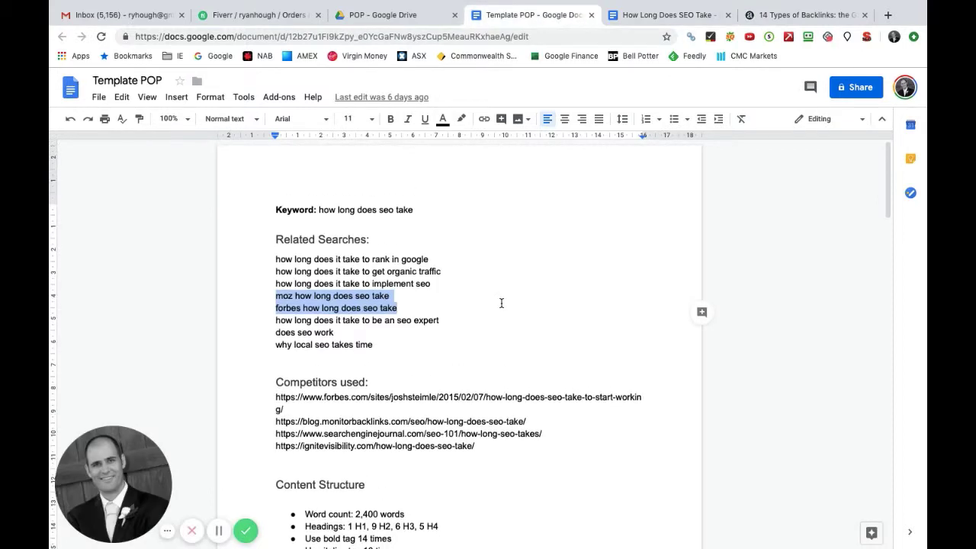
scroll(501, 302, down, 5)
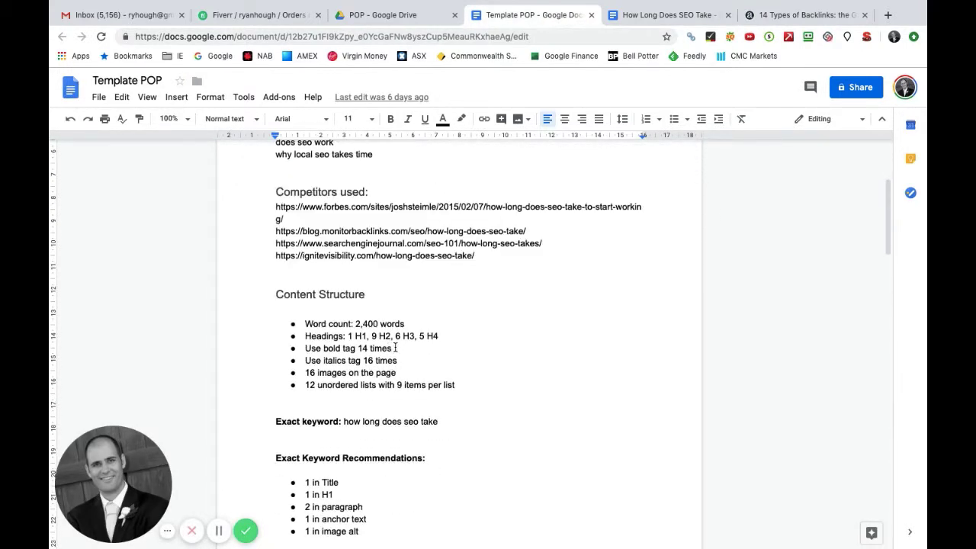
click(636, 16)
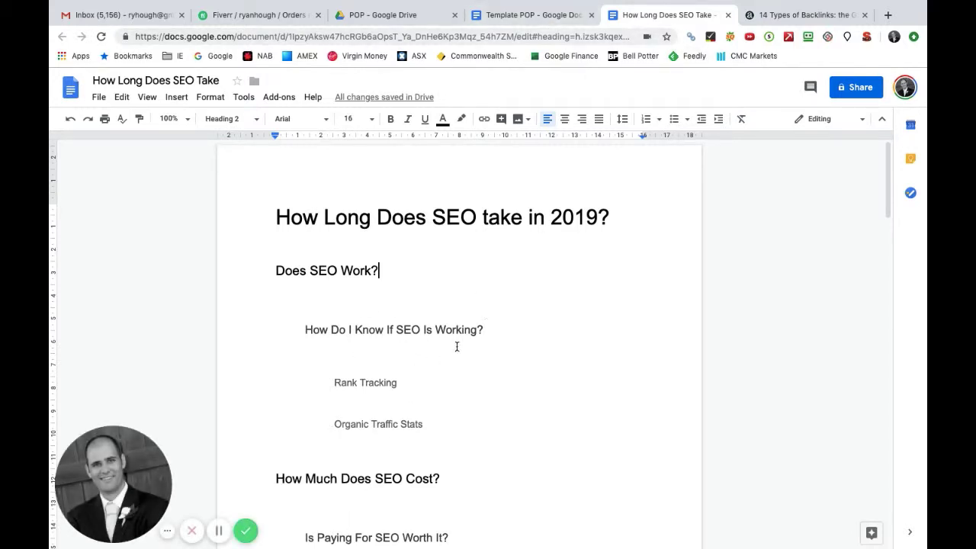
Compare the People Also Ask questions in Template POP with the headings in the How Long Does SEO Take outline
click(526, 17)
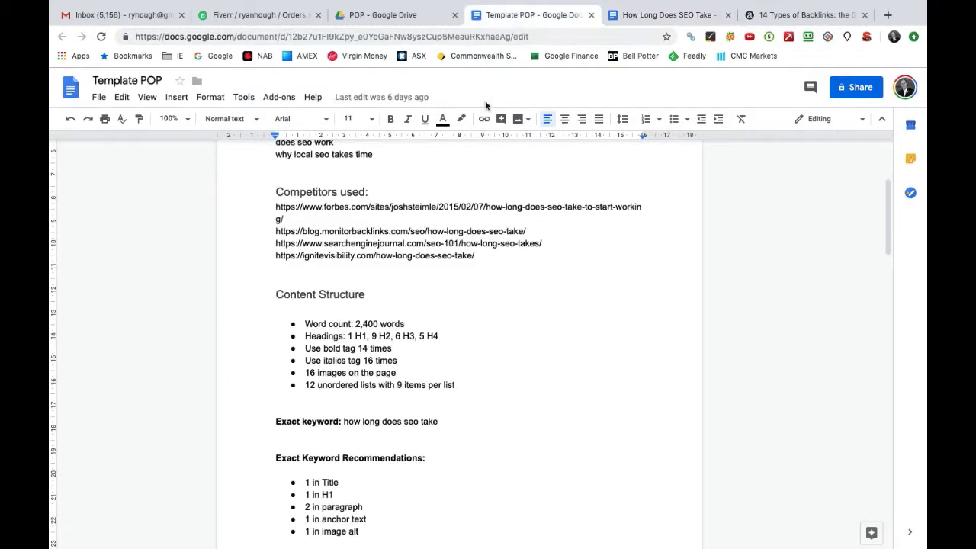
scroll(410, 333, down, 20)
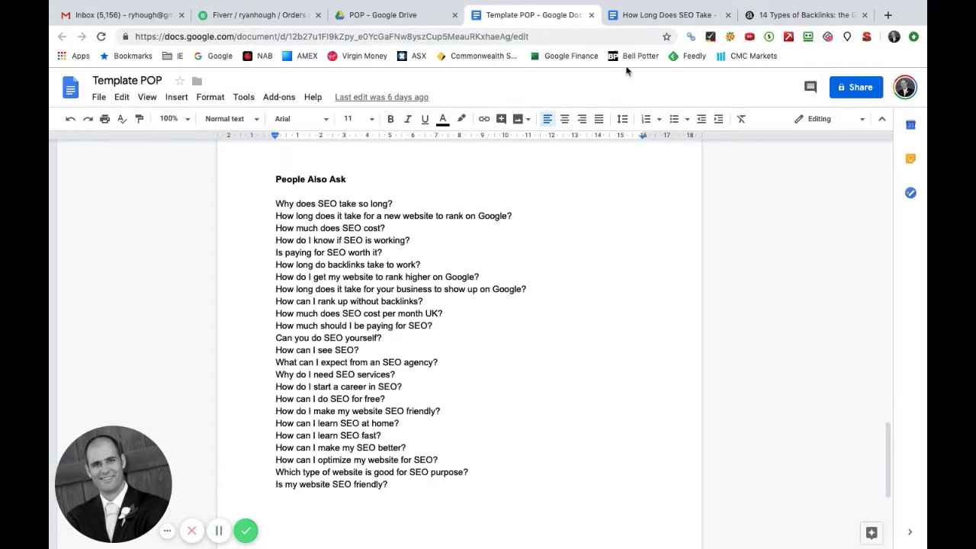
click(642, 13)
scroll(452, 216, down, 1)
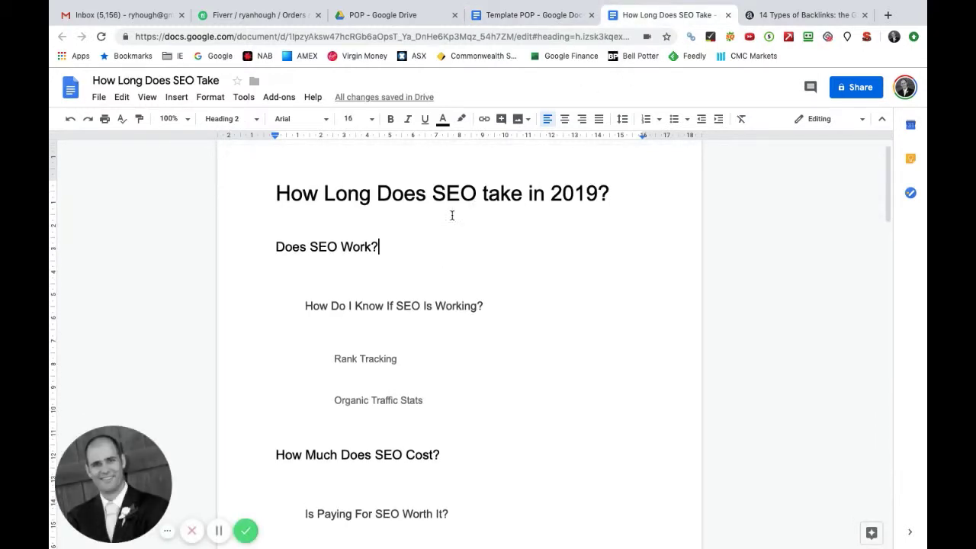
scroll(305, 237, down, 1)
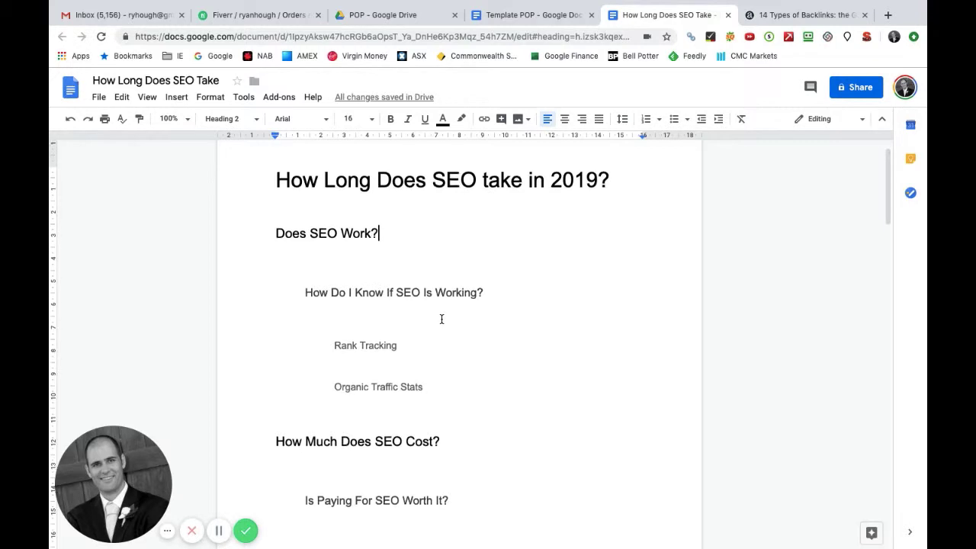
scroll(441, 319, down, 3)
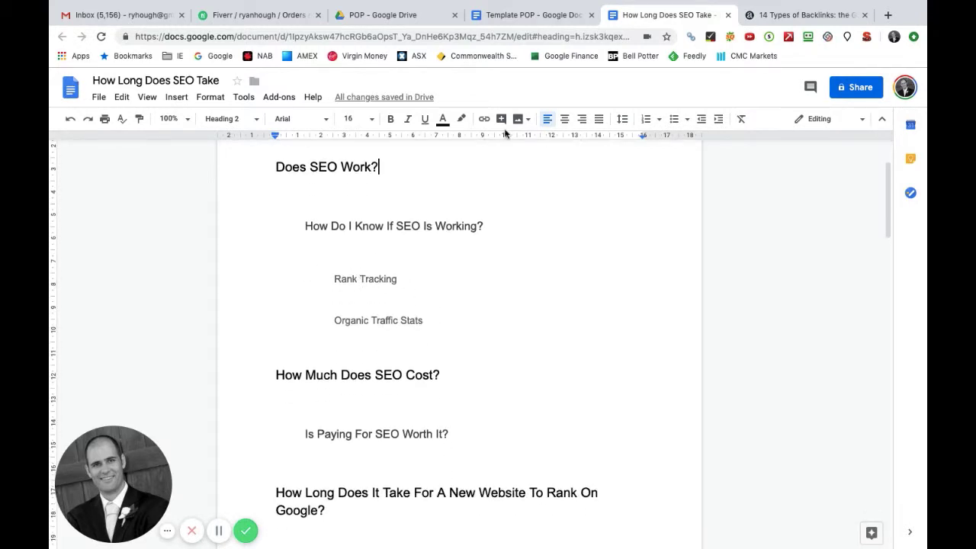
click(519, 15)
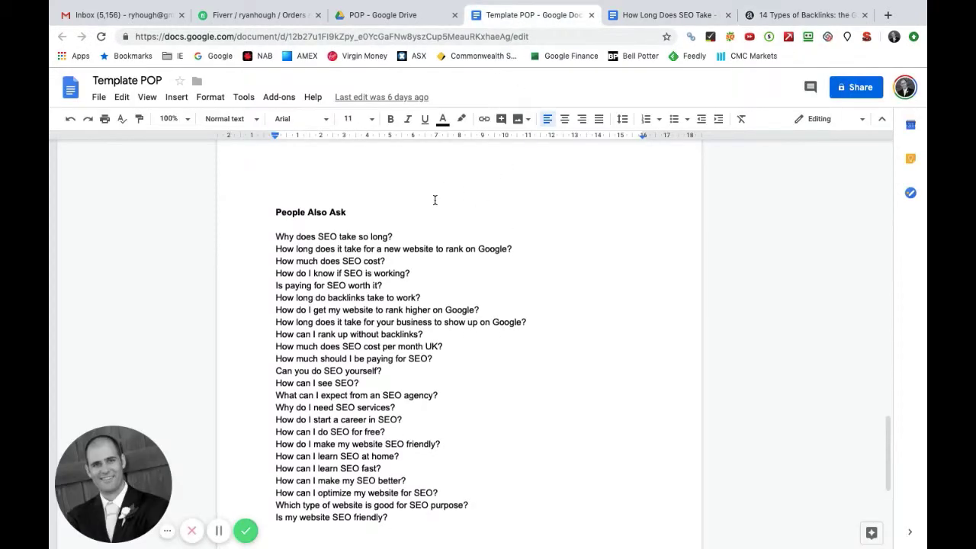
Extend the "Rank Tracking" heading in the How Long Does SEO Take outline to "Rank Tracking Tools"
click(646, 16)
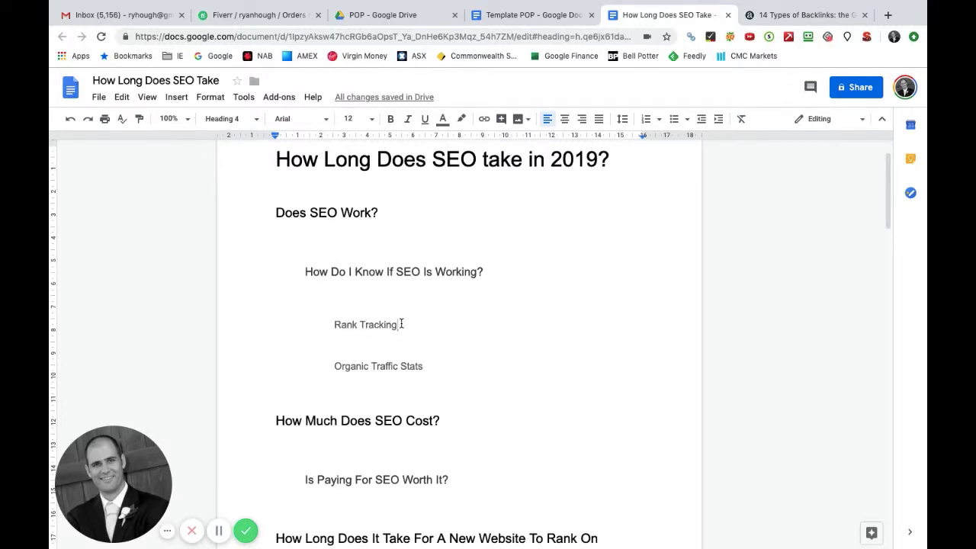
text(To)
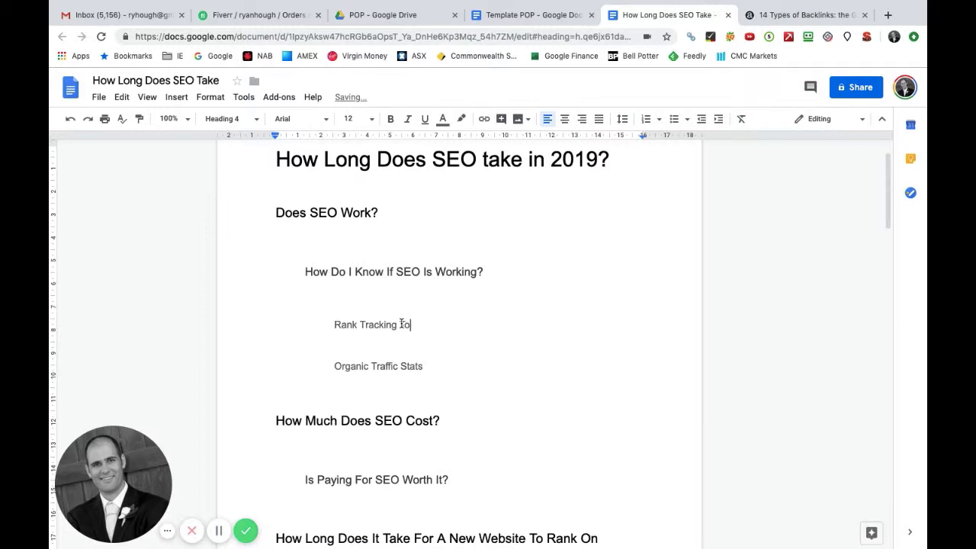
text(ols)
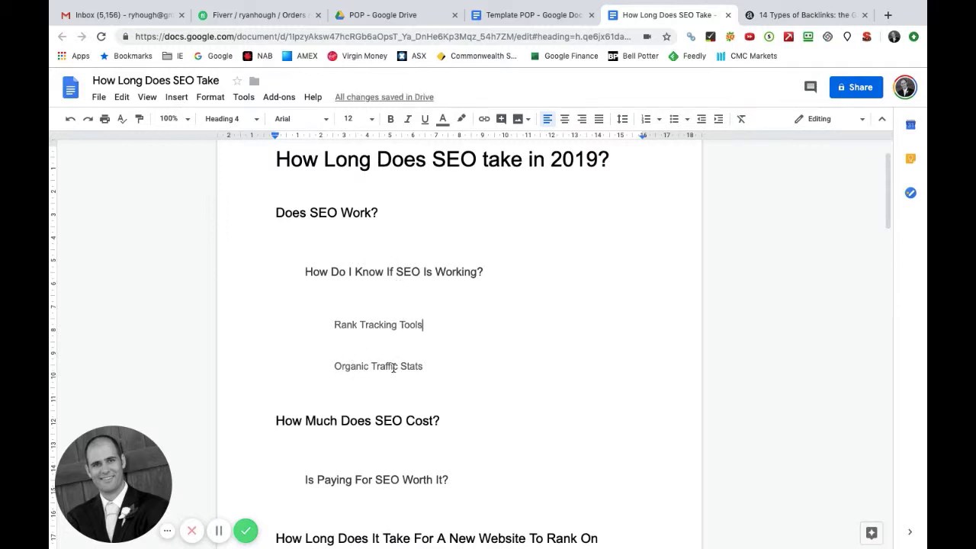
scroll(416, 368, down, 1)
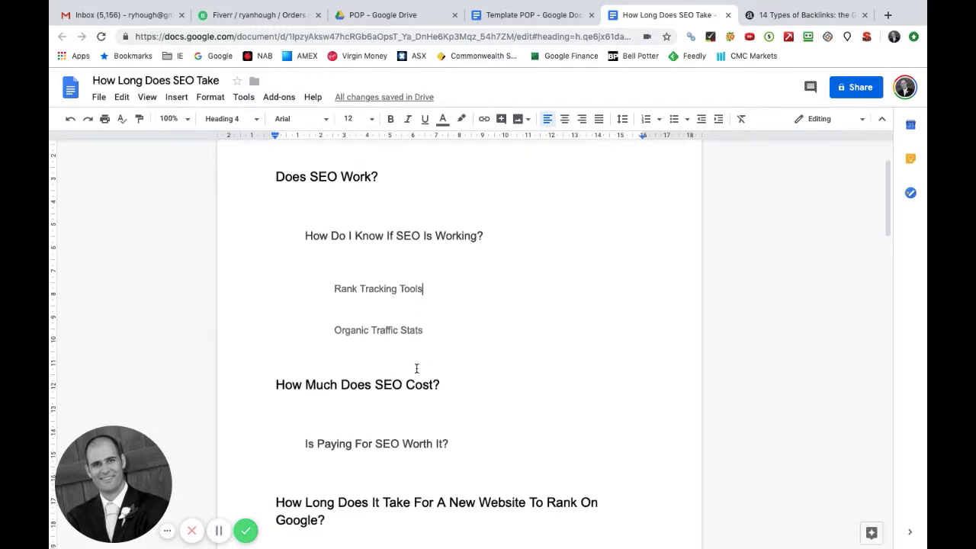
scroll(416, 368, down, 2)
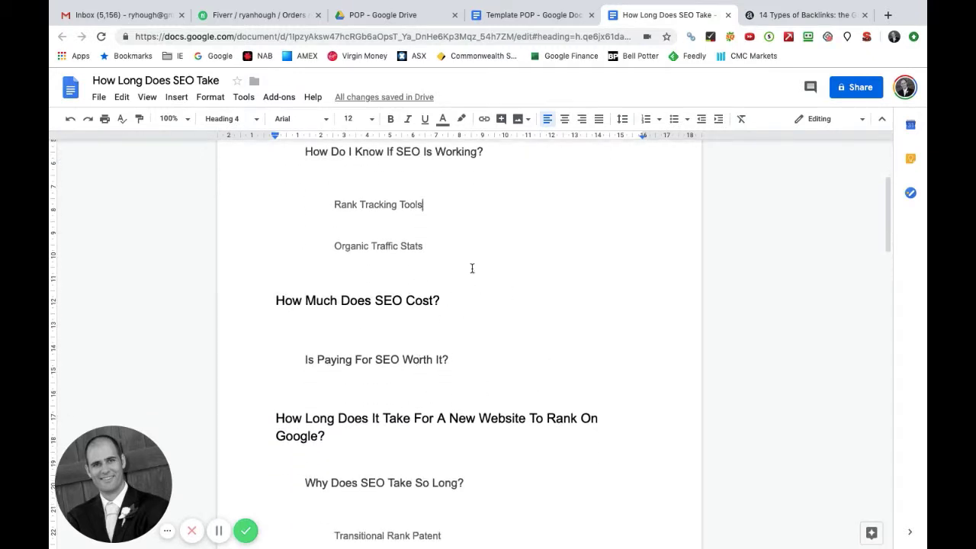
Review the Related Searches, Competitors used and Content Structure sections of the Template POP brief
click(530, 18)
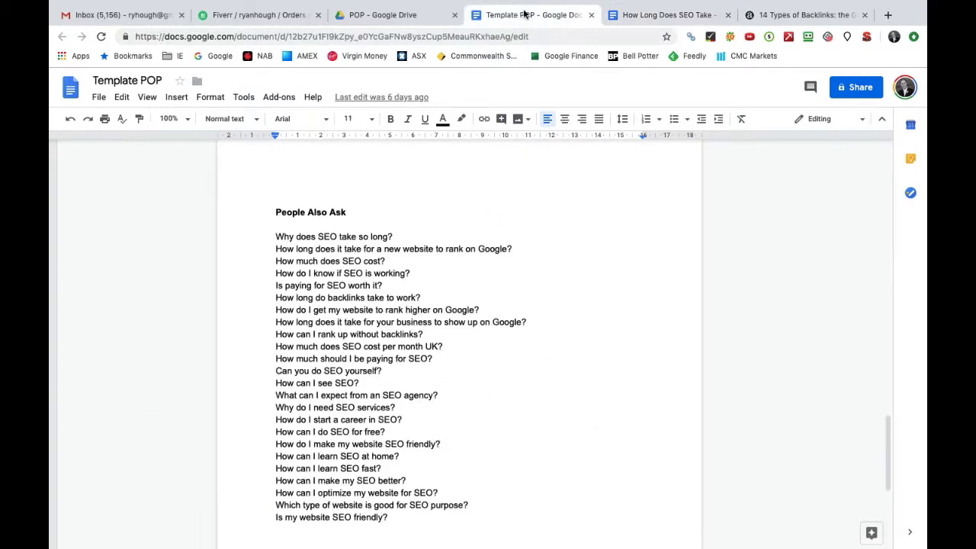
scroll(500, 235, up, 15)
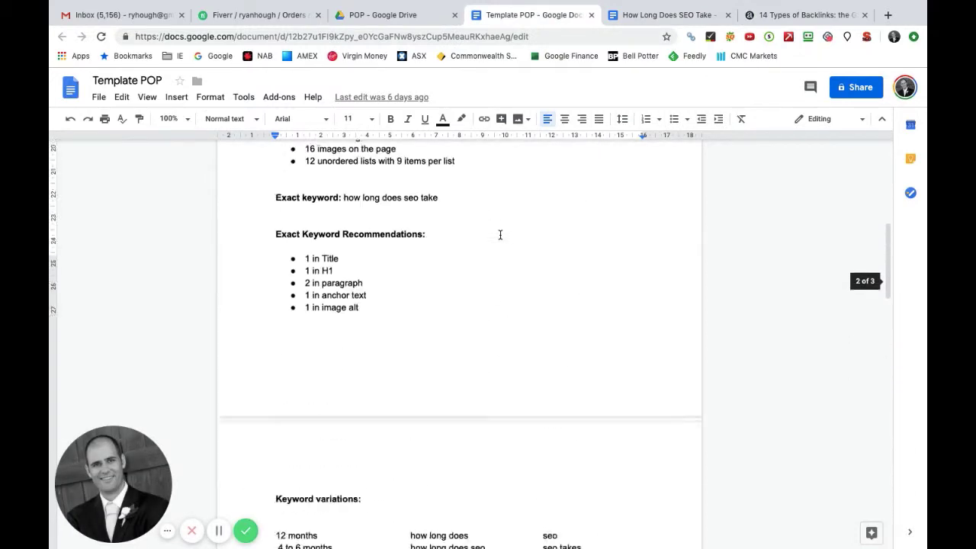
scroll(500, 234, up, 3)
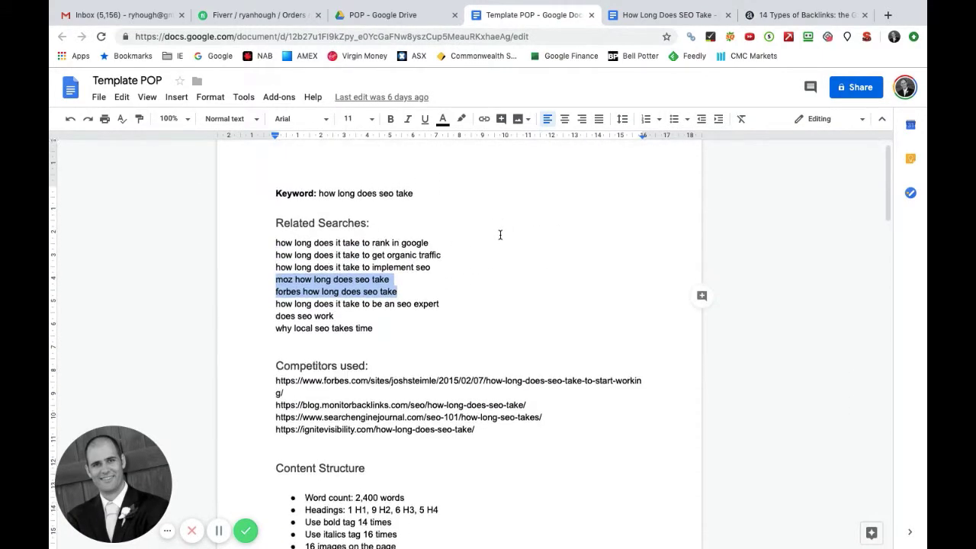
scroll(500, 235, down, 3)
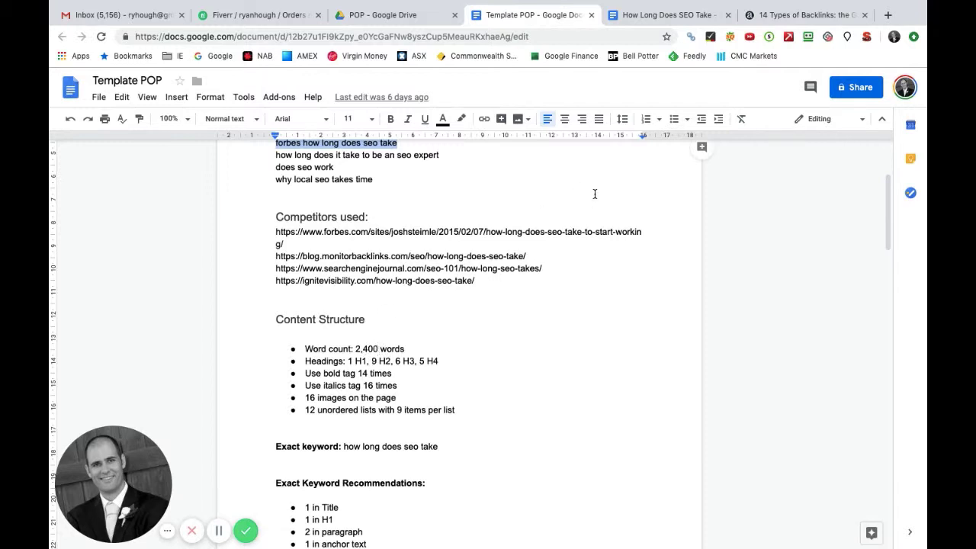
scroll(594, 193, up, 3)
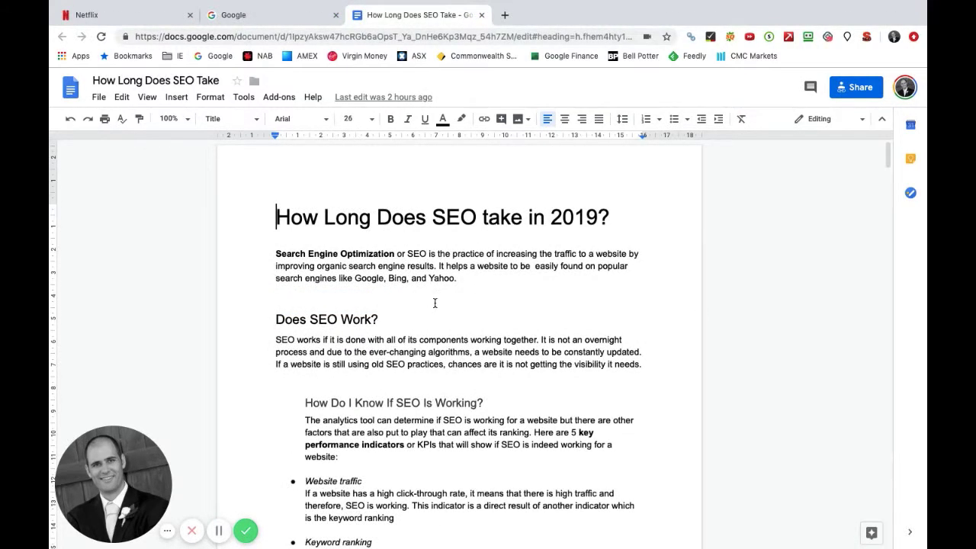
Skim the written How Long Does SEO Take article from the title through "Can You Do SEO Yourself?" and return to its beginning
scroll(434, 302, down, 10)
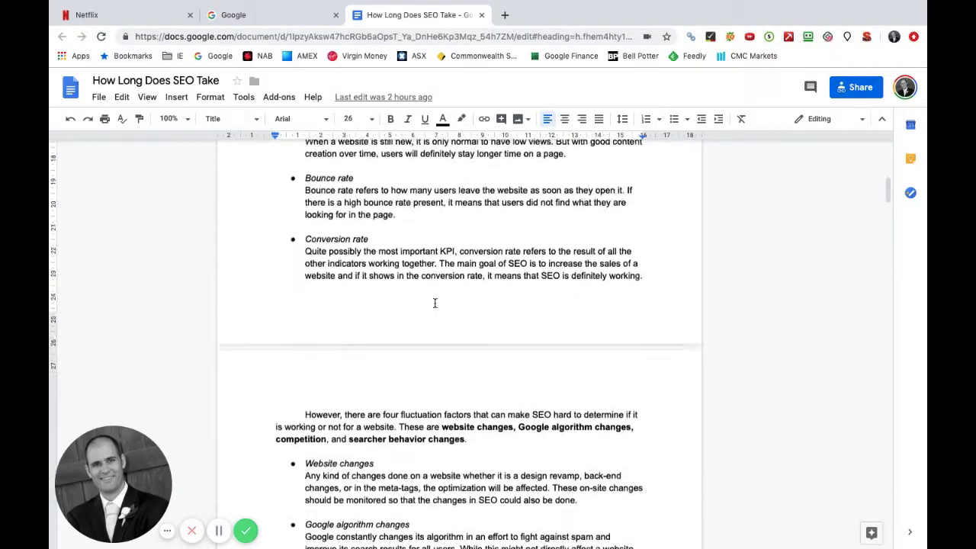
scroll(434, 303, down, 15)
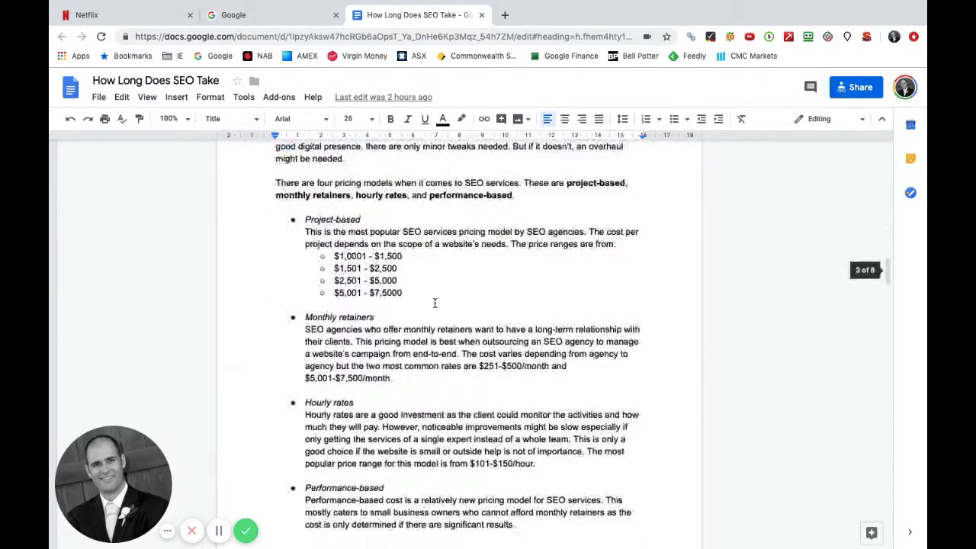
scroll(435, 303, down, 15)
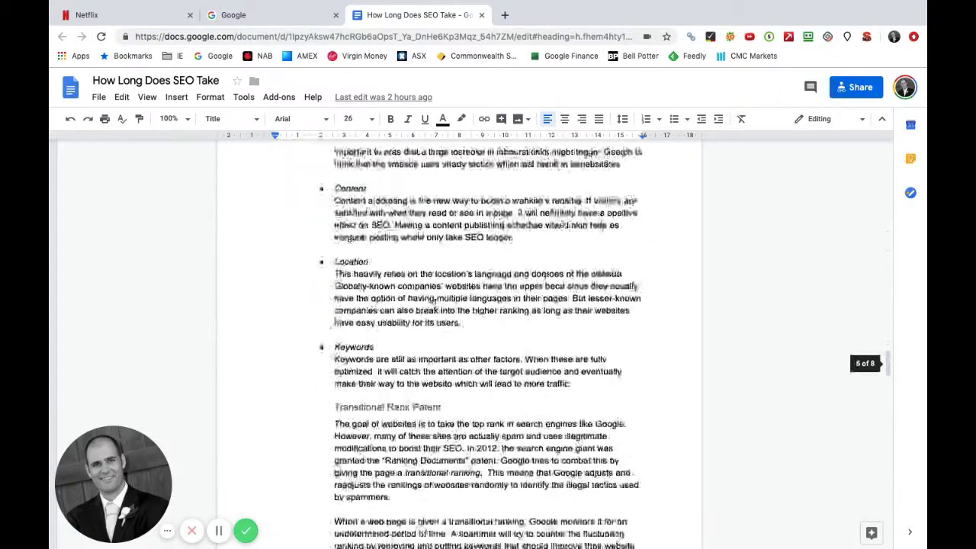
scroll(434, 302, down, 15)
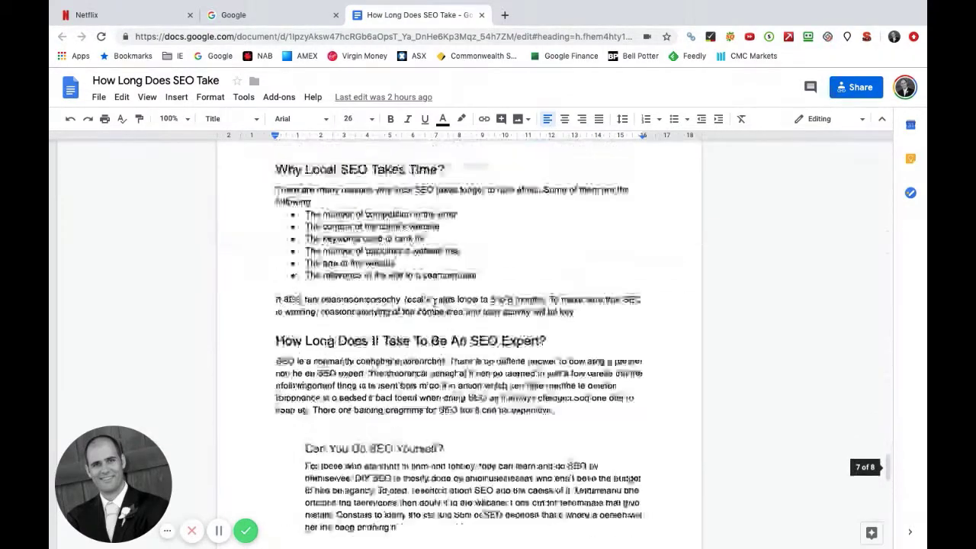
scroll(435, 303, up, 20)
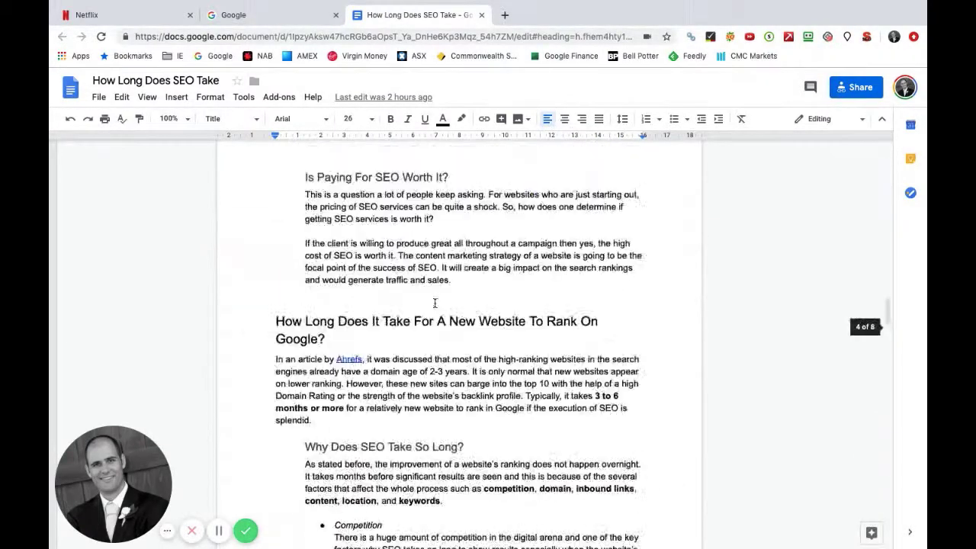
scroll(435, 303, up, 15)
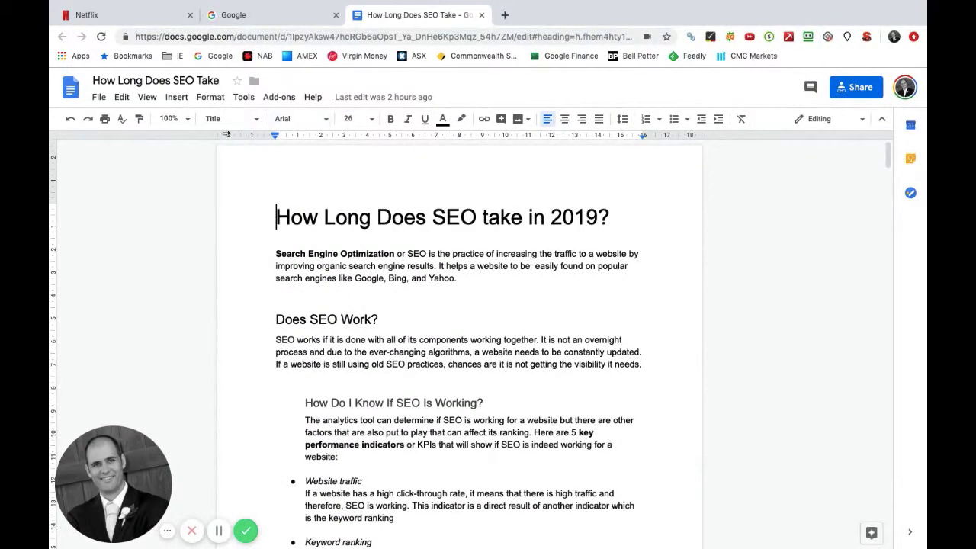
Check the word count of the How Long Does SEO Take article
click(206, 100)
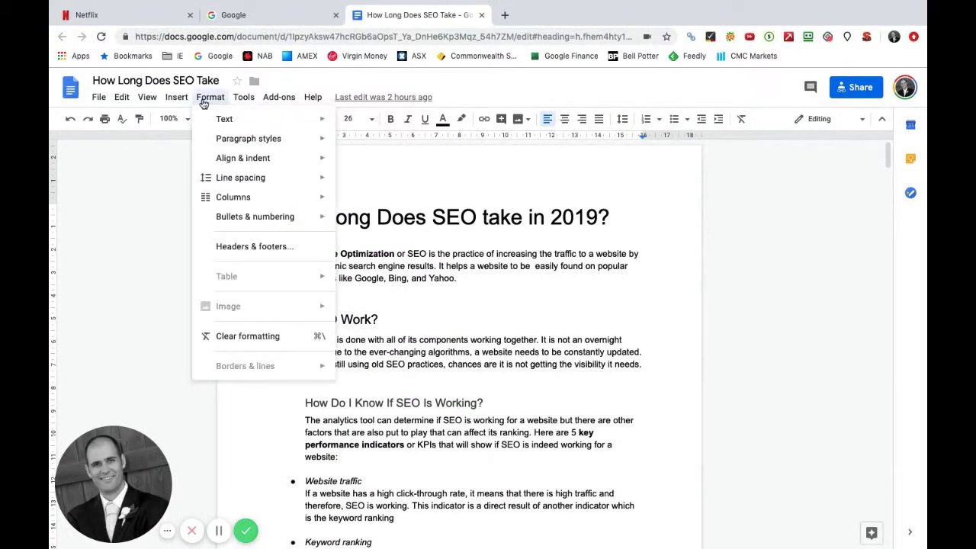
mouse_move(244, 105)
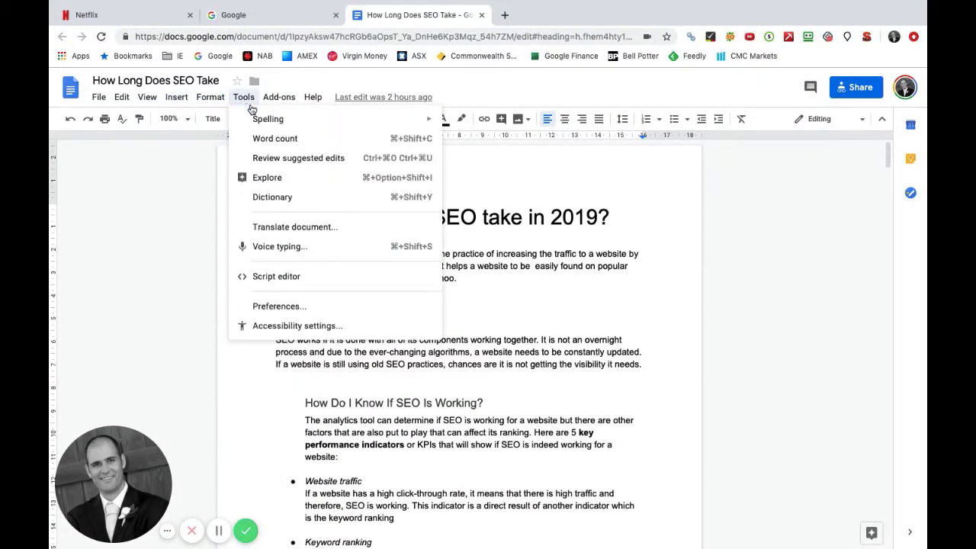
click(261, 138)
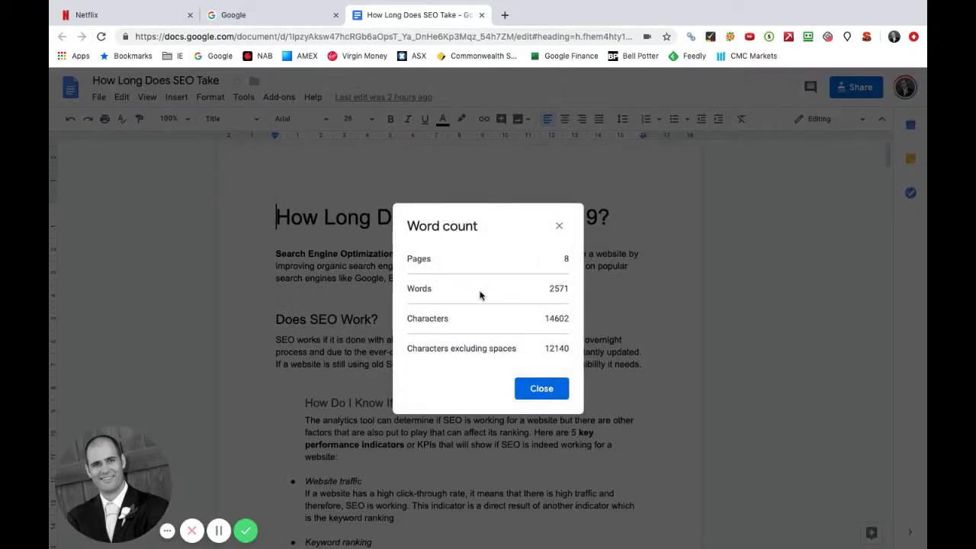
click(558, 229)
Examine the article's introduction and the text under "Does SEO Work?" and "How Do I Know If SEO Is Working?"
scroll(446, 366, down, 2)
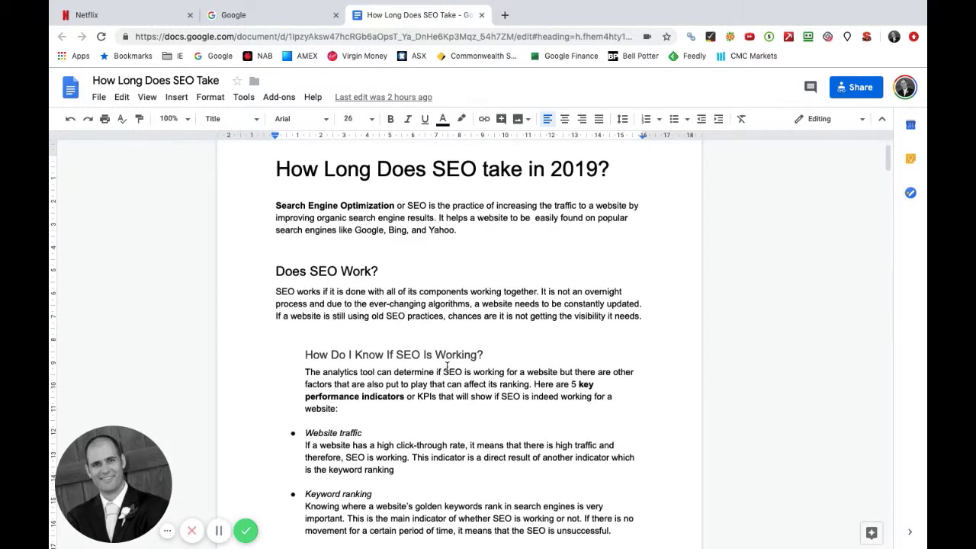
scroll(447, 368, up, 2)
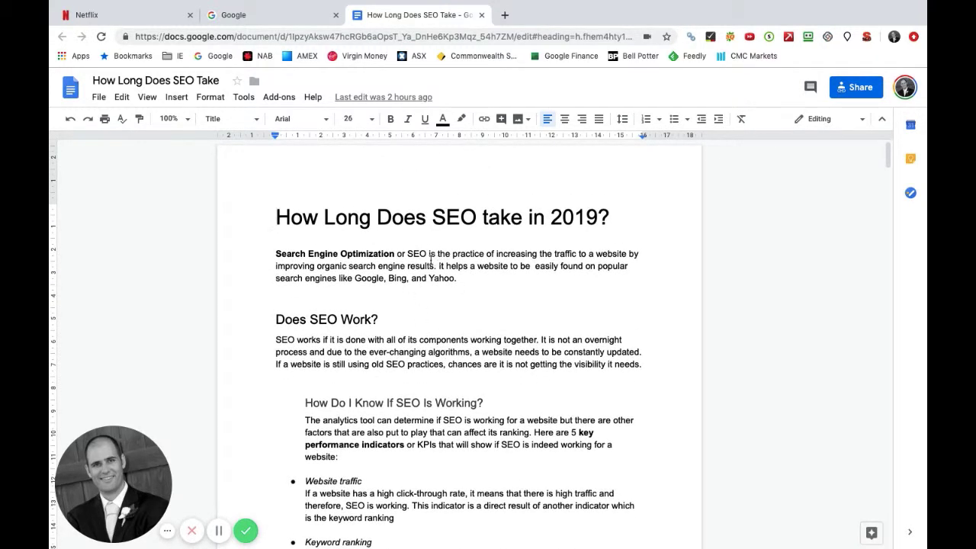
scroll(425, 342, down, 1)
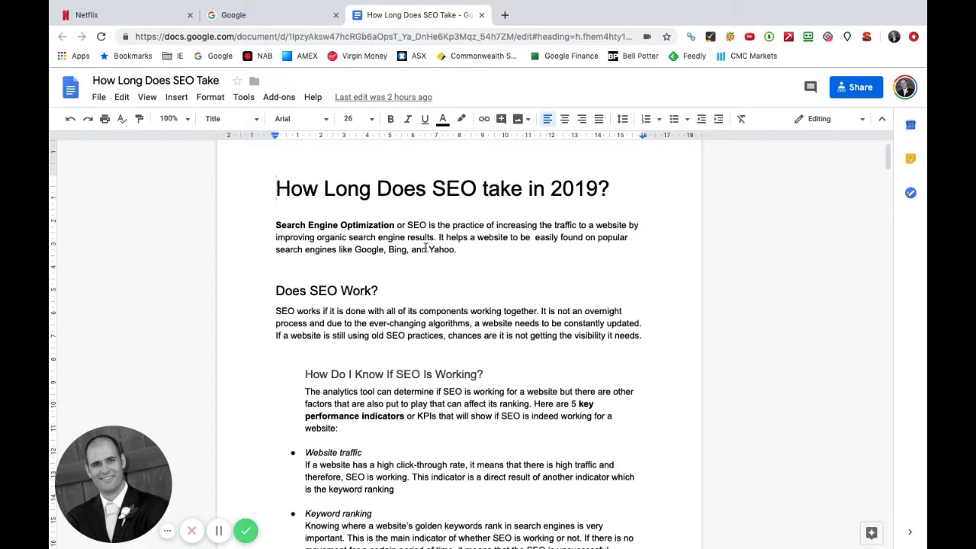
scroll(377, 396, down, 4)
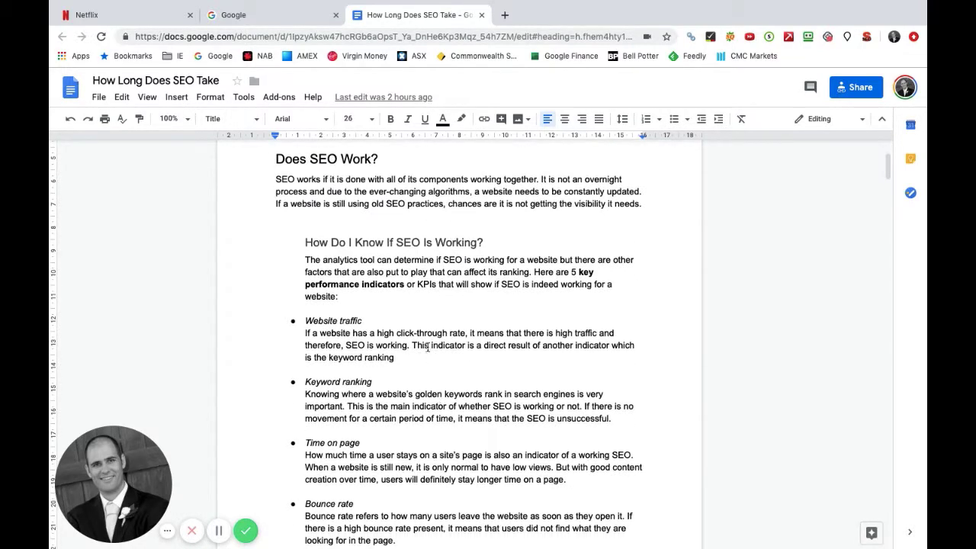
scroll(480, 367, up, 4)
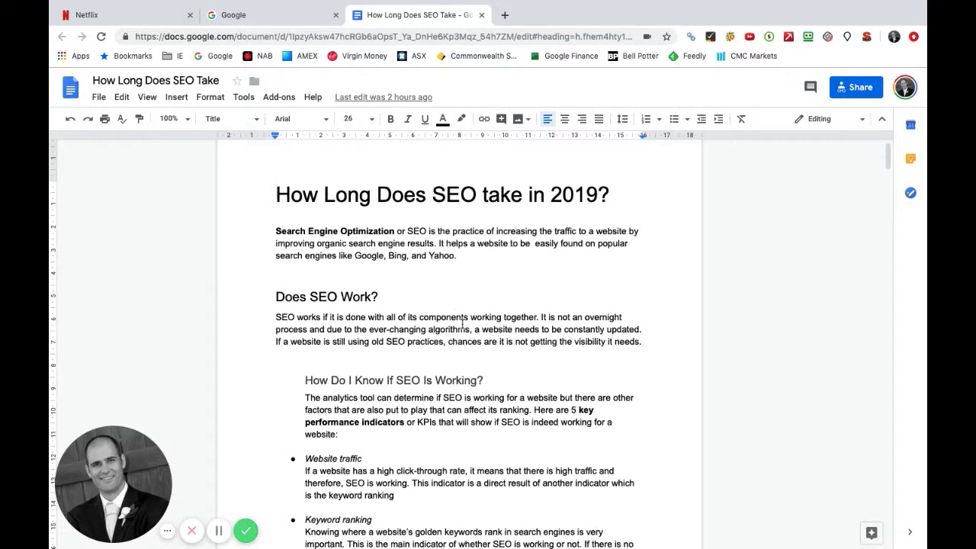
Review the article's body from the website traffic indicator through the SEO cost sections to the factors listed before "Transitional Rank Patent"
scroll(464, 328, down, 3)
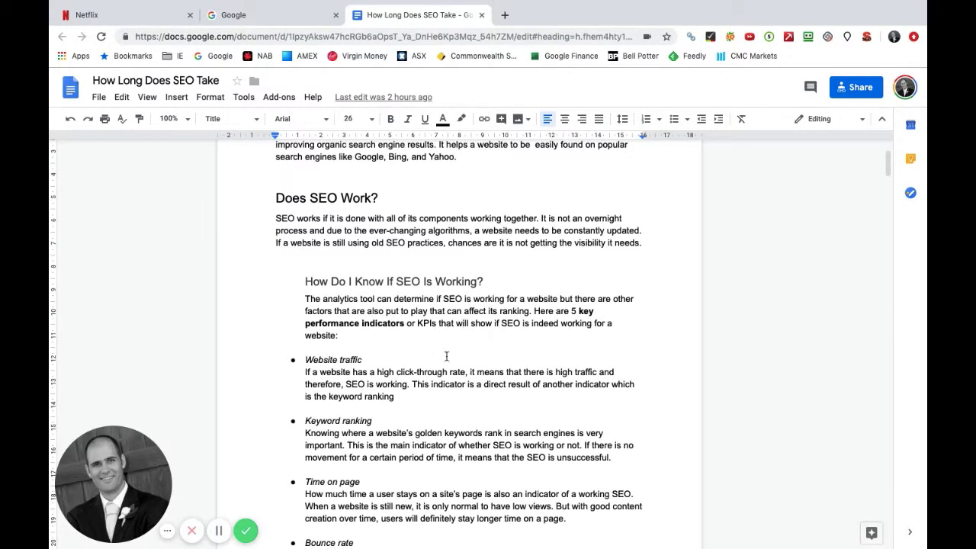
scroll(467, 361, down, 15)
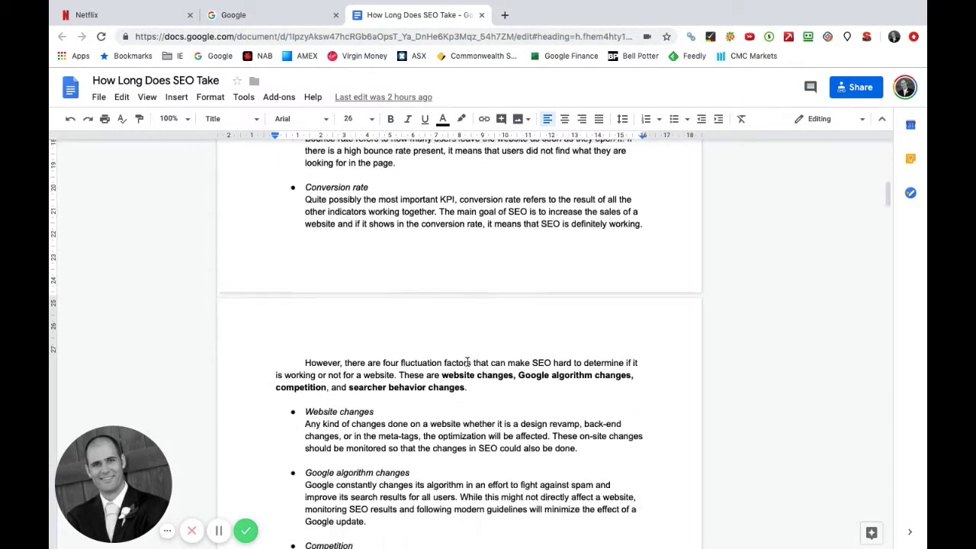
scroll(467, 361, down, 10)
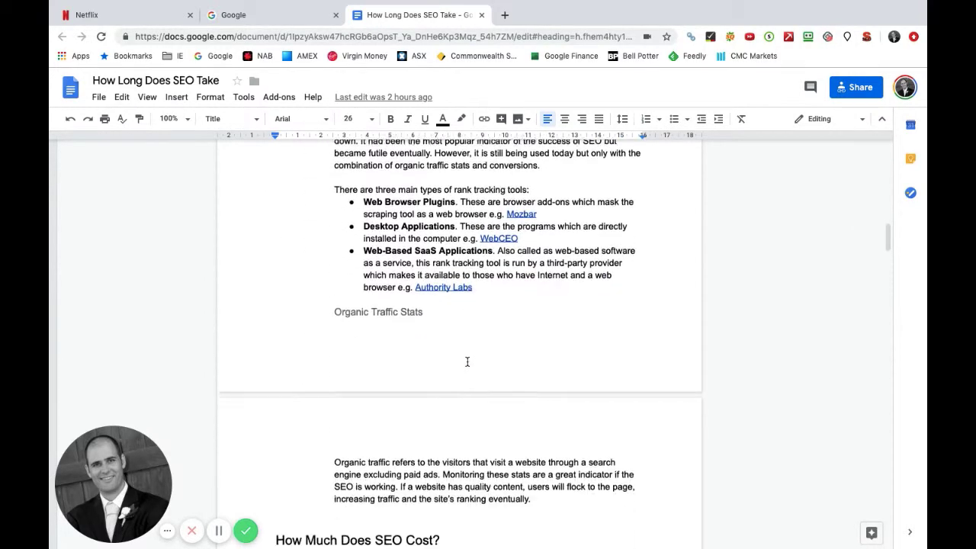
scroll(518, 360, down, 4)
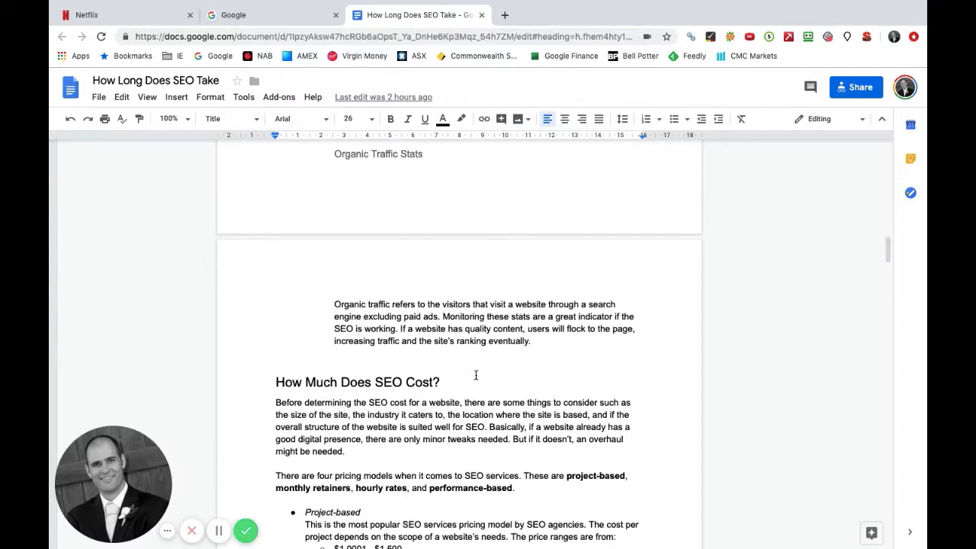
scroll(475, 375, down, 14)
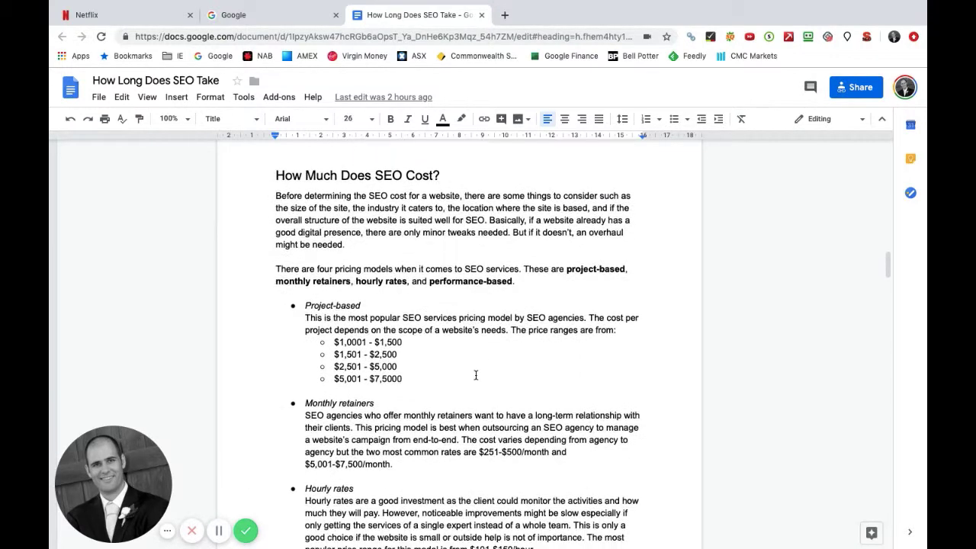
scroll(475, 375, down, 6)
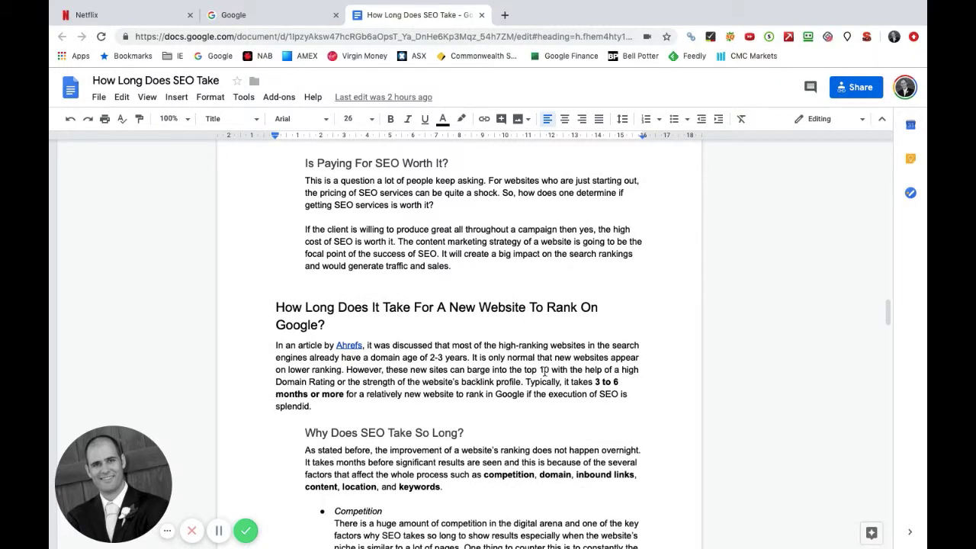
scroll(532, 371, down, 5)
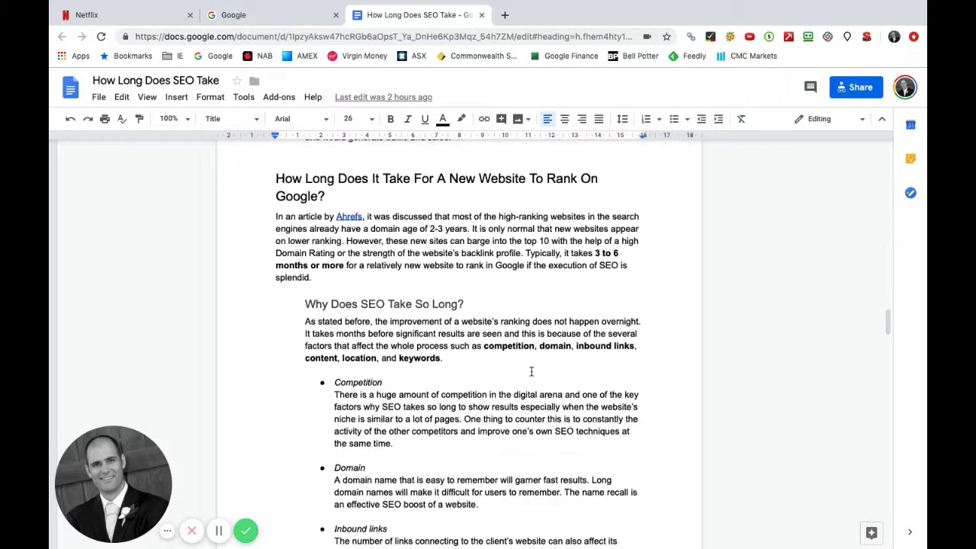
scroll(517, 347, down, 12)
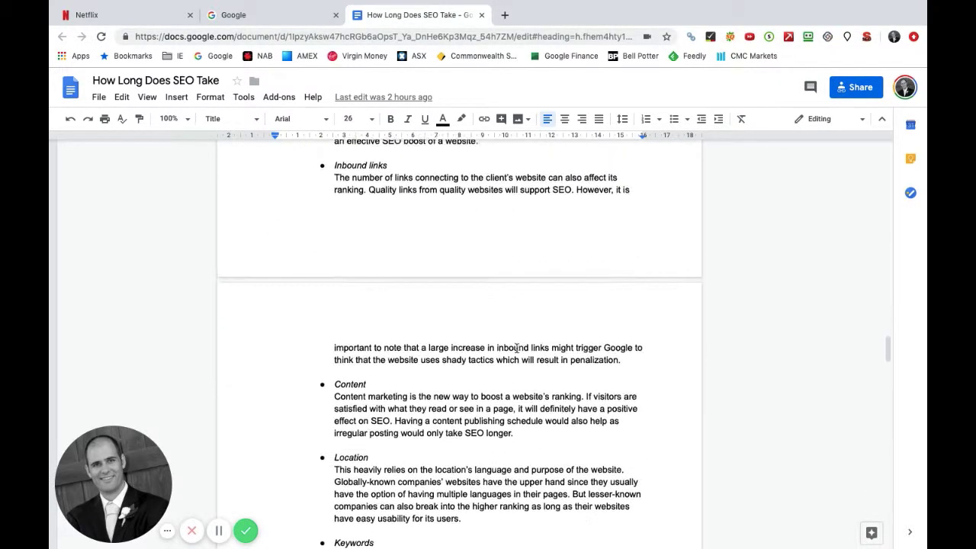
scroll(517, 348, down, 1)
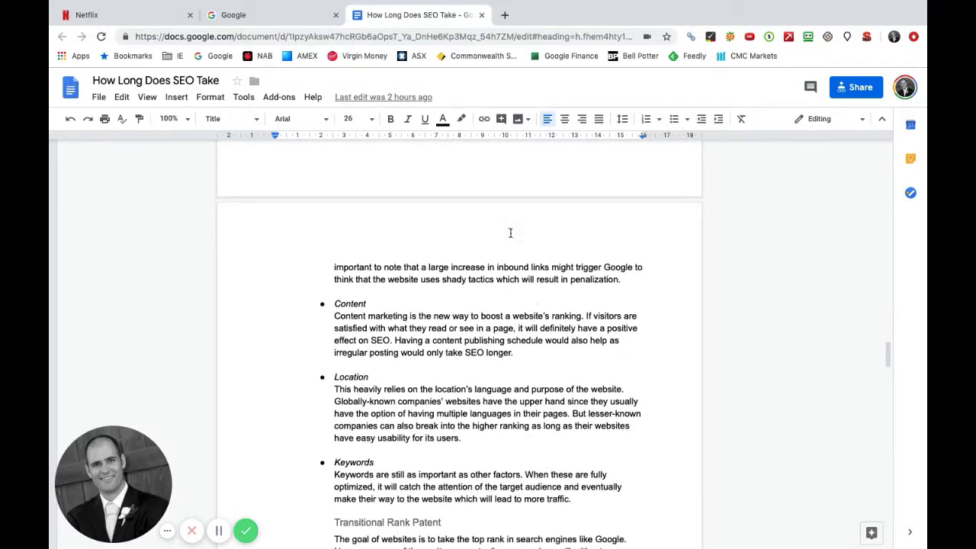
scroll(490, 305, up, 20)
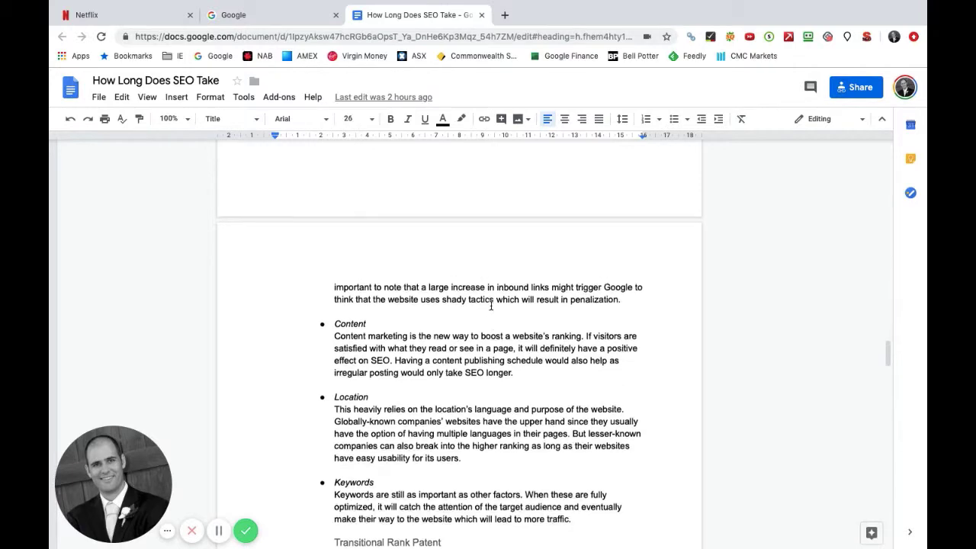
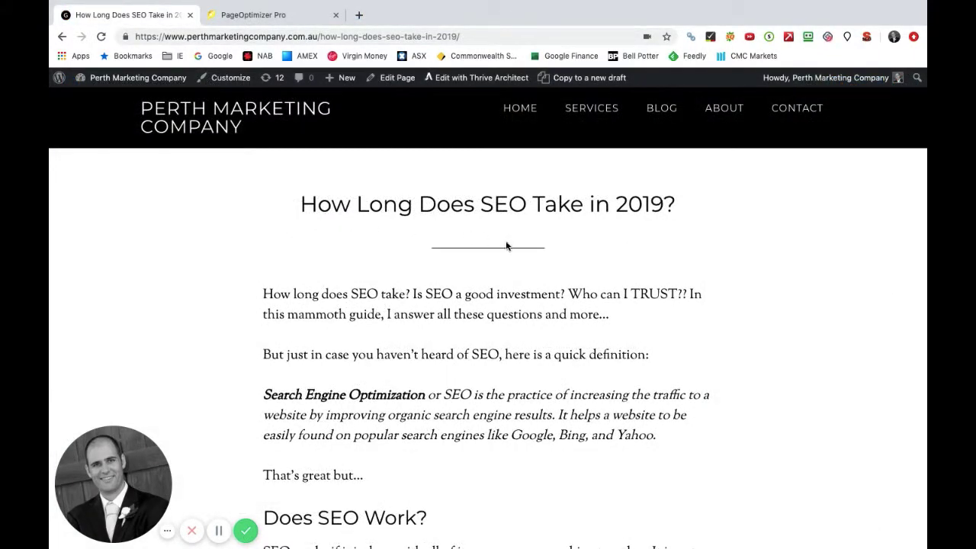
Skim the published "How Long Does SEO Take in 2019?" page from its title to the end and back to the SEO indicators list
scroll(497, 346, down, 1)
scroll(496, 347, up, 1)
scroll(496, 346, down, 4)
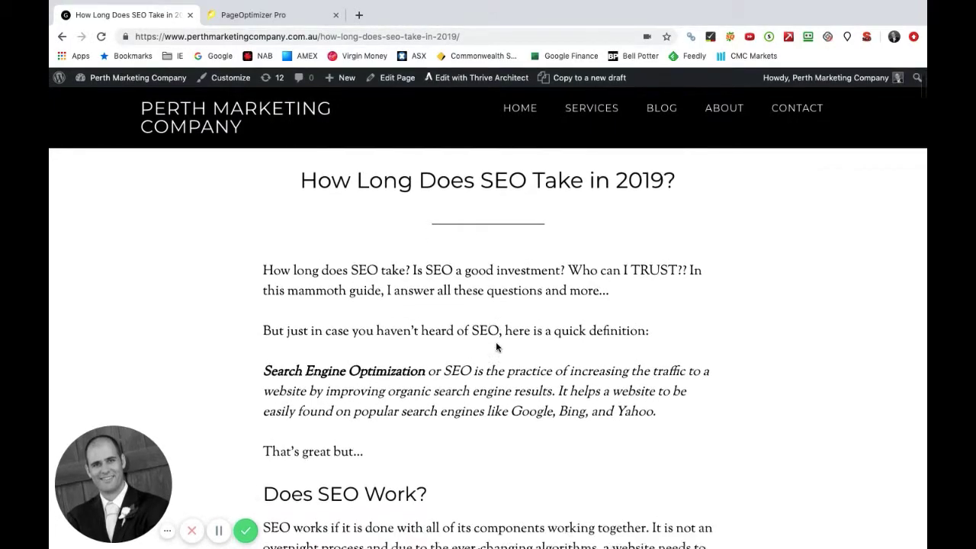
scroll(461, 369, down, 15)
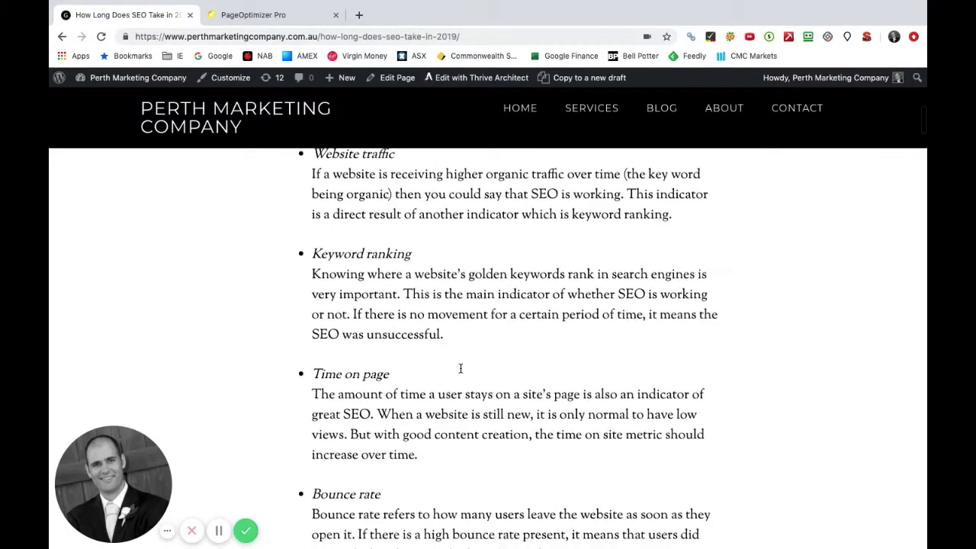
scroll(459, 366, up, 20)
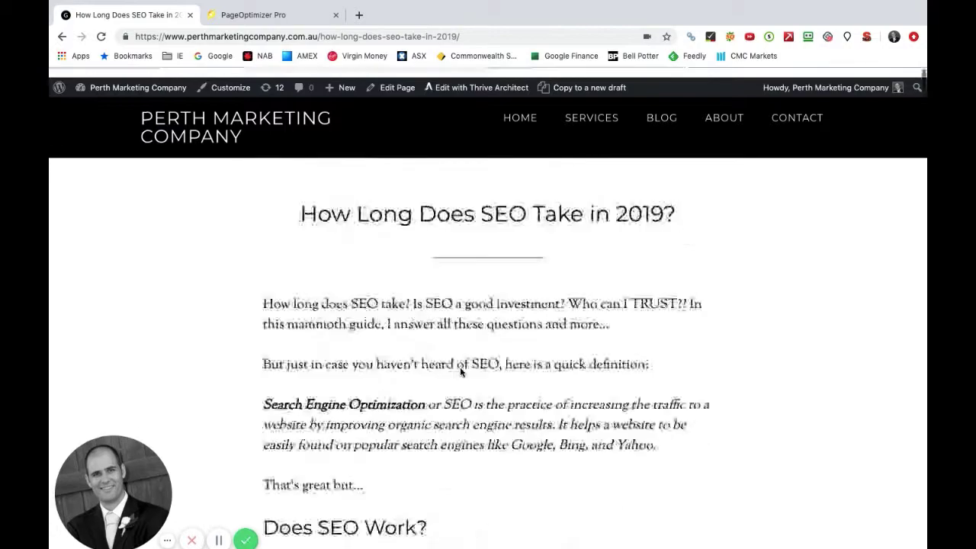
scroll(477, 354, down, 20)
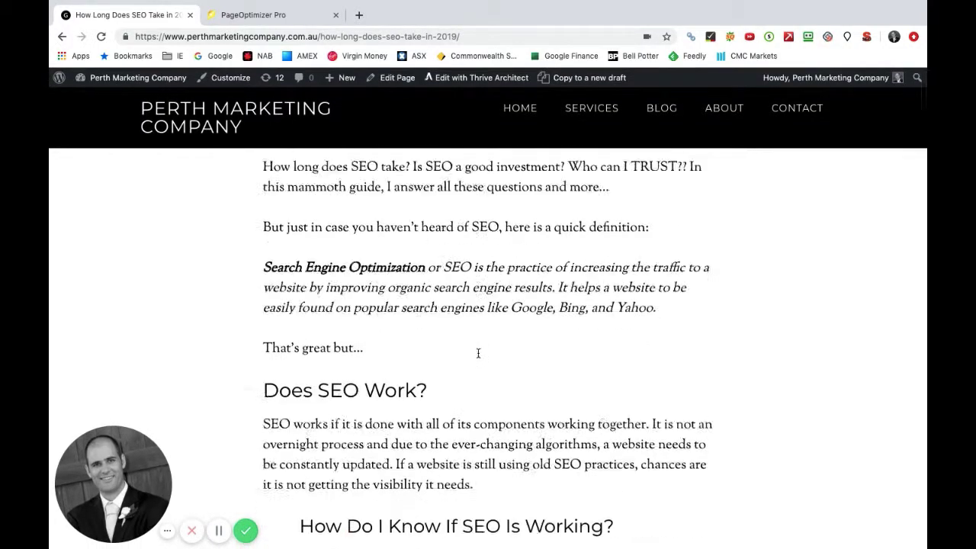
scroll(478, 353, down, 20)
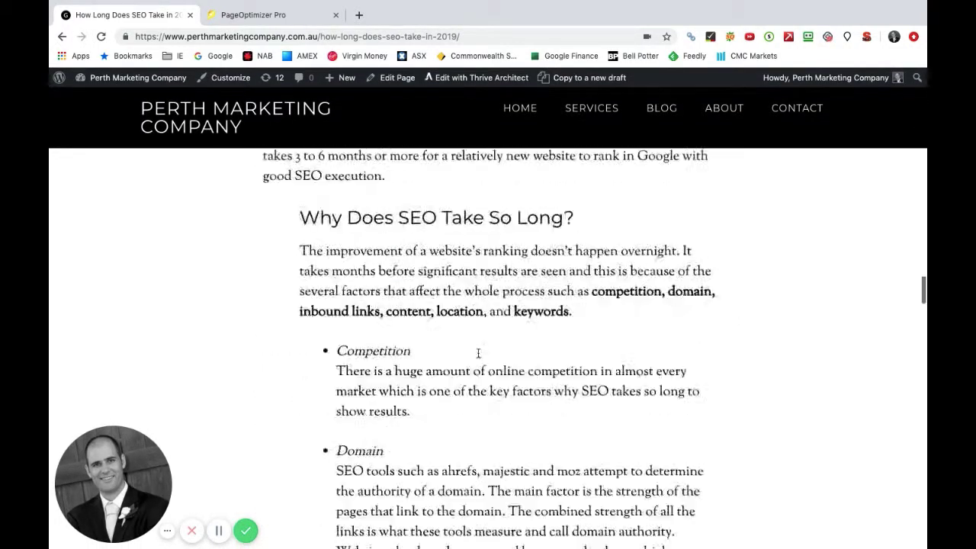
scroll(478, 353, down, 5)
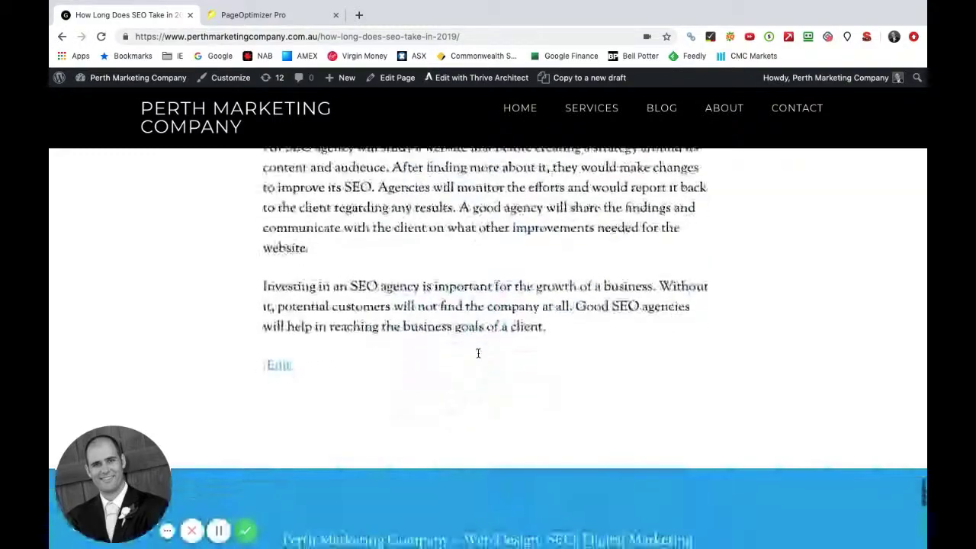
scroll(477, 351, up, 10)
scroll(478, 357, up, 15)
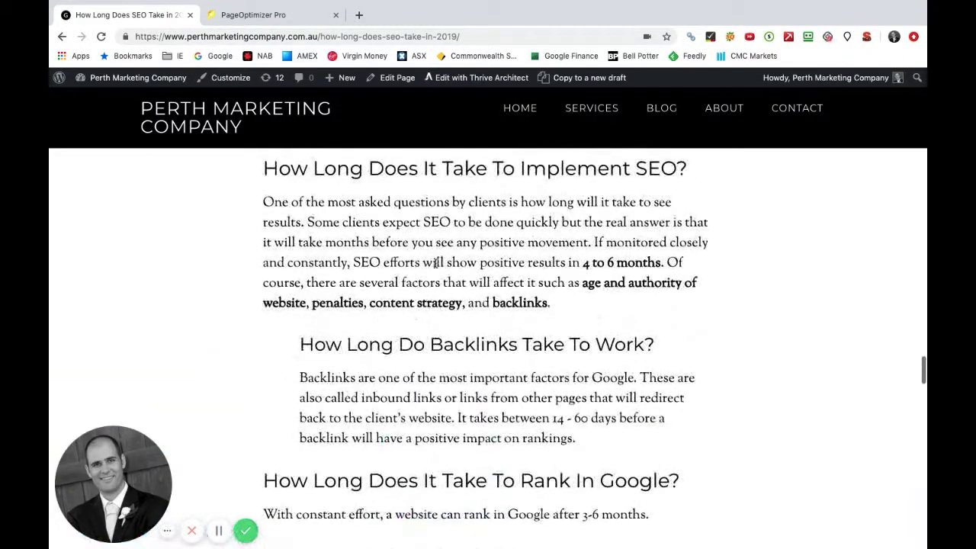
scroll(435, 298, up, 20)
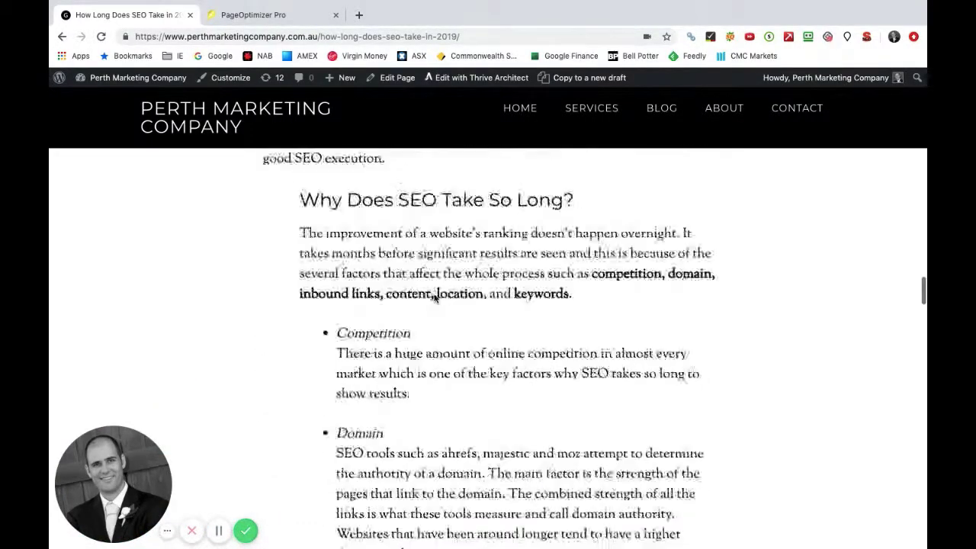
scroll(424, 231, up, 10)
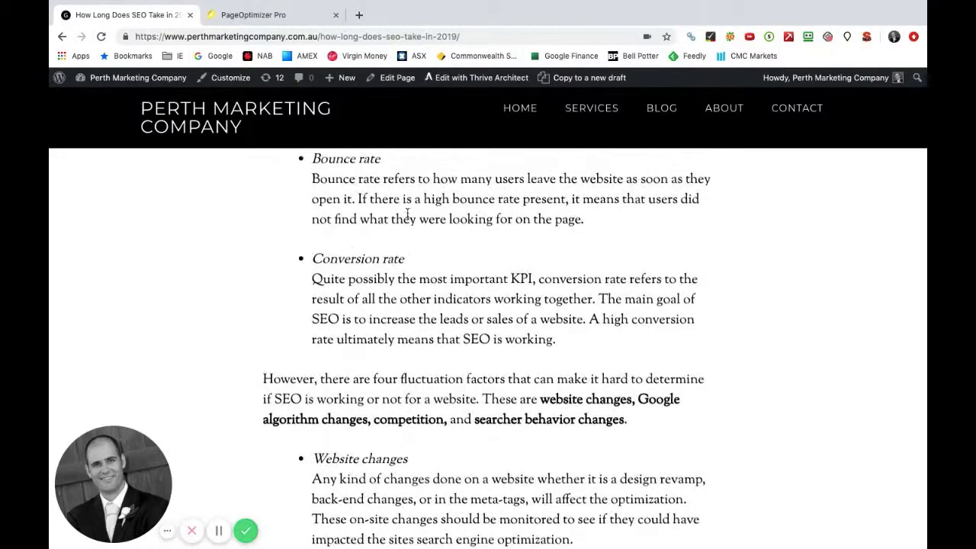
Switch to PageOptimizer Pro, open the 06/05/2019 "how long does seo take" report and start a built-page run, leaving its settings as is
click(289, 15)
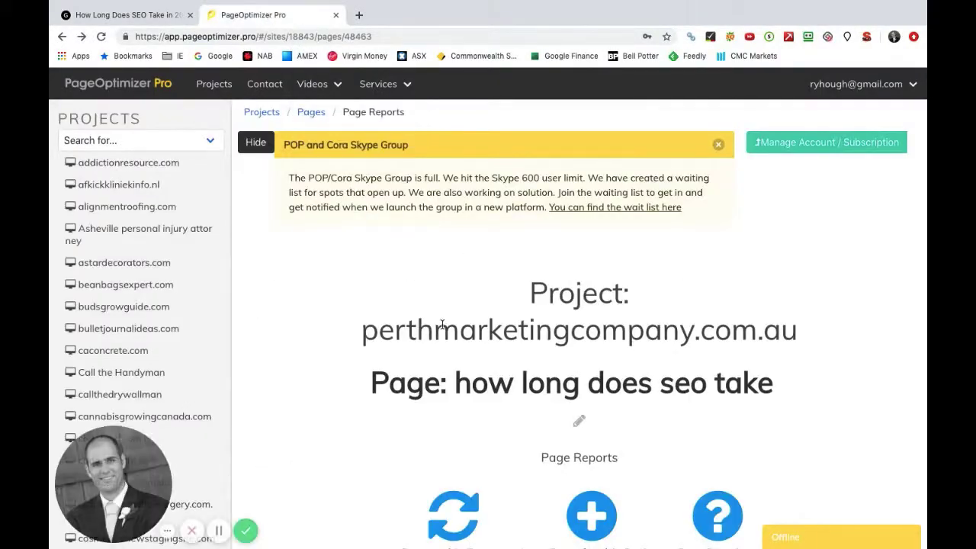
scroll(441, 320, down, 5)
scroll(441, 320, down, 5)
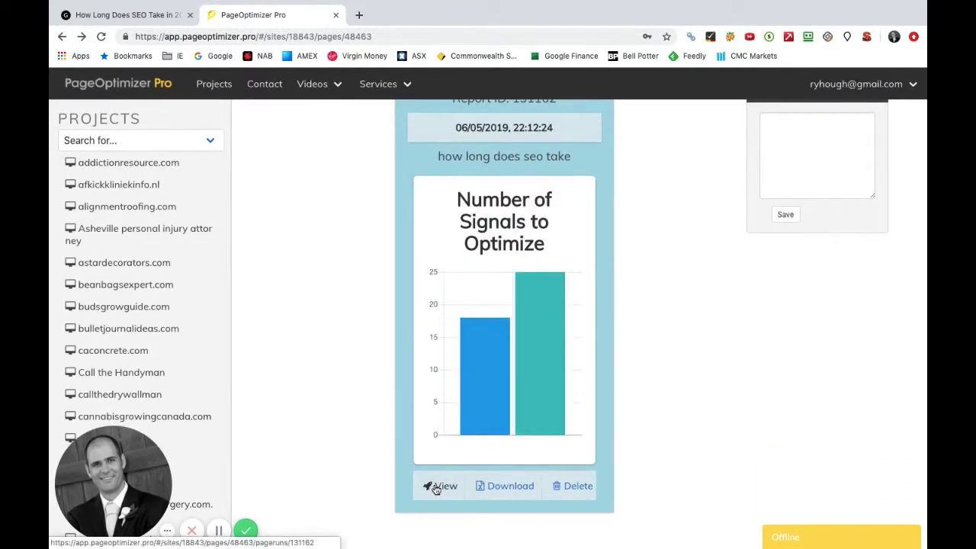
click(438, 486)
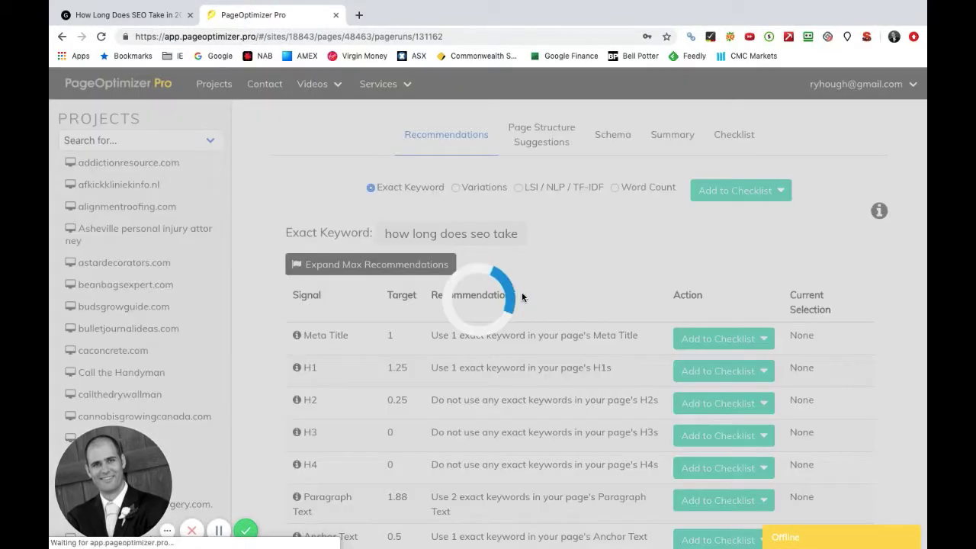
scroll(534, 292, up, 5)
scroll(534, 295, up, 3)
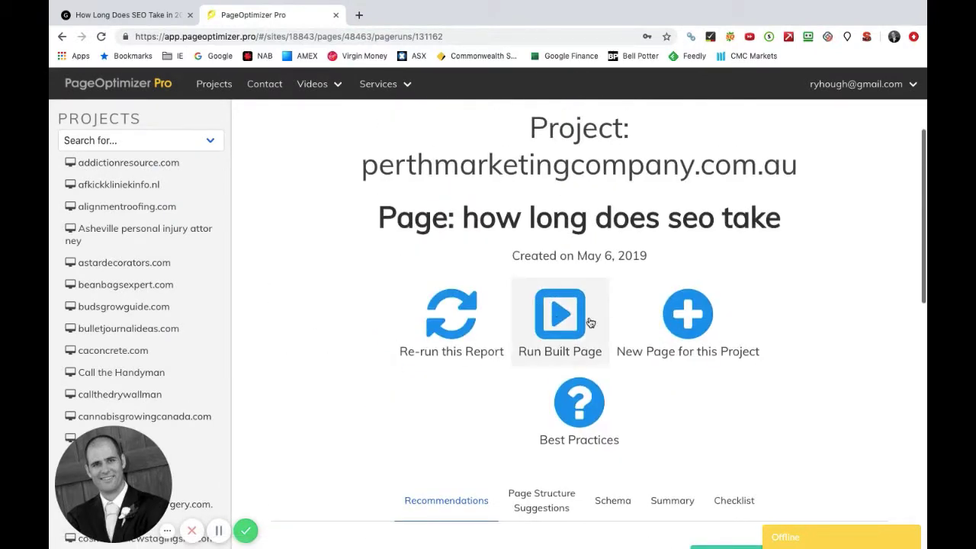
click(558, 319)
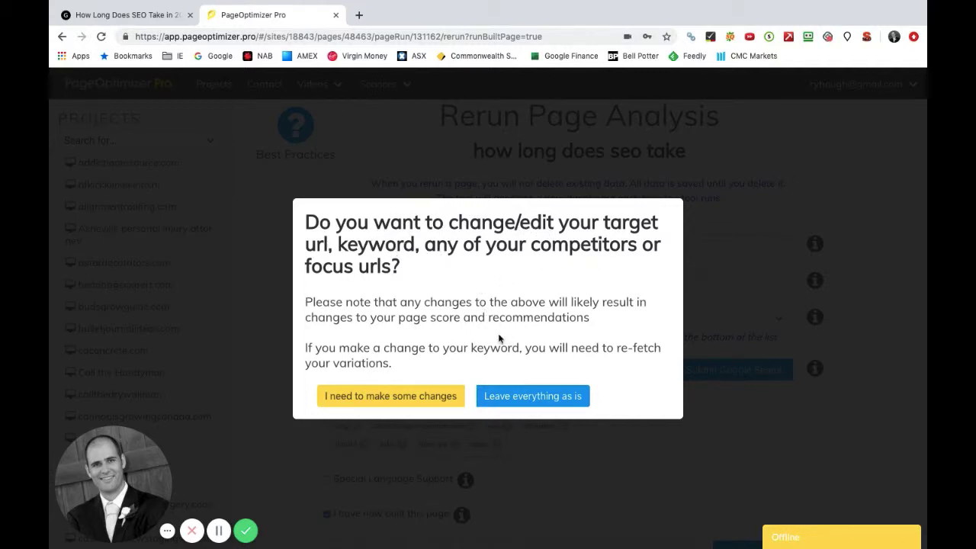
click(533, 395)
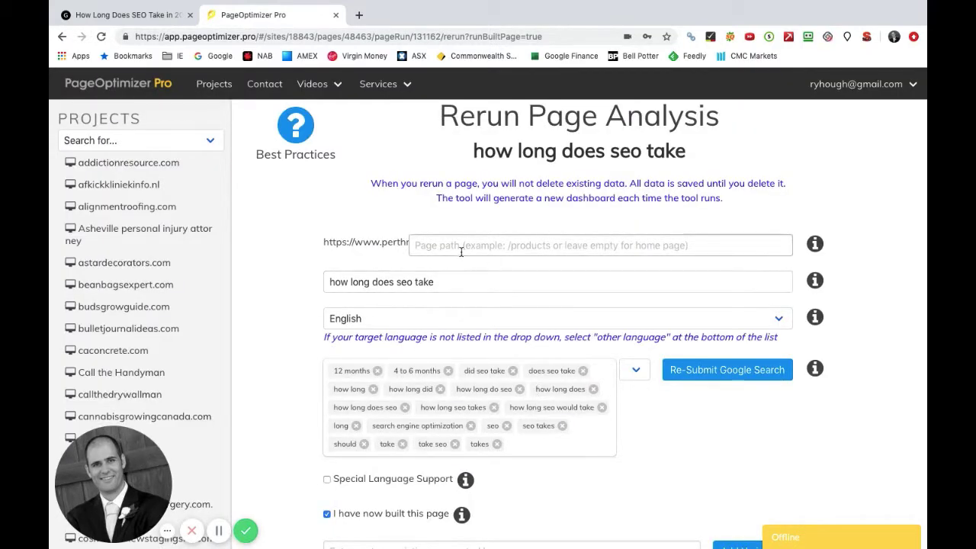
Set the page path of the rerun to how-long-does-seo-take-in-2019/, using the published article's URL without the domain
click(145, 13)
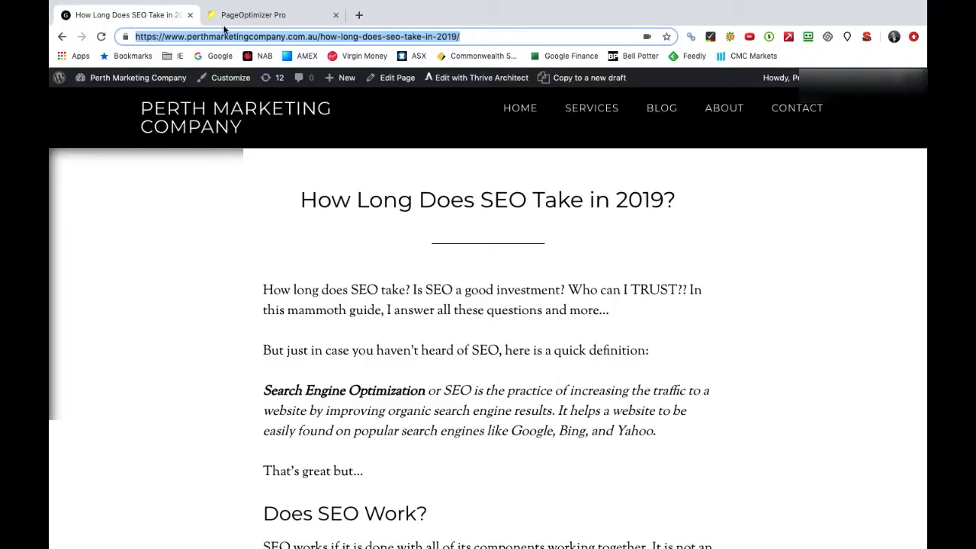
click(279, 16)
click(465, 245)
text(https://www.perthmarketingcompany.com.au/how-long-does-seo-take-in-2019/)
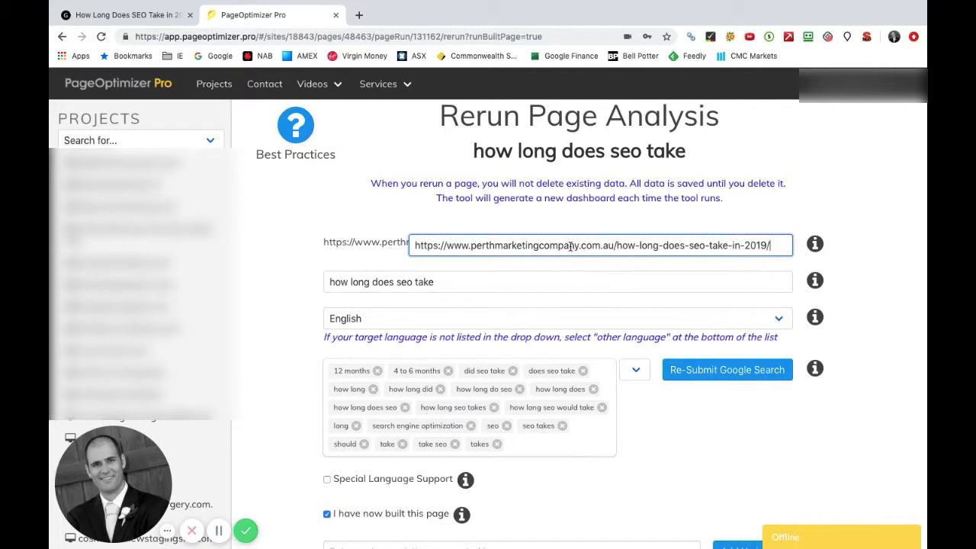
drag(616, 245, 401, 228)
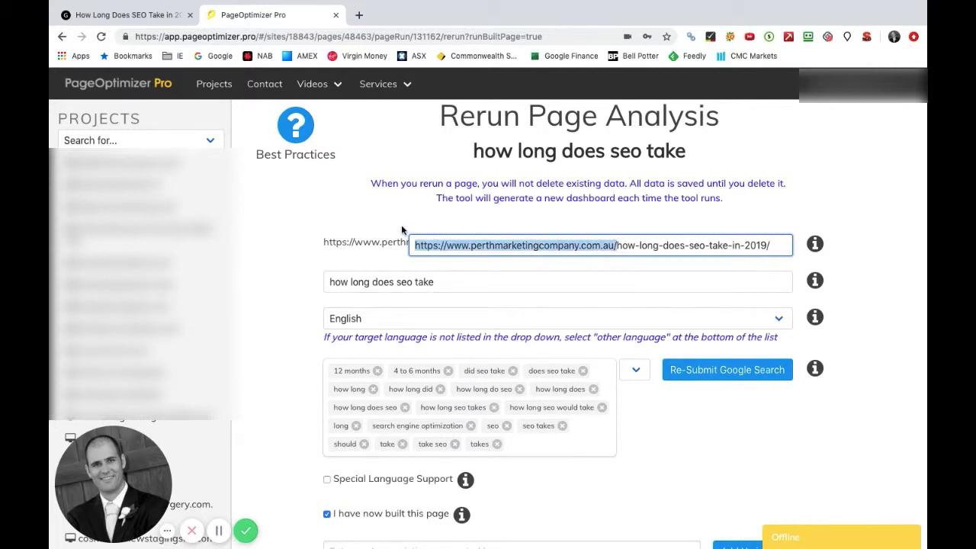
key(BackSpace)
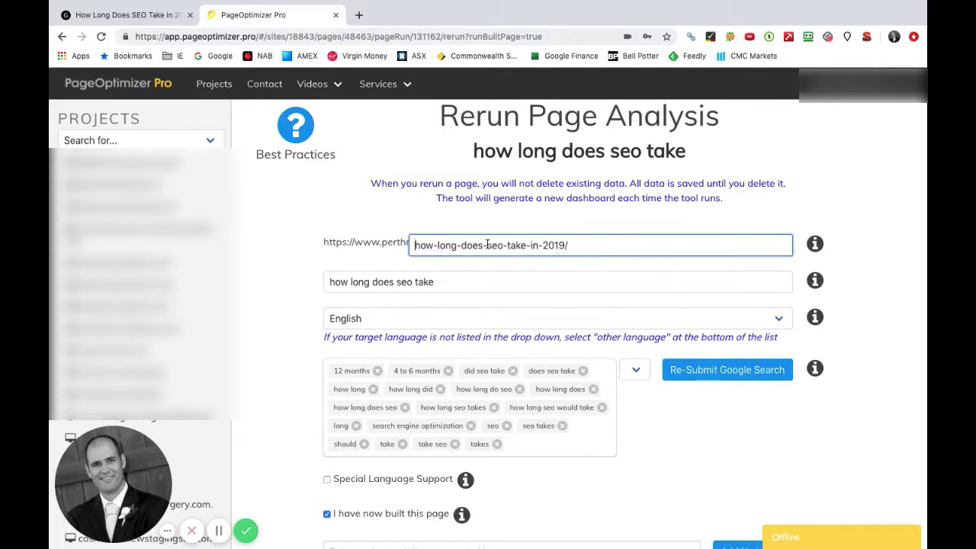
text(/)
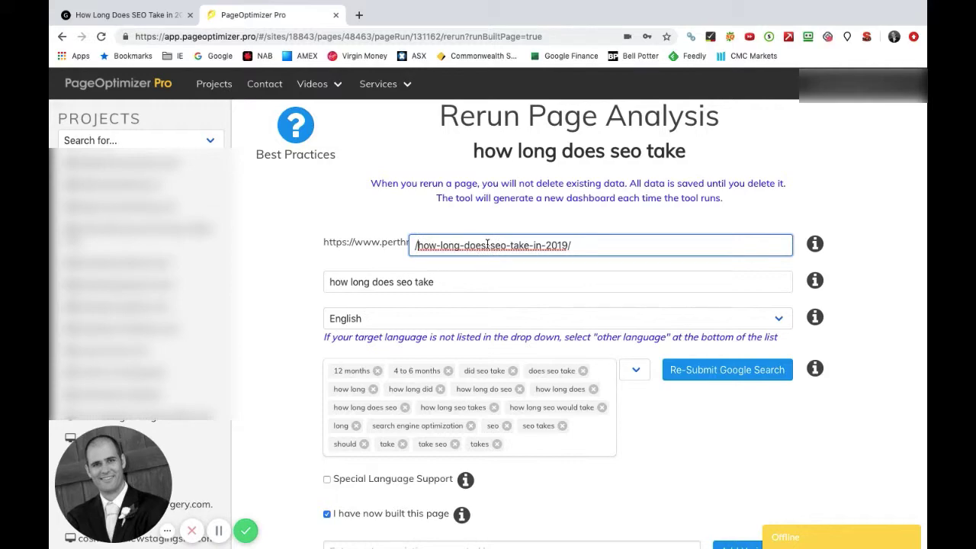
key(BackSpace)
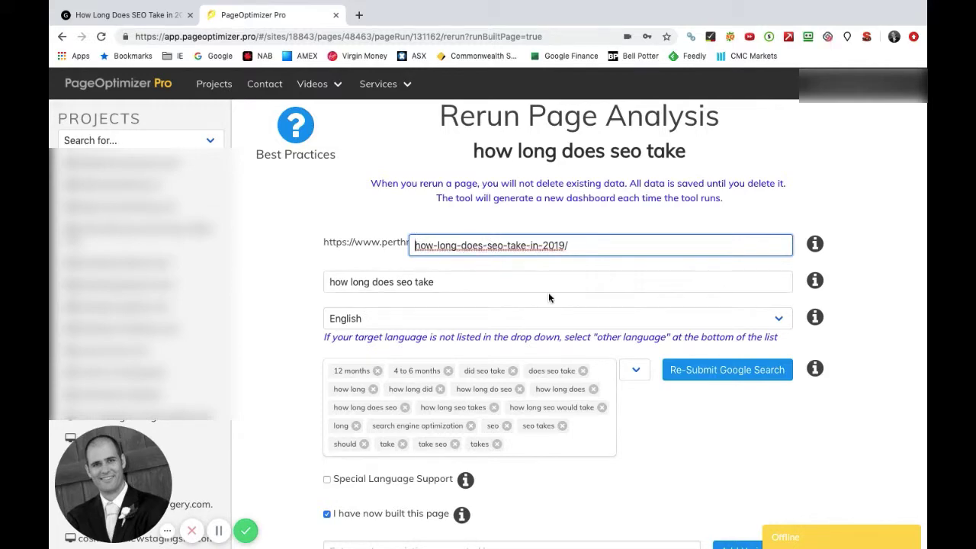
Submit the built-page analysis with the existing keyword variations and competitor URLs
scroll(549, 297, down, 5)
scroll(548, 298, down, 8)
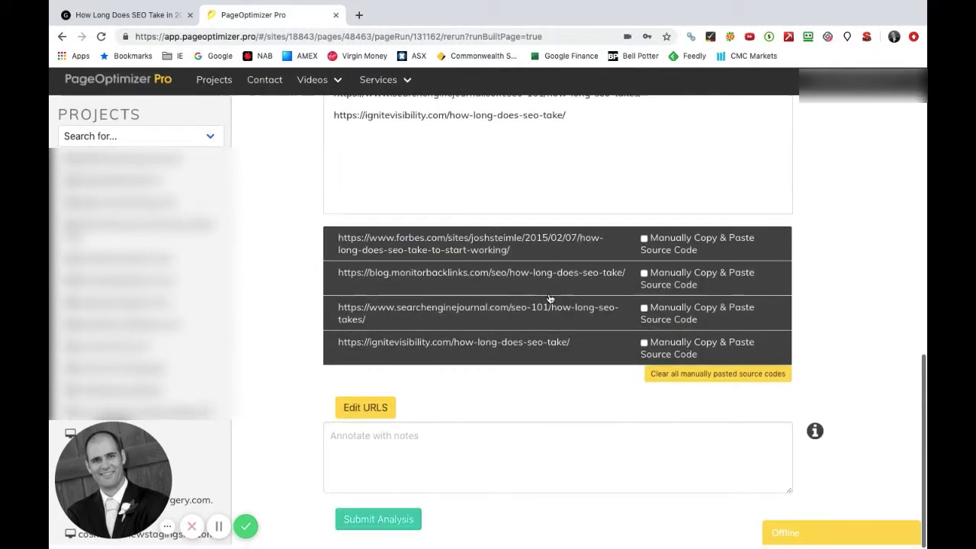
click(396, 525)
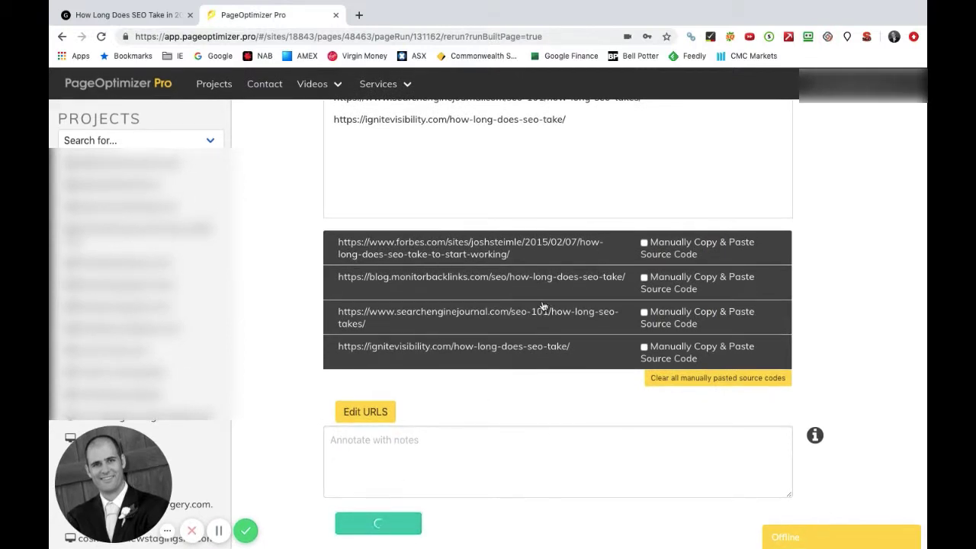
scroll(534, 274, up, 8)
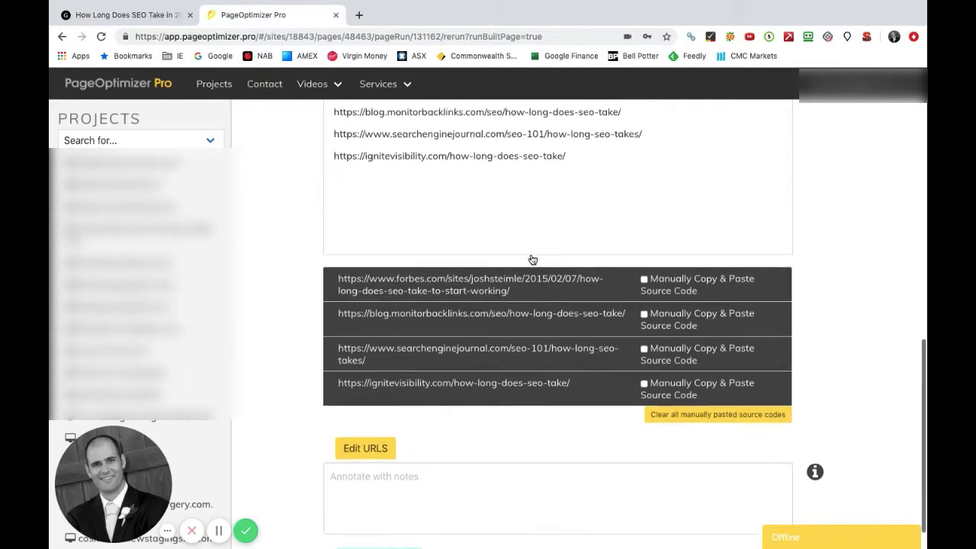
scroll(531, 259, up, 5)
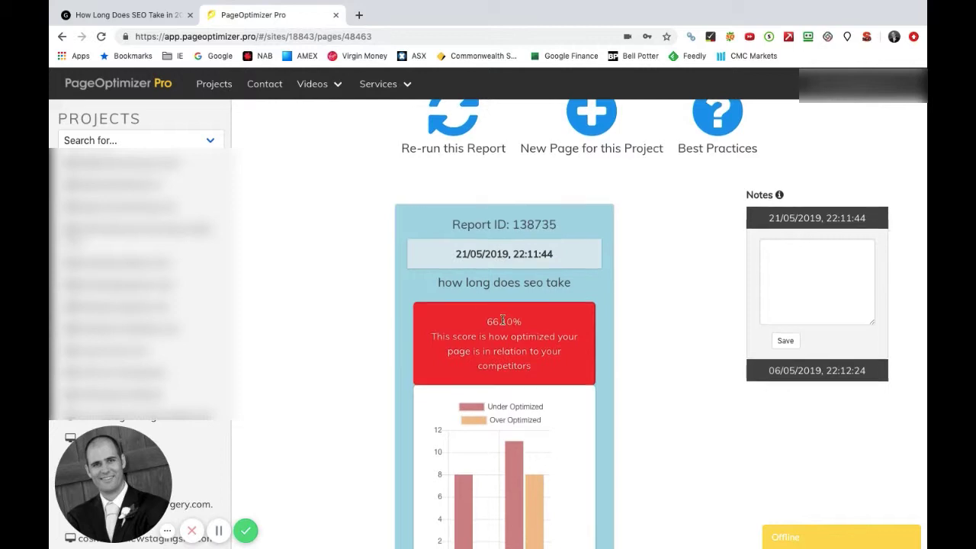
Examine the new report's optimization score and its chart of under- and over-optimized exact match and keyword variation signals
scroll(533, 255, down, 3)
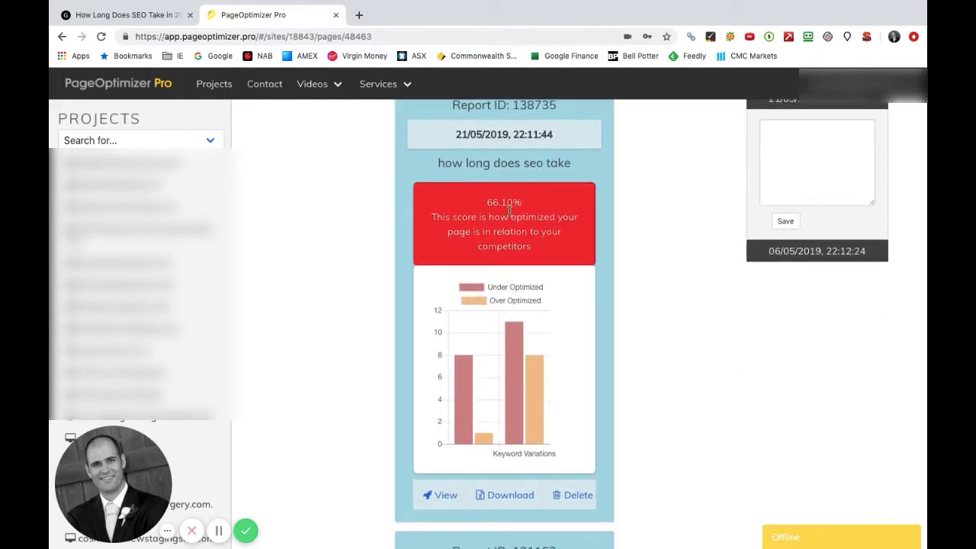
scroll(509, 211, down, 3)
scroll(505, 285, up, 3)
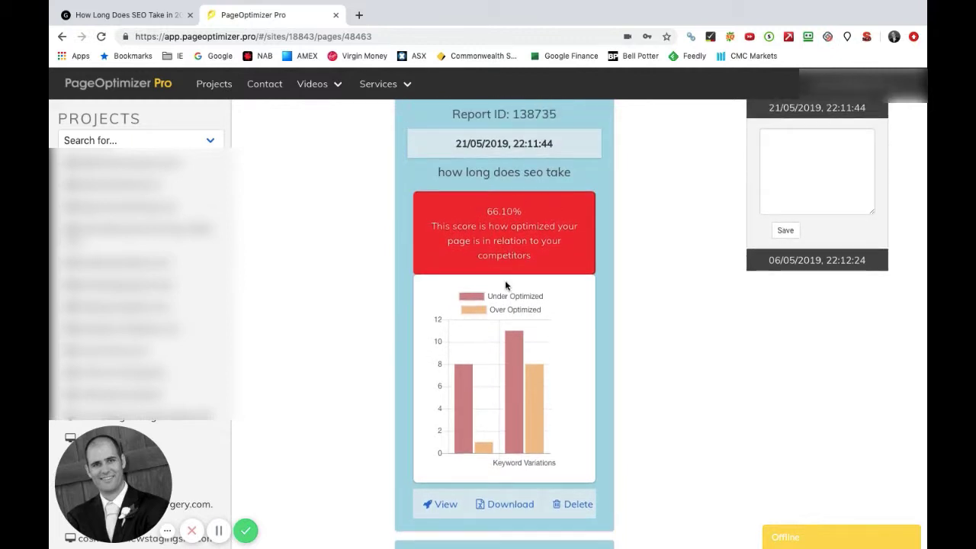
scroll(504, 285, up, 3)
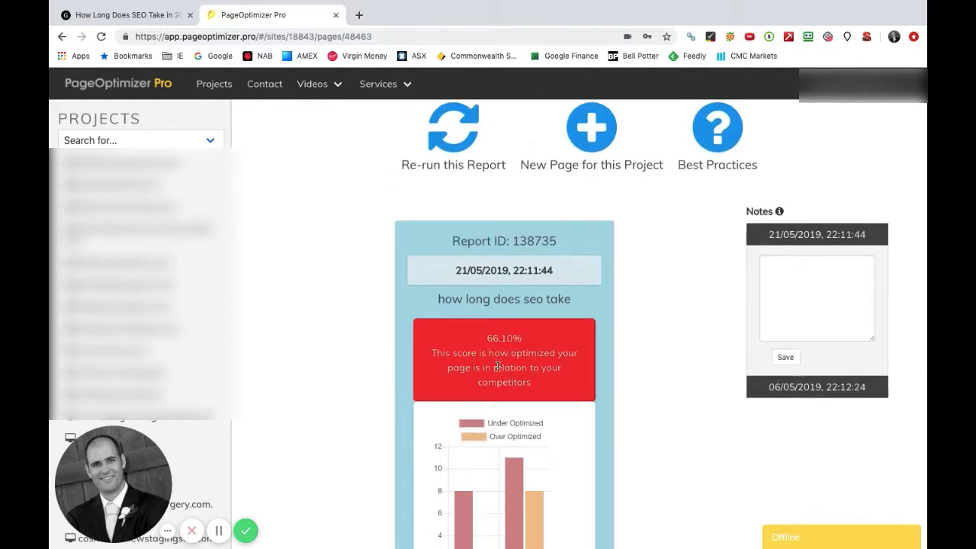
scroll(497, 367, down, 1)
scroll(467, 368, down, 2)
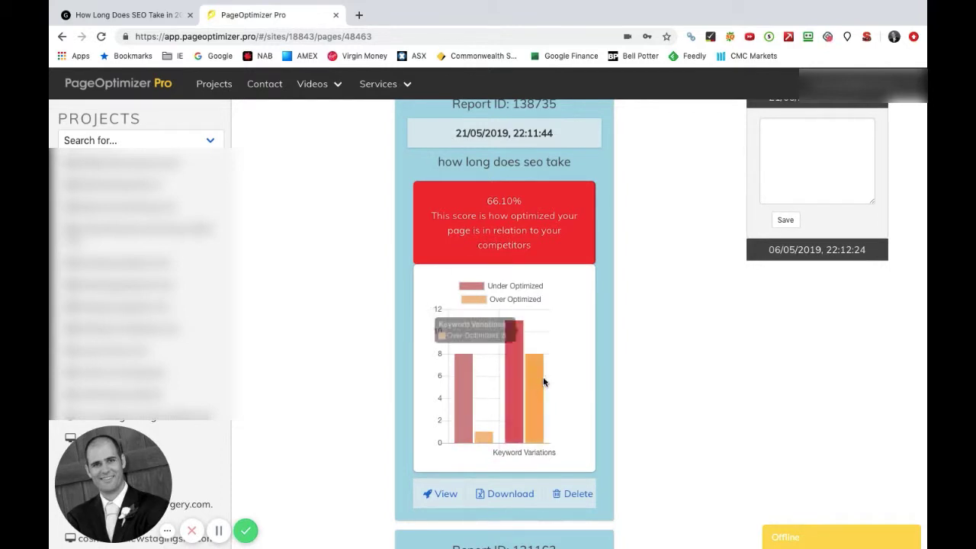
scroll(510, 368, down, 2)
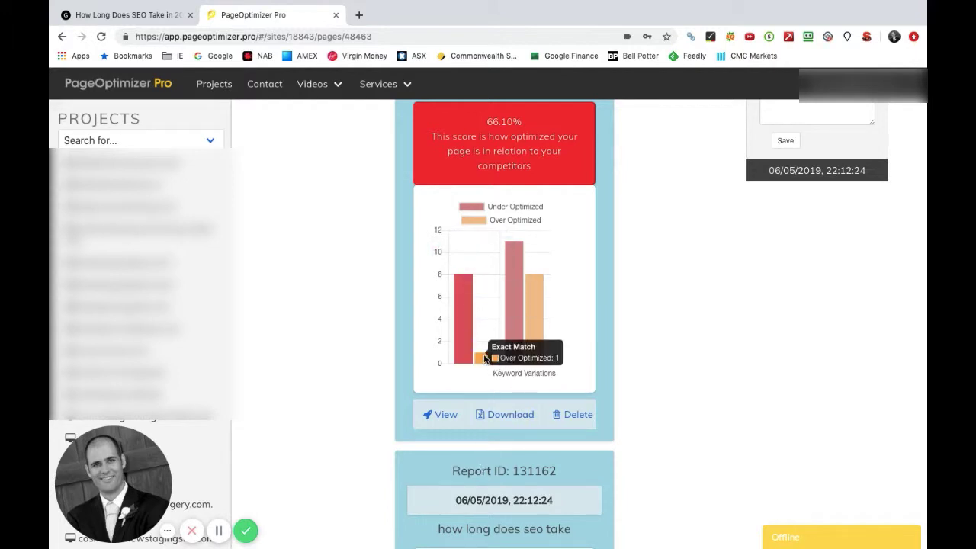
Open the 21/05/2019 report and review its exact keyword recommendations and word count comparison
click(442, 416)
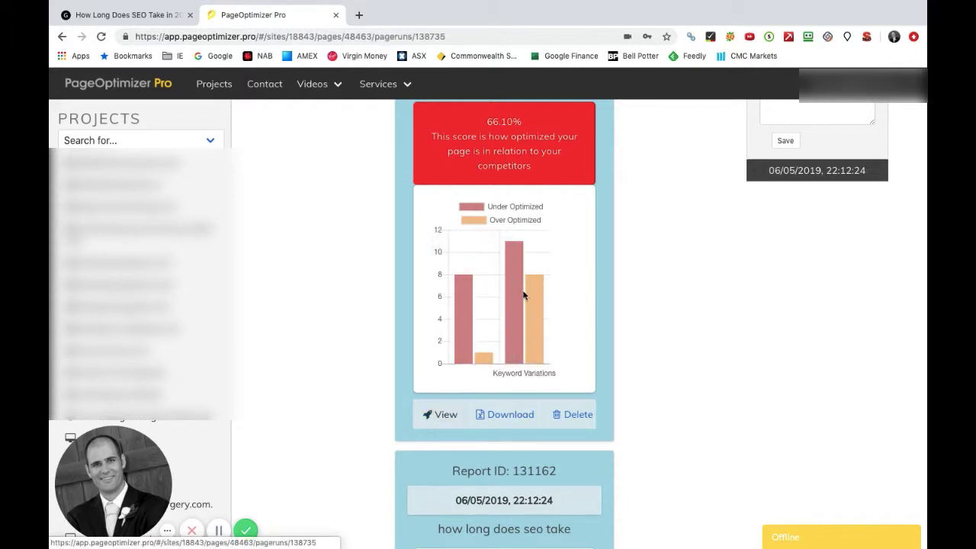
scroll(570, 273, down, 4)
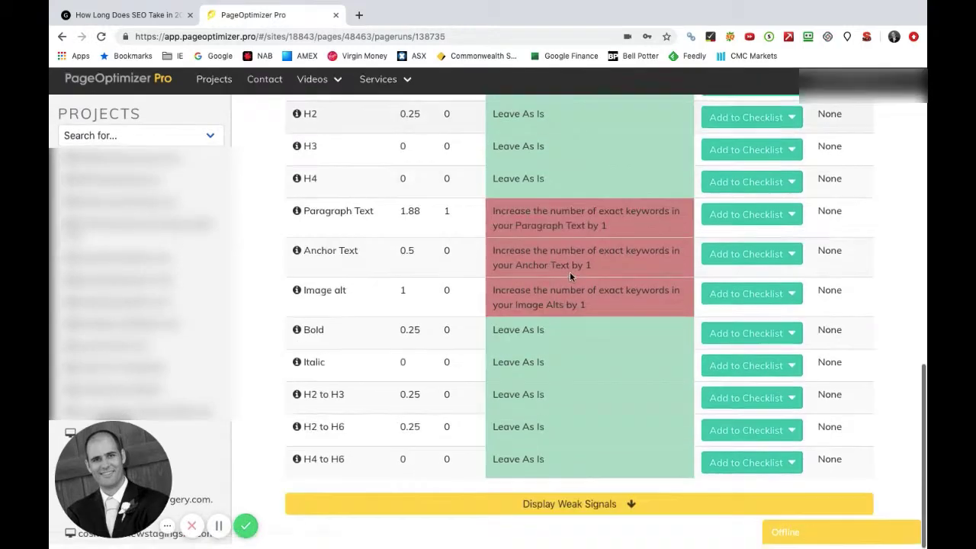
scroll(569, 271, up, 10)
click(615, 291)
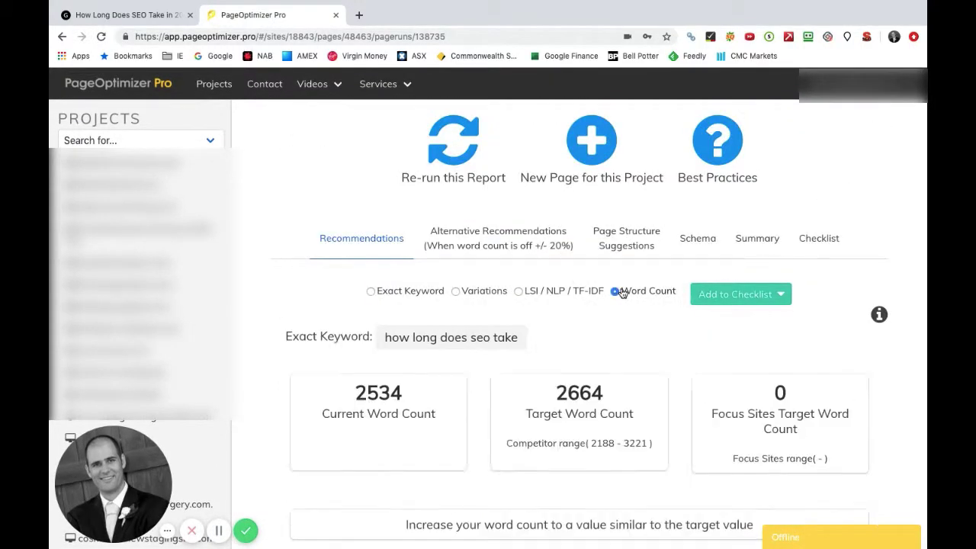
scroll(579, 337, down, 1)
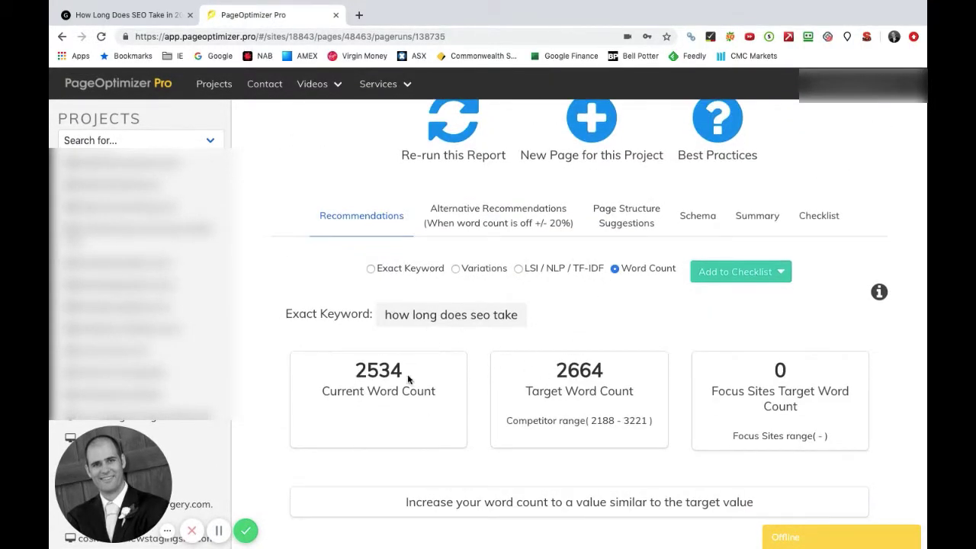
scroll(661, 287, up, 3)
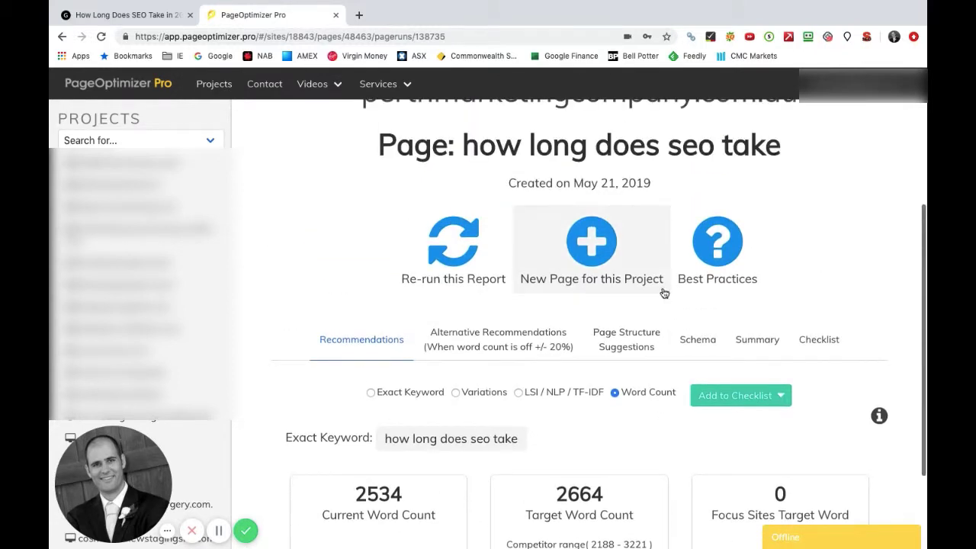
Open the page structure suggestions and review the recommended tag totals from headings down to lists, tables, forms and iFrames
click(631, 345)
scroll(630, 344, down, 5)
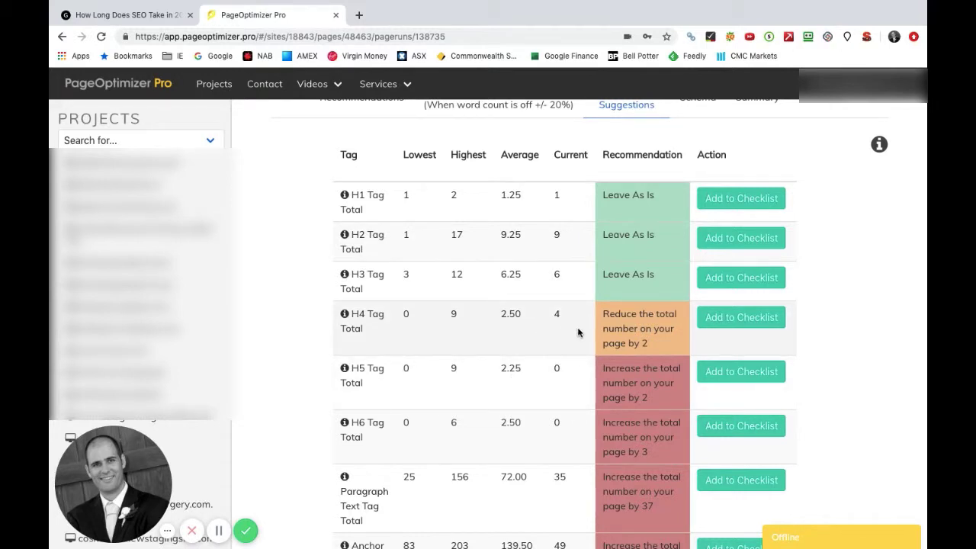
scroll(578, 332, down, 3)
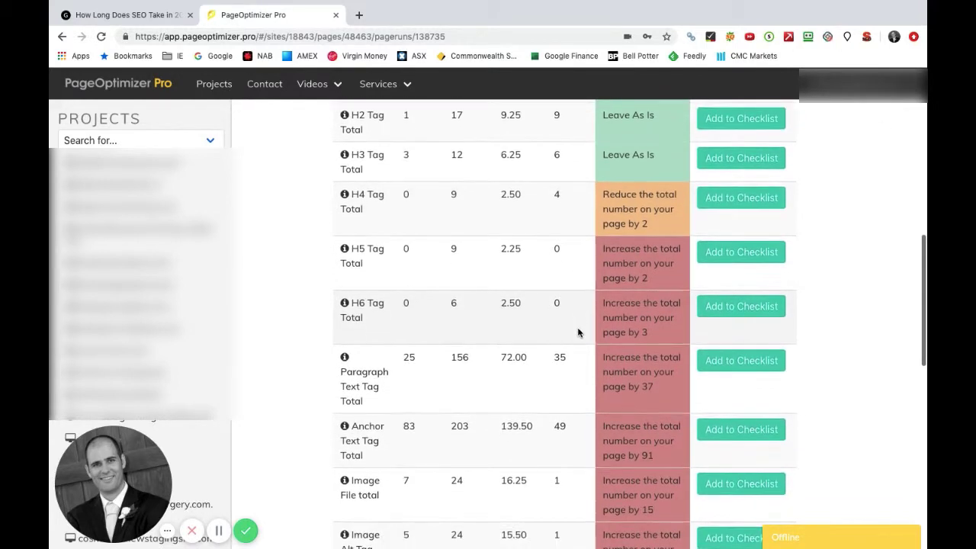
scroll(578, 332, down, 3)
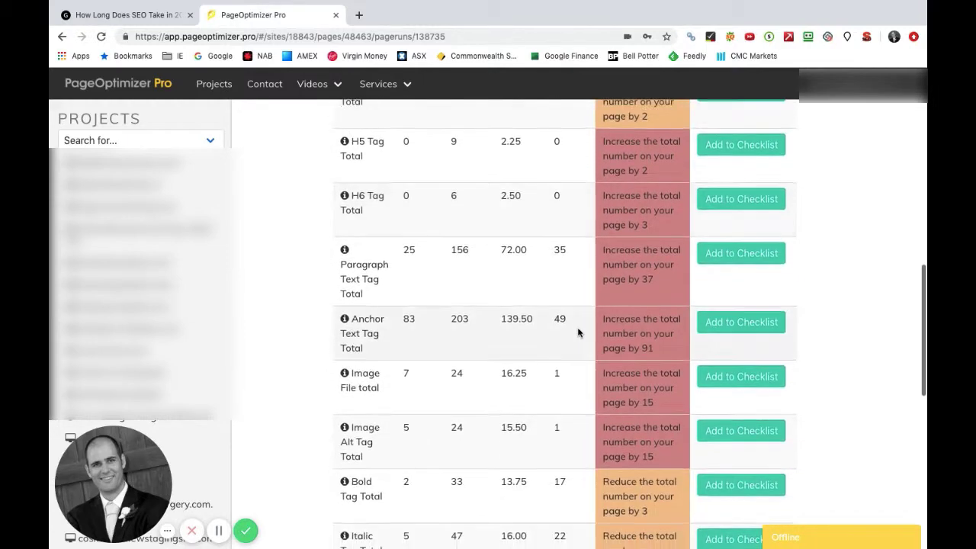
scroll(615, 308, down, 12)
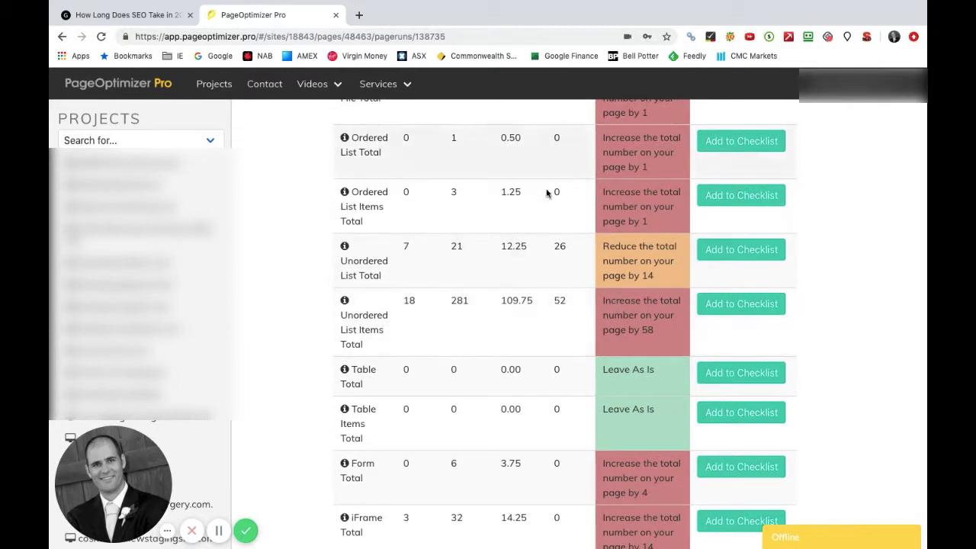
scroll(587, 280, up, 1)
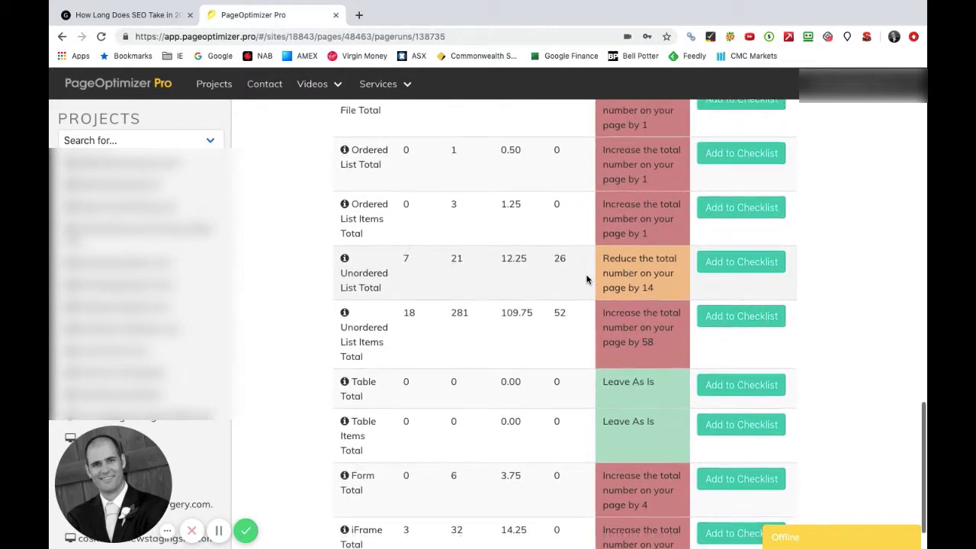
scroll(610, 335, up, 12)
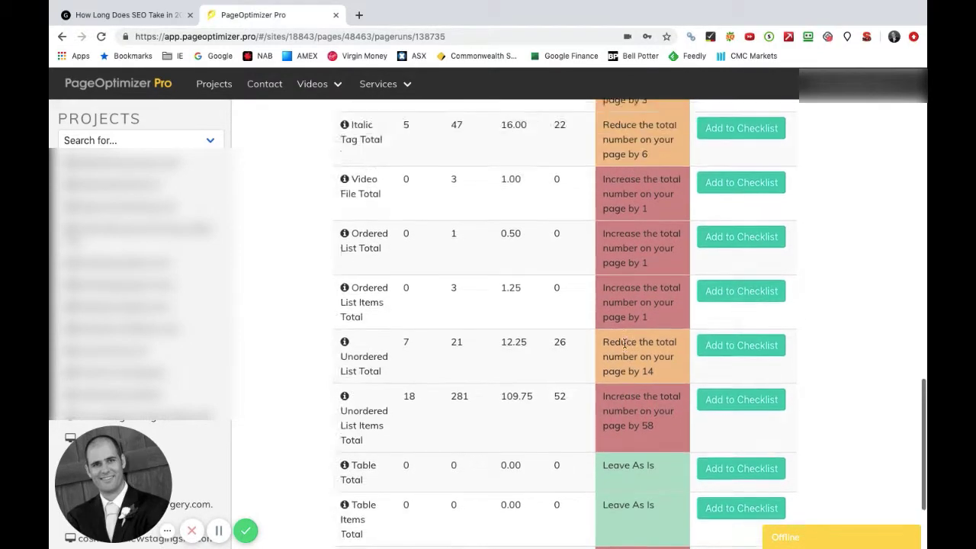
Recheck the page structure suggestions for heading, paragraph, anchor text, image, bold and italic tag totals
scroll(625, 347, up, 9)
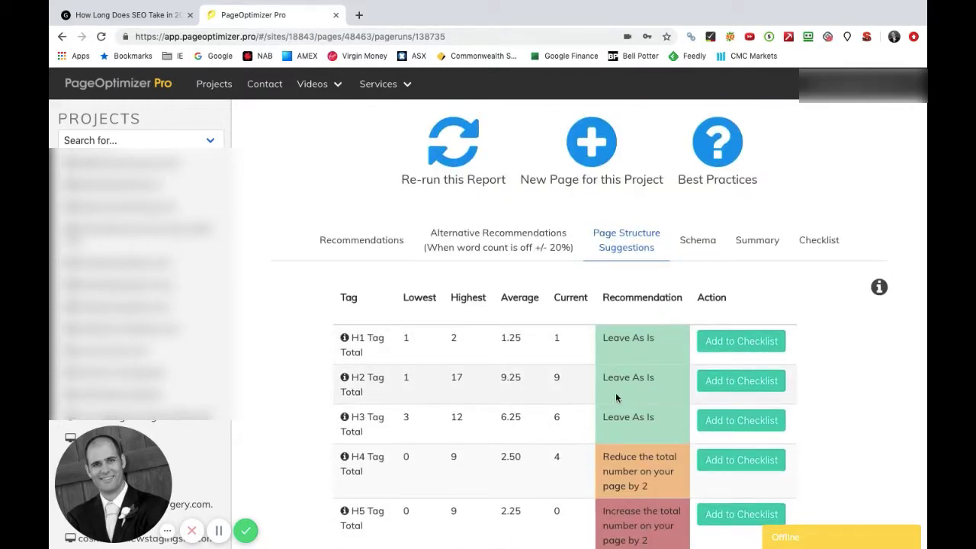
scroll(615, 392, down, 1)
scroll(615, 396, down, 1)
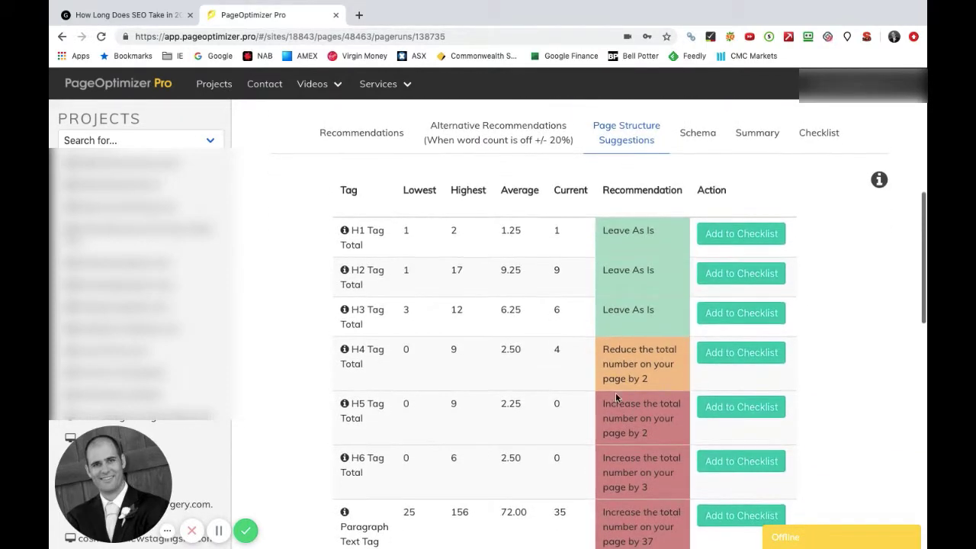
scroll(651, 293, down, 9)
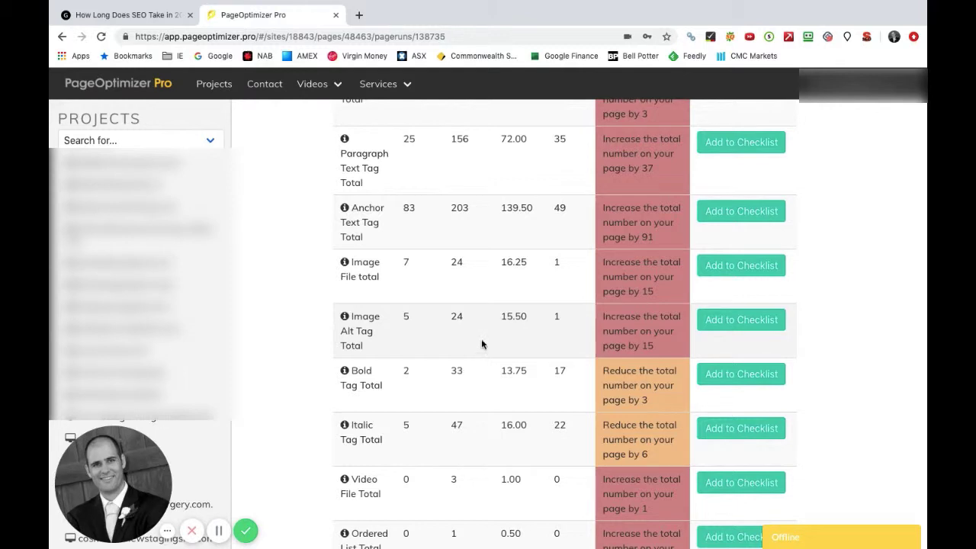
scroll(481, 345, down, 1)
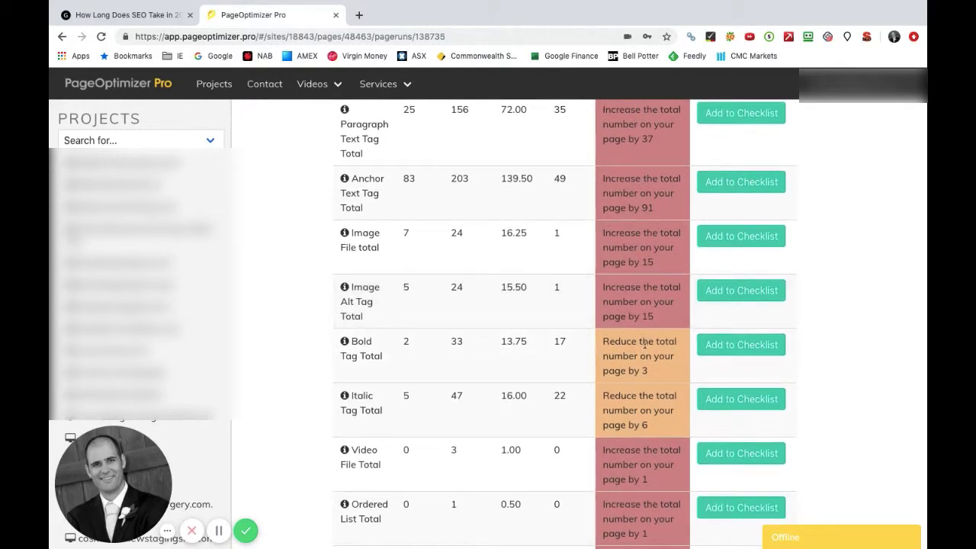
scroll(568, 359, down, 3)
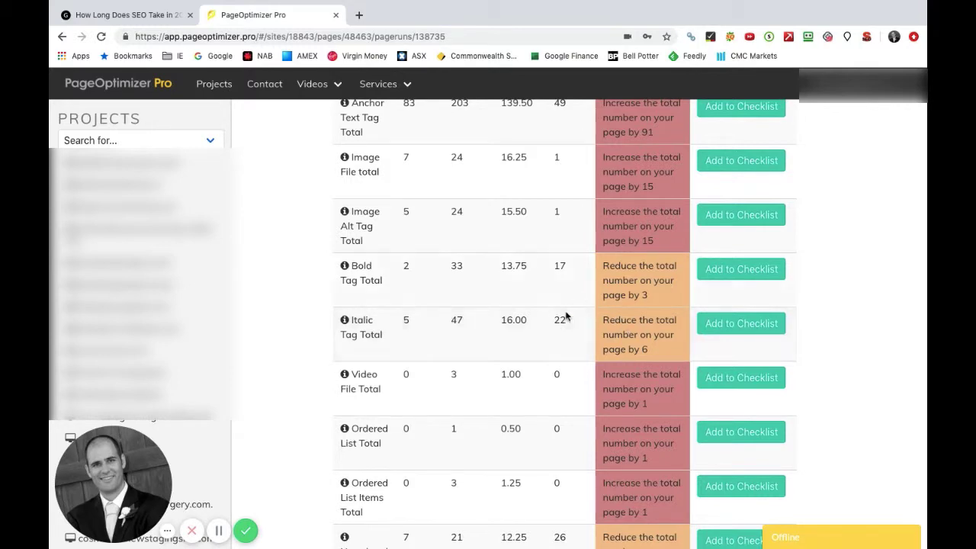
Show the main recommendations for keyword variations and review every signal from meta title to the combined heading totals
scroll(589, 325, up, 10)
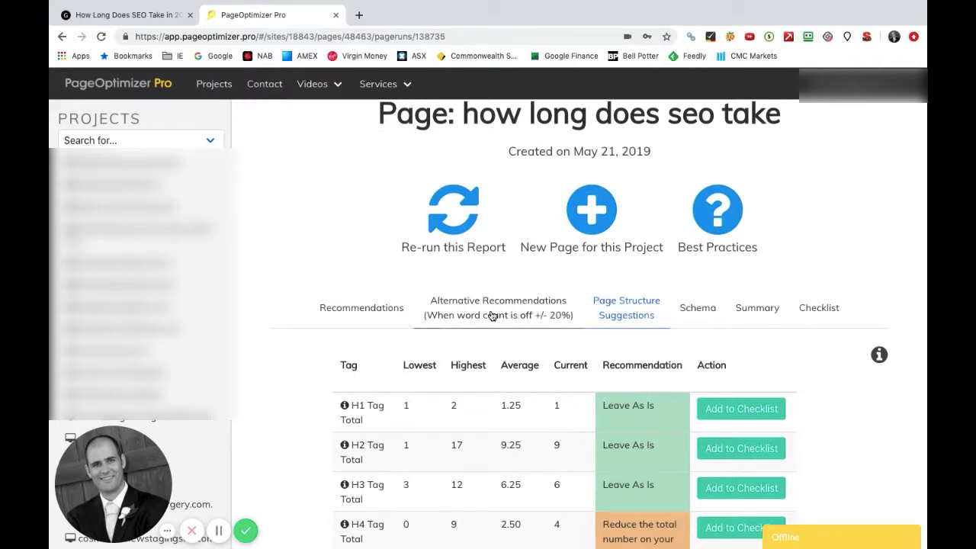
click(358, 311)
scroll(450, 252, down, 3)
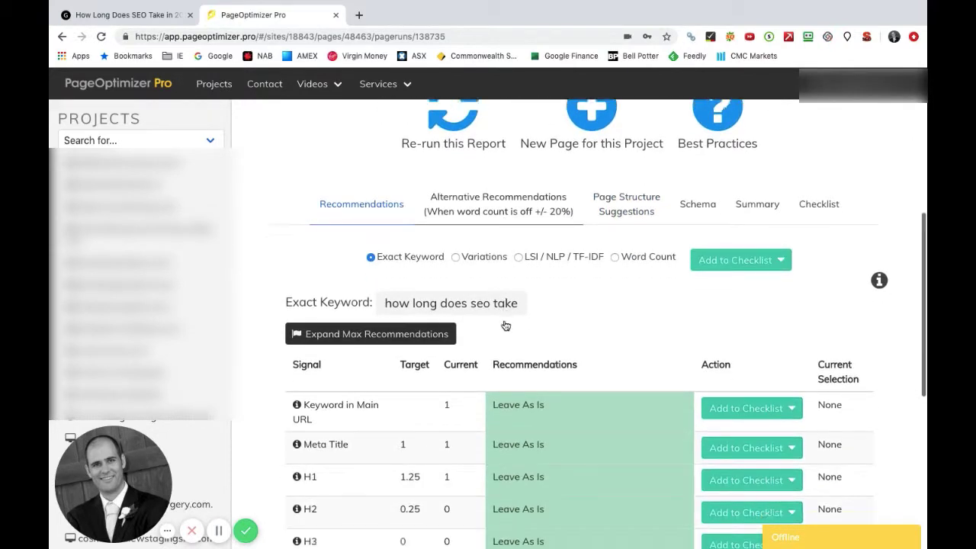
click(455, 249)
scroll(457, 251, down, 5)
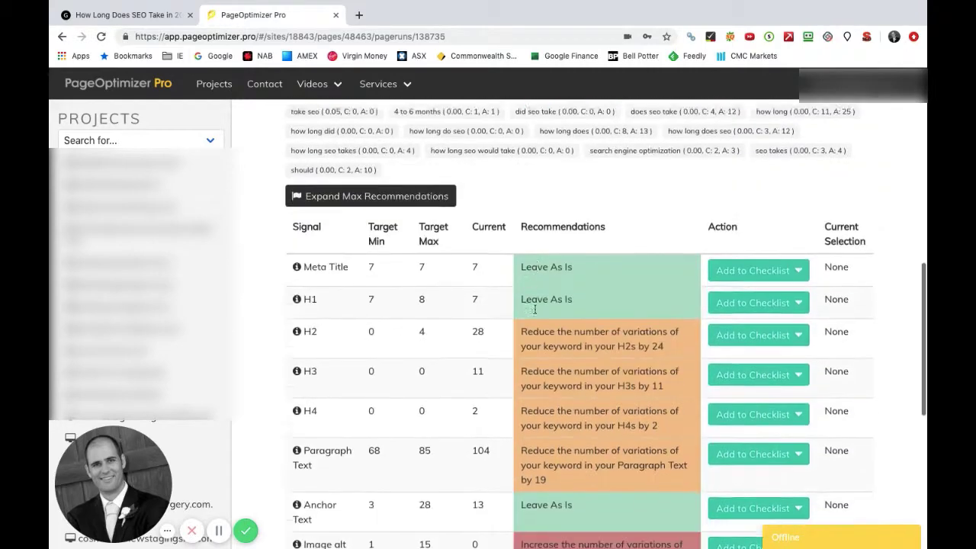
scroll(579, 391, down, 1)
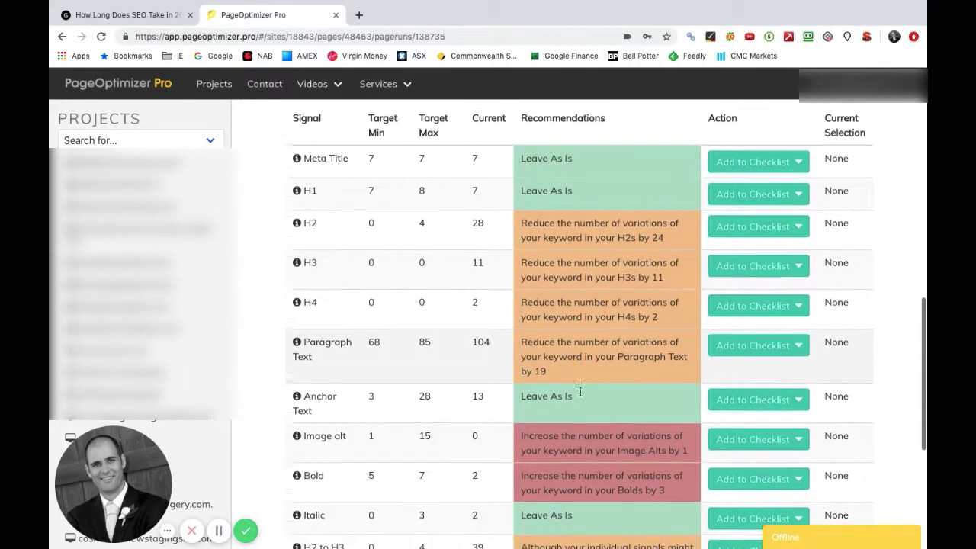
scroll(526, 326, down, 3)
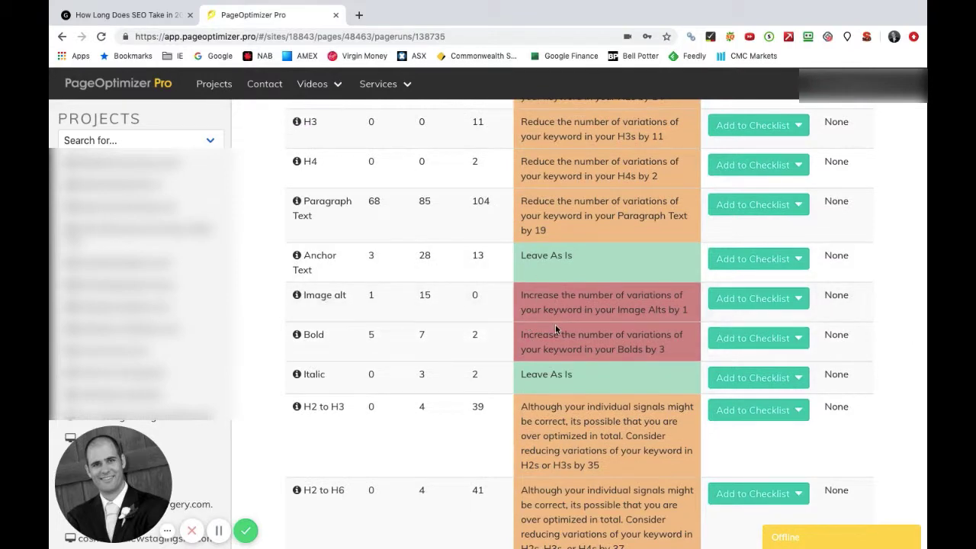
scroll(555, 324, down, 3)
scroll(555, 324, up, 8)
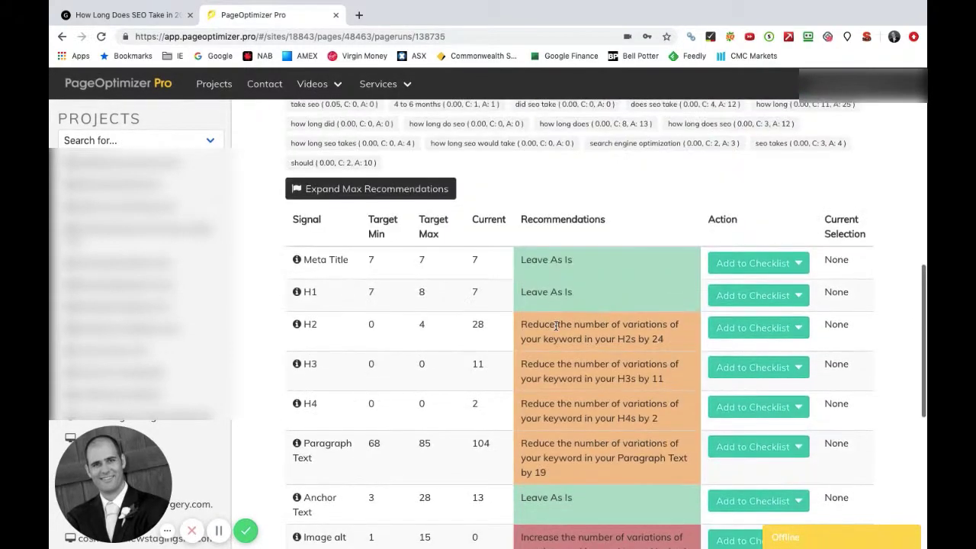
Compare the keyword variations list with the variation recommendations for H2, H3, H4 and paragraph text
scroll(556, 326, down, 1)
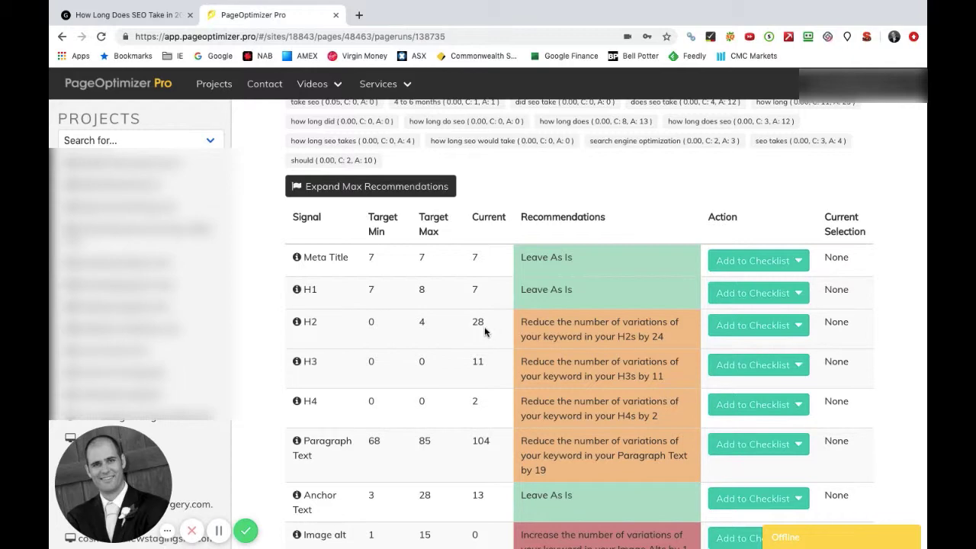
scroll(484, 328, up, 2)
scroll(485, 328, up, 3)
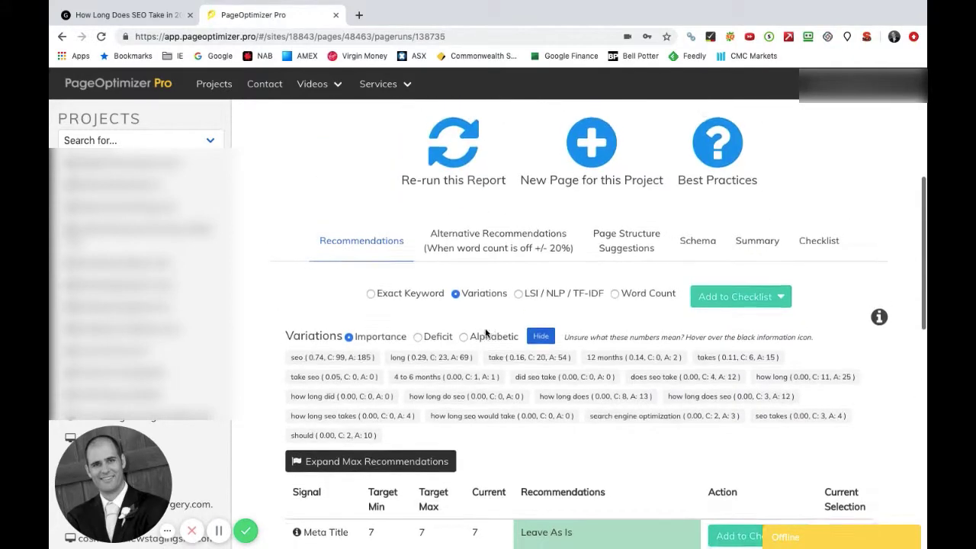
scroll(485, 328, down, 2)
scroll(499, 379, down, 3)
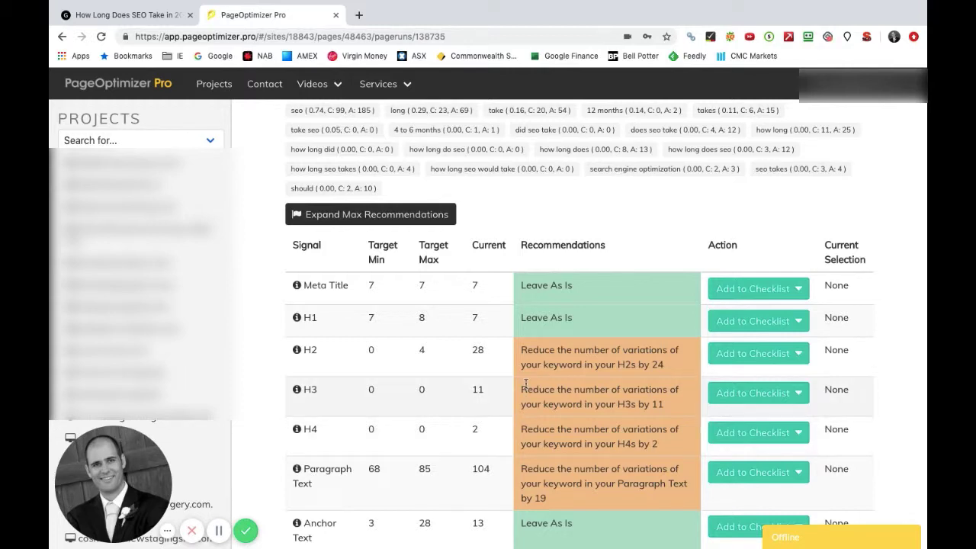
scroll(531, 363, up, 1)
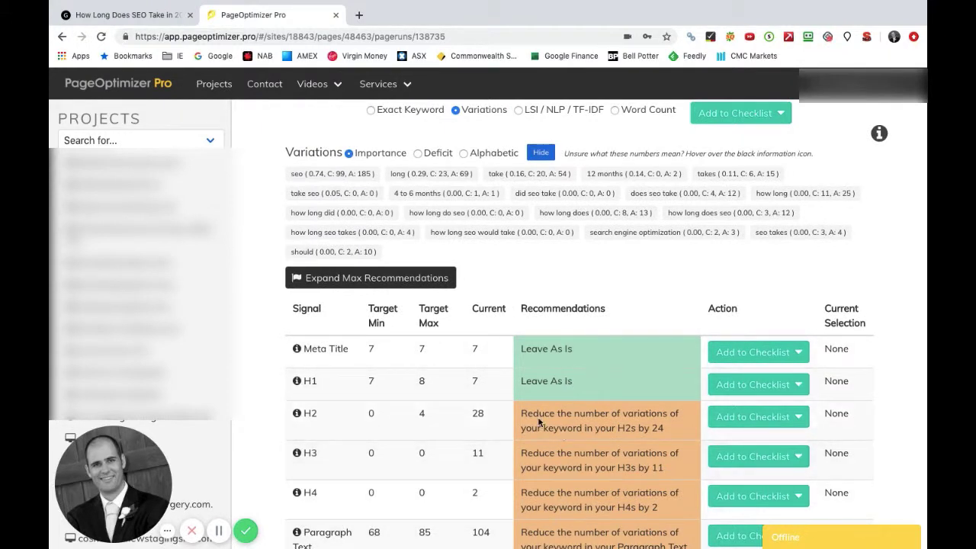
scroll(546, 424, up, 7)
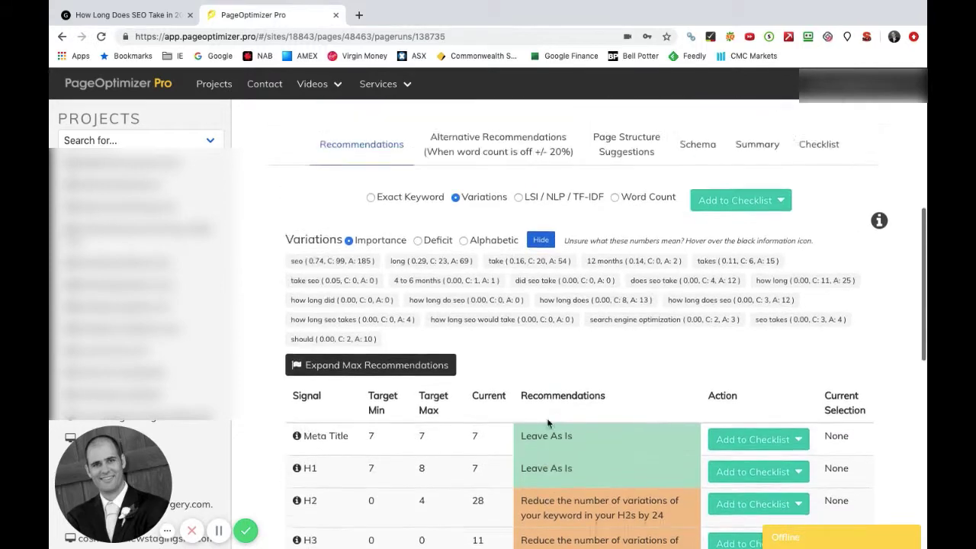
scroll(546, 423, down, 8)
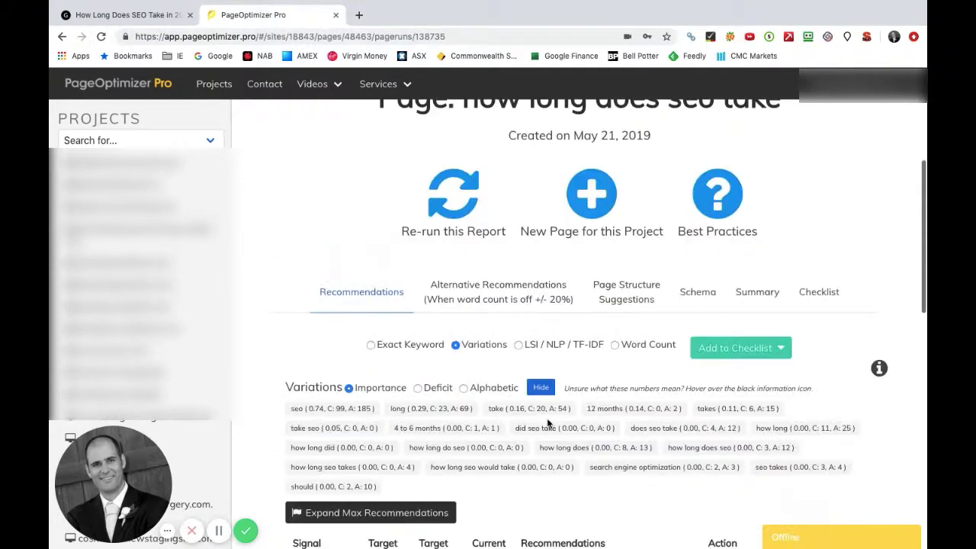
scroll(551, 394, up, 5)
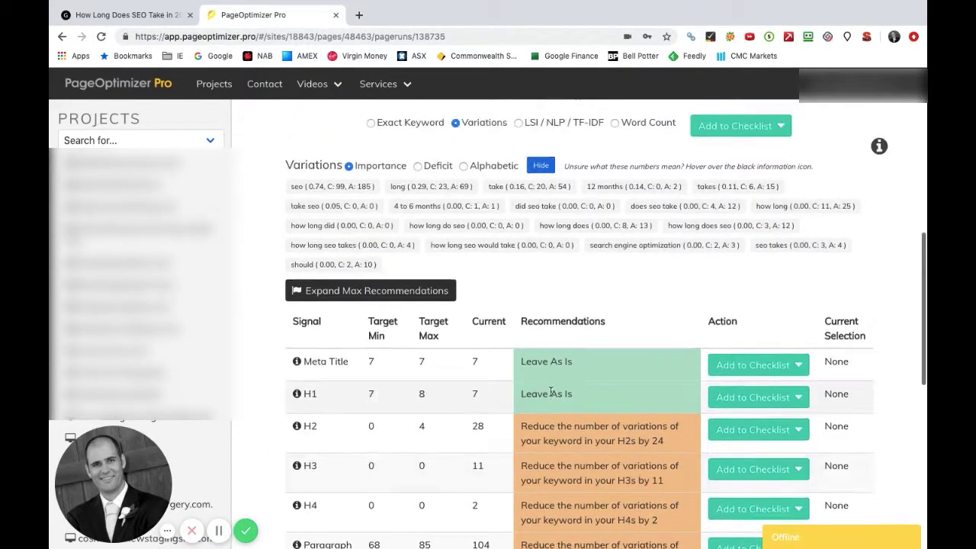
scroll(550, 394, up, 2)
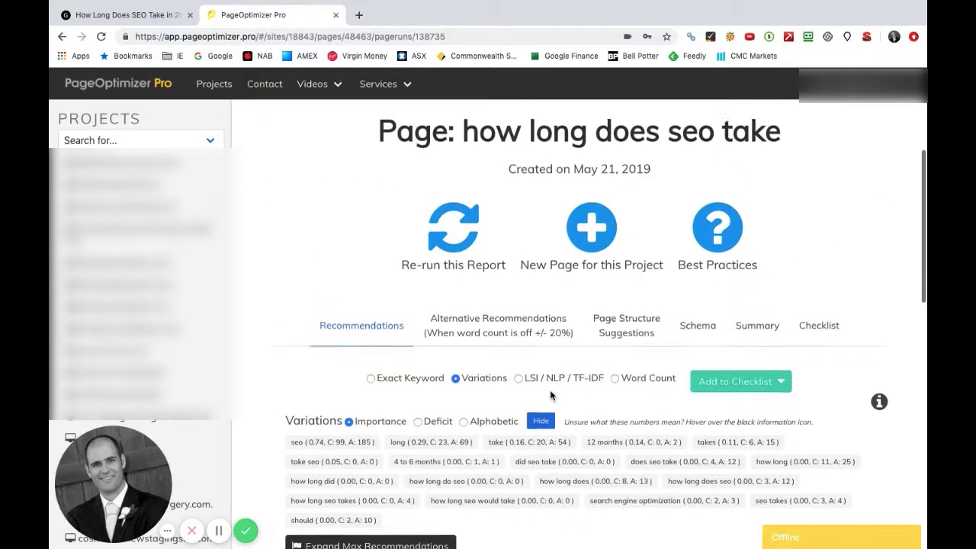
scroll(551, 394, down, 9)
scroll(550, 394, down, 3)
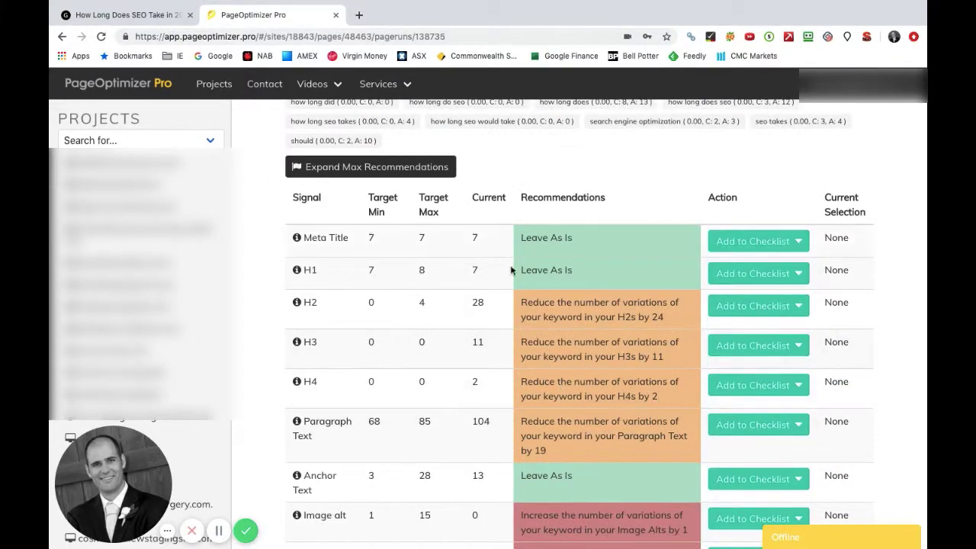
scroll(535, 351, up, 8)
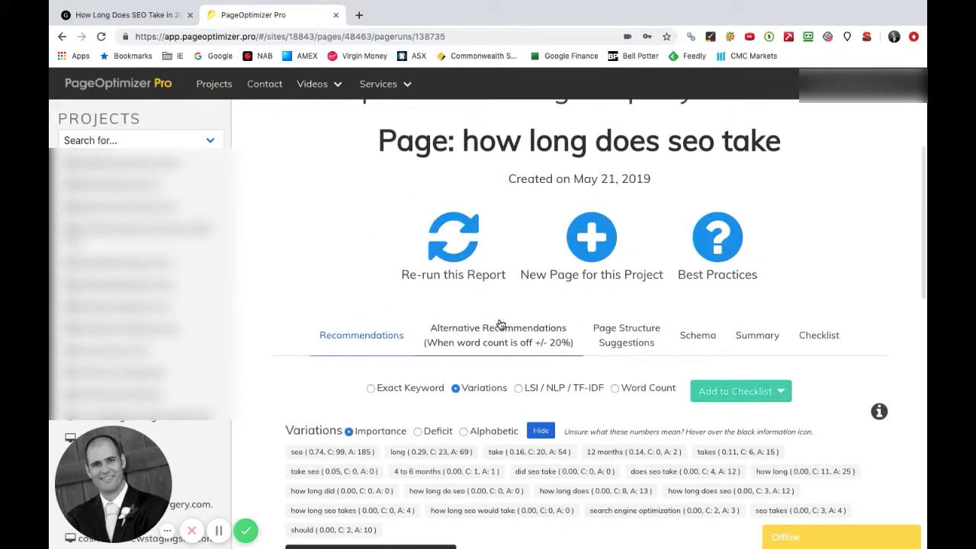
scroll(500, 322, up, 3)
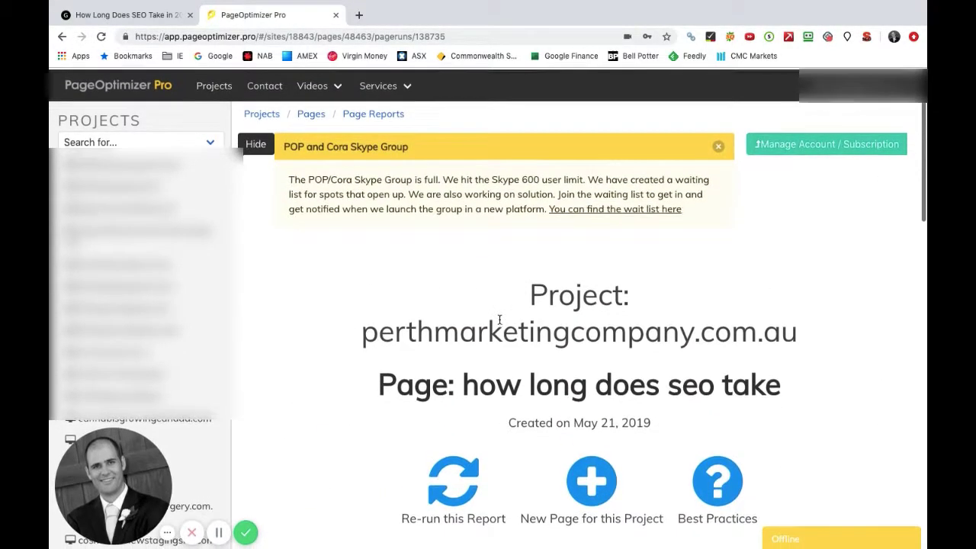